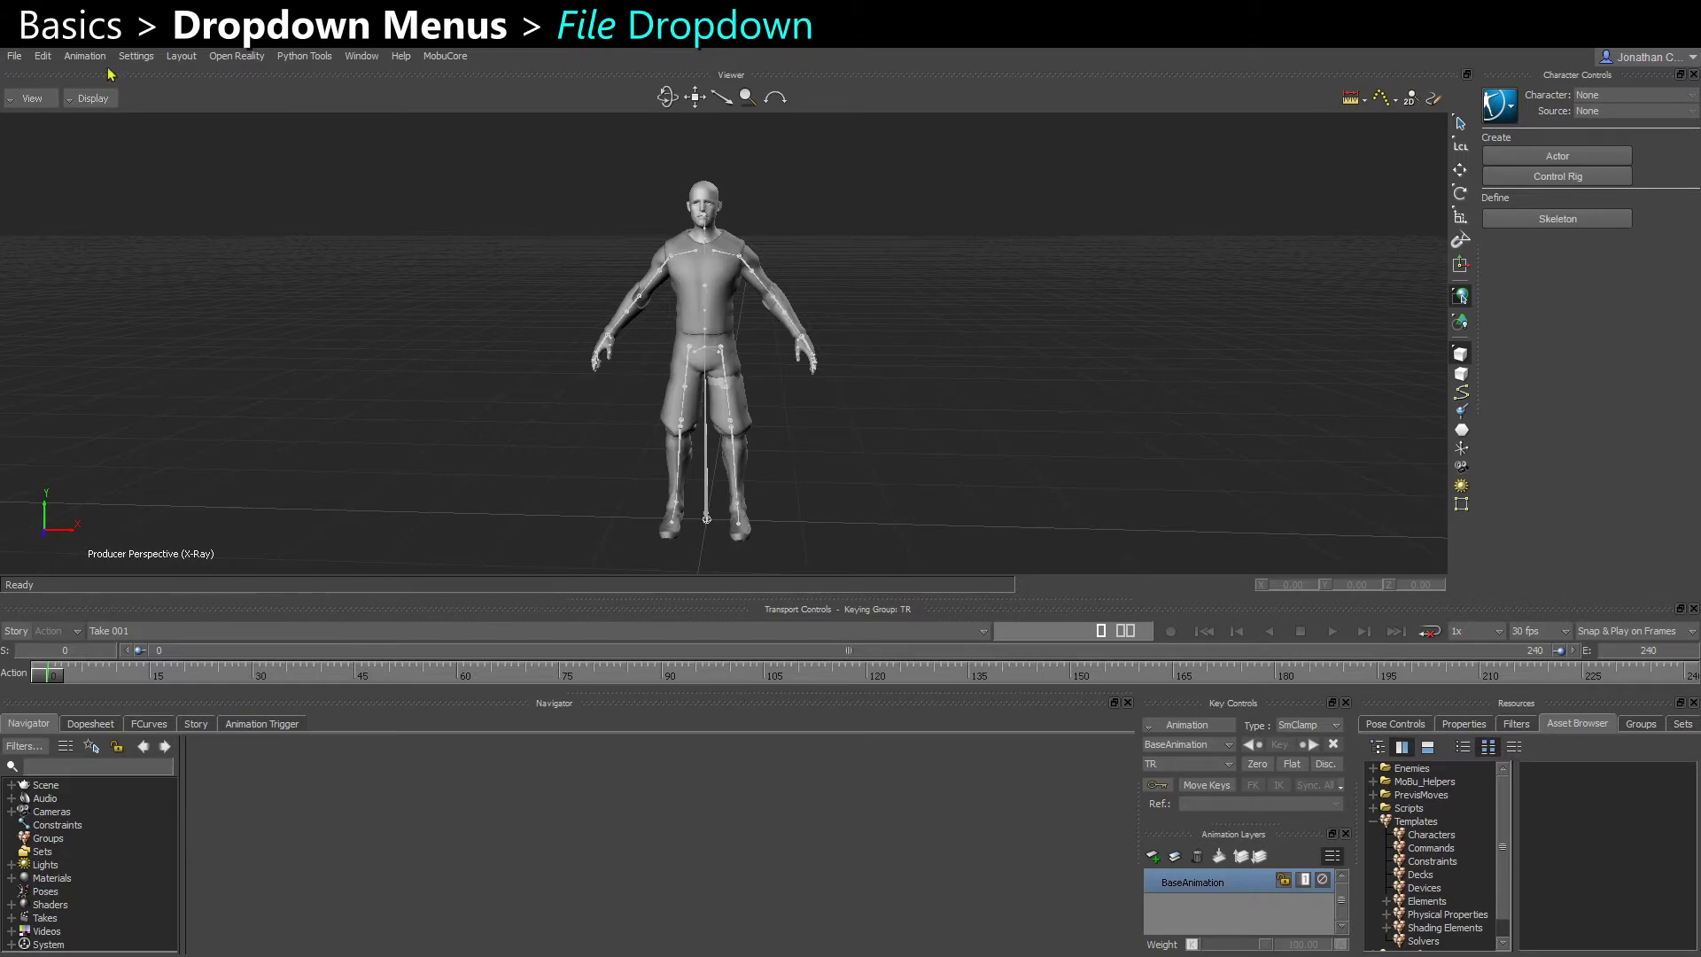
Look over the File menu commands, then bring up the Edit menu's copy and paste commands.
click(14, 56)
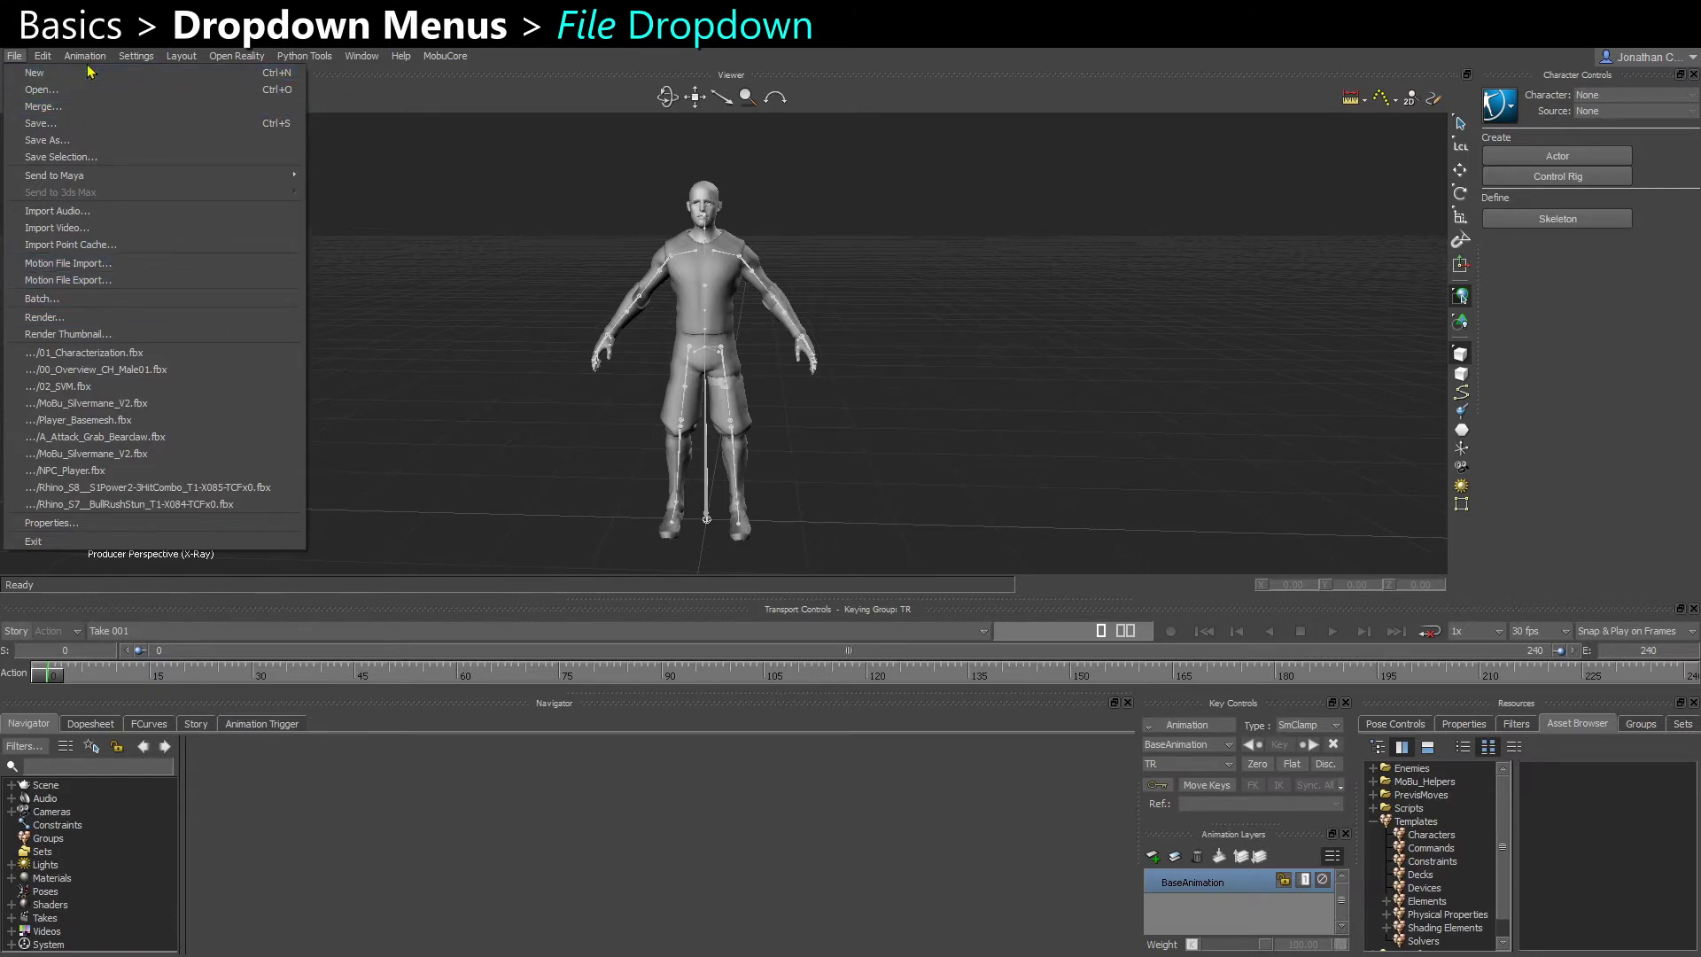
click(45, 58)
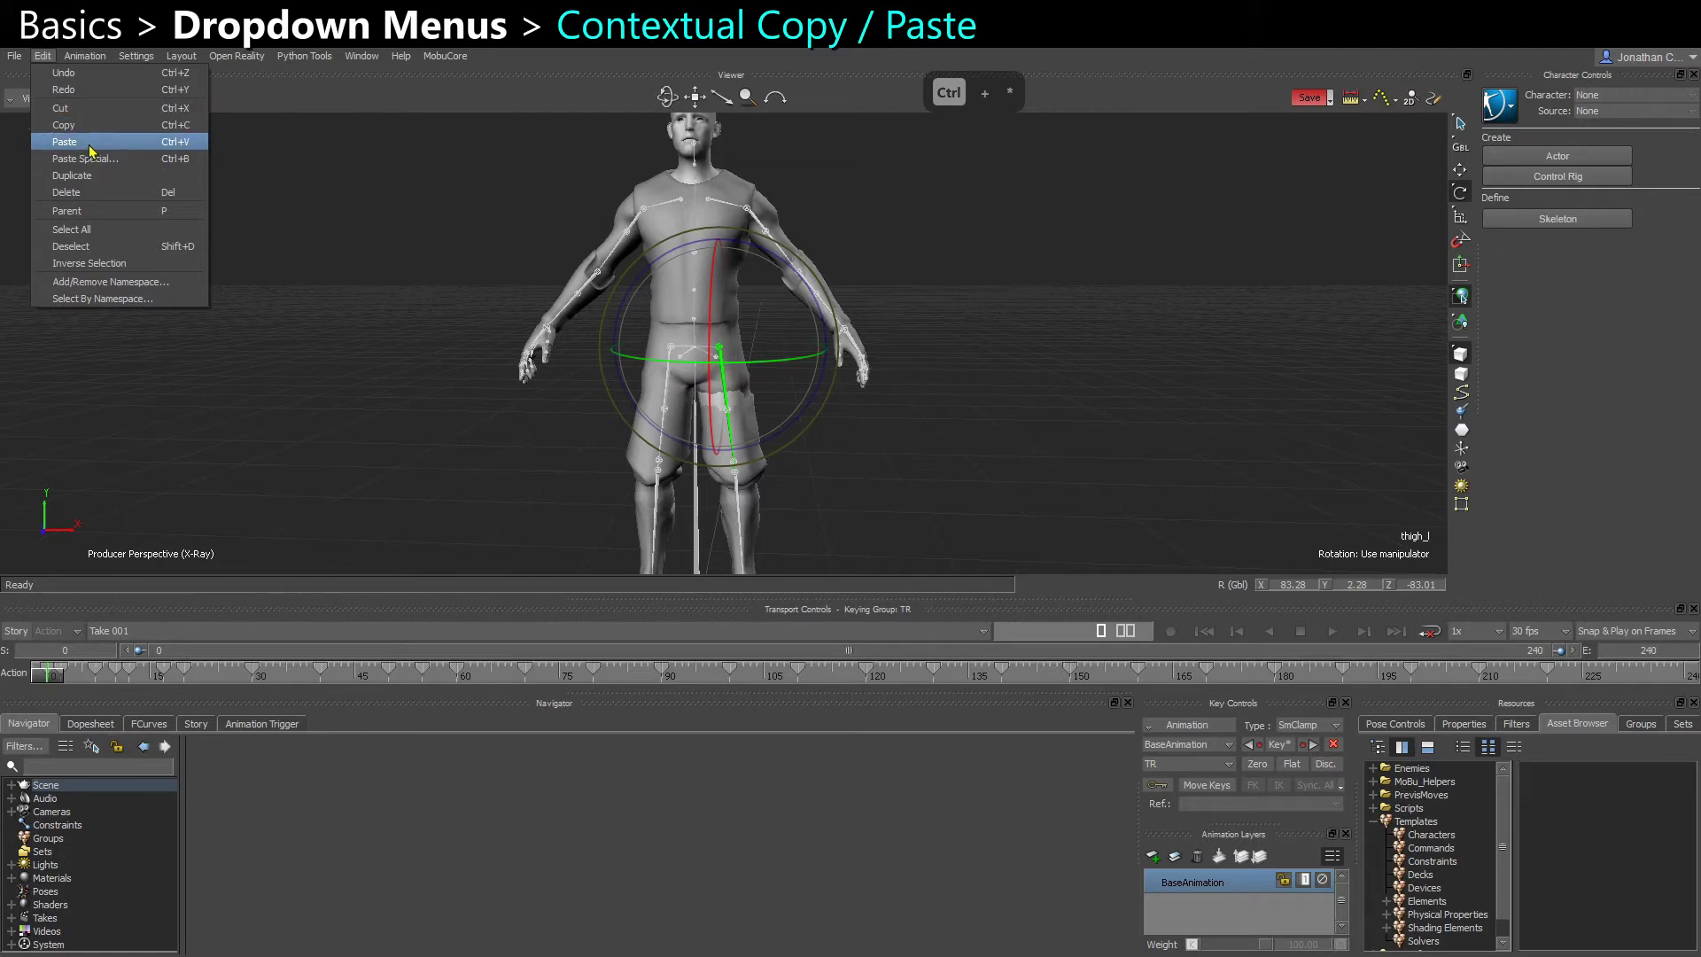
Delete the left thigh's keys after frame 35 and copy its pose at about frame 78.
click(394, 500)
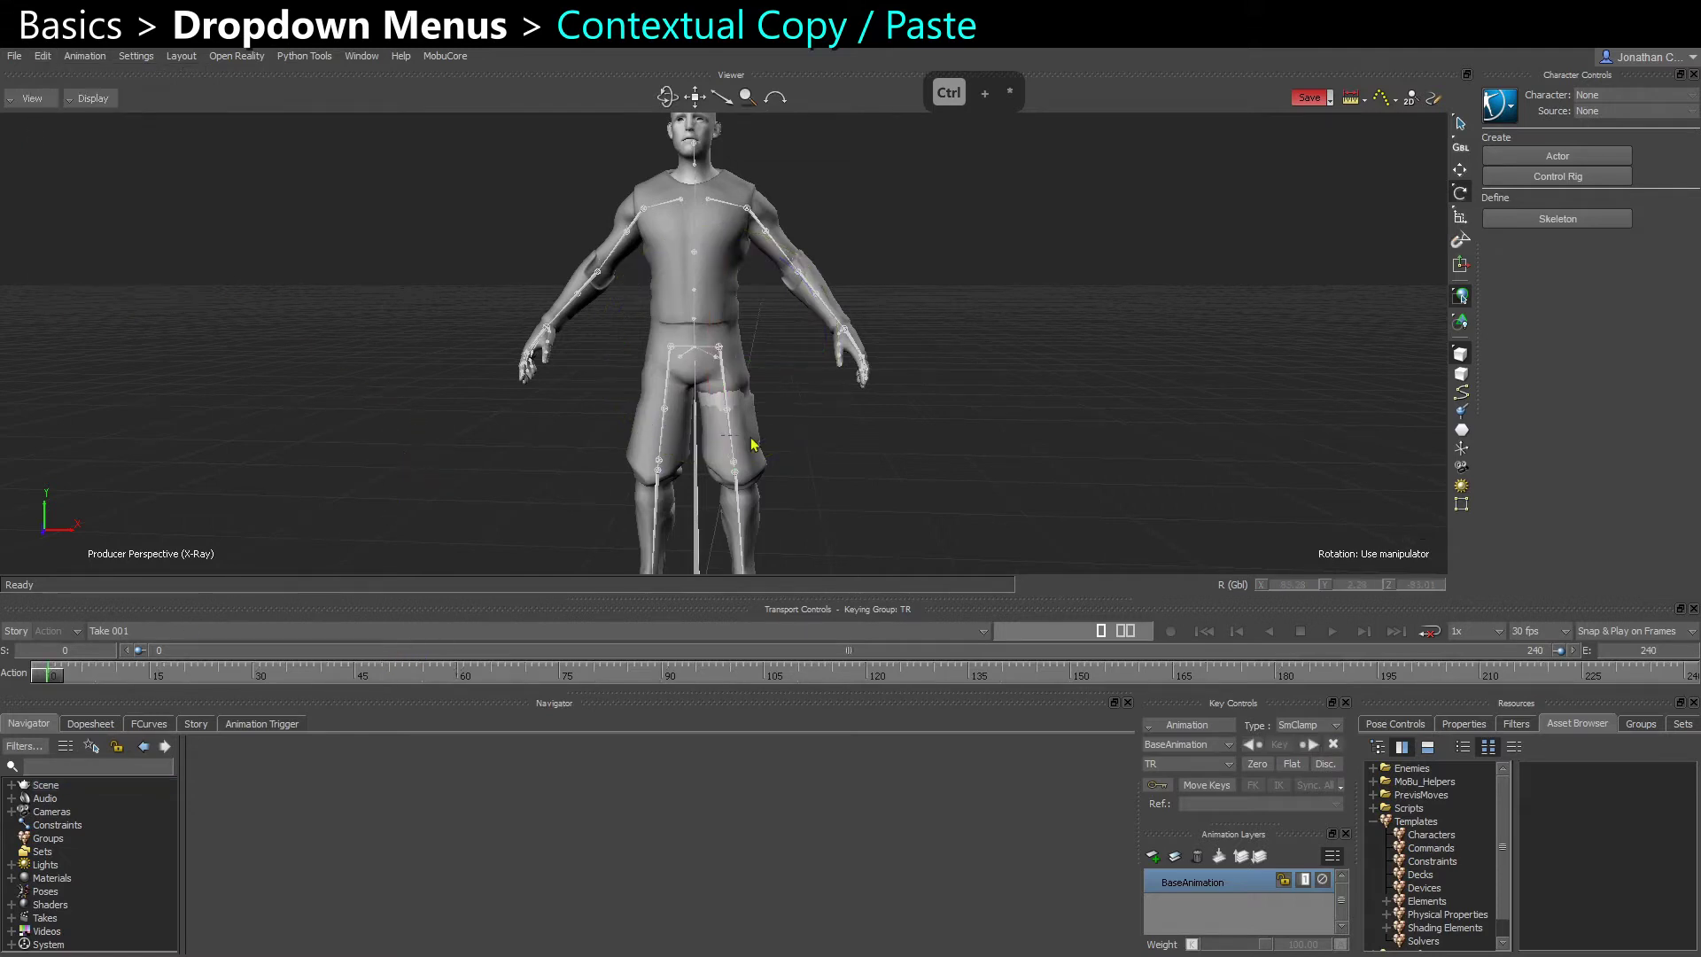
key(Delete)
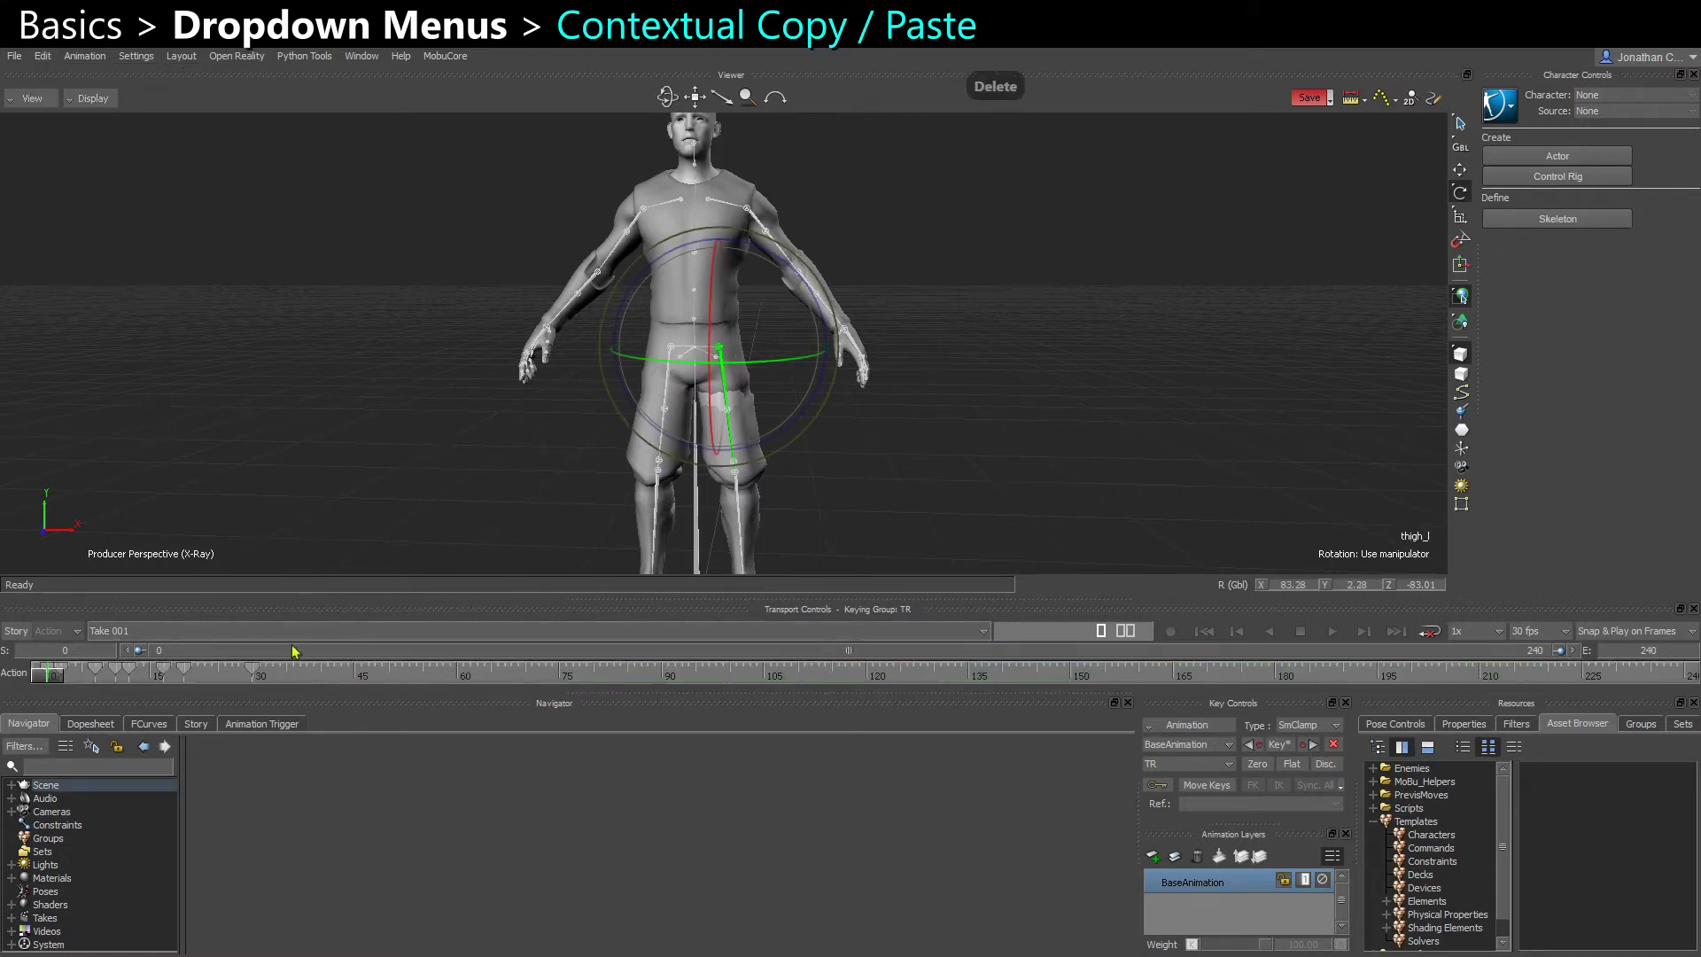
drag(301, 678, 395, 678)
key(ctrl+c)
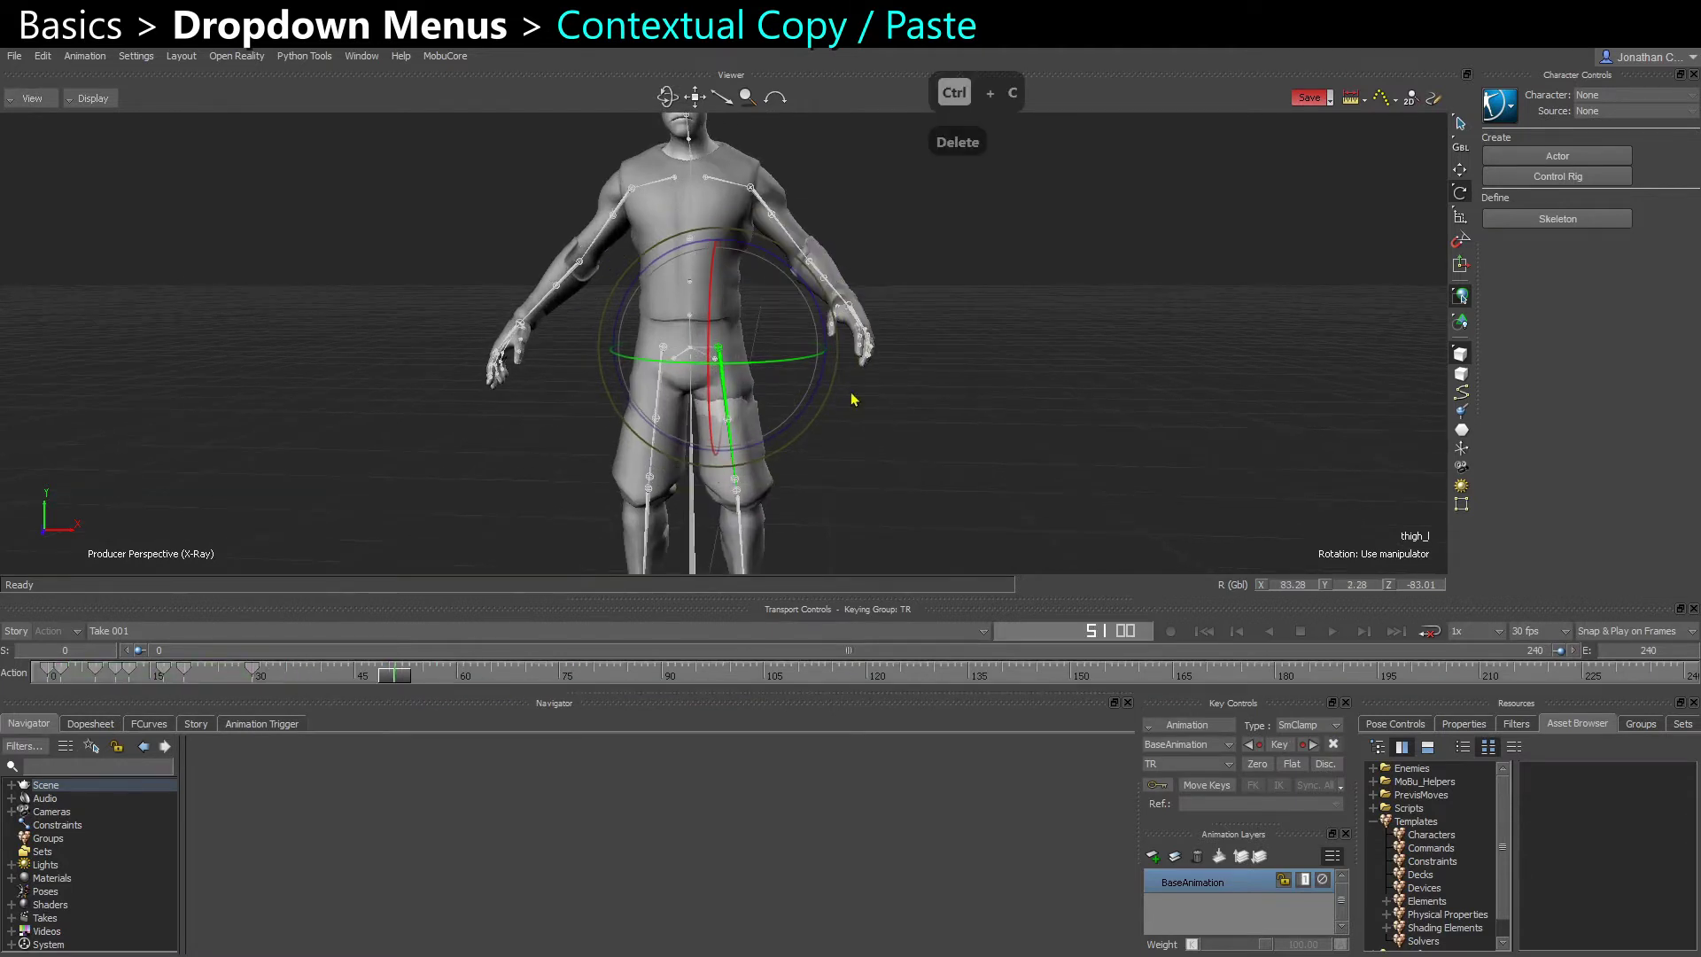
click(792, 413)
click(709, 393)
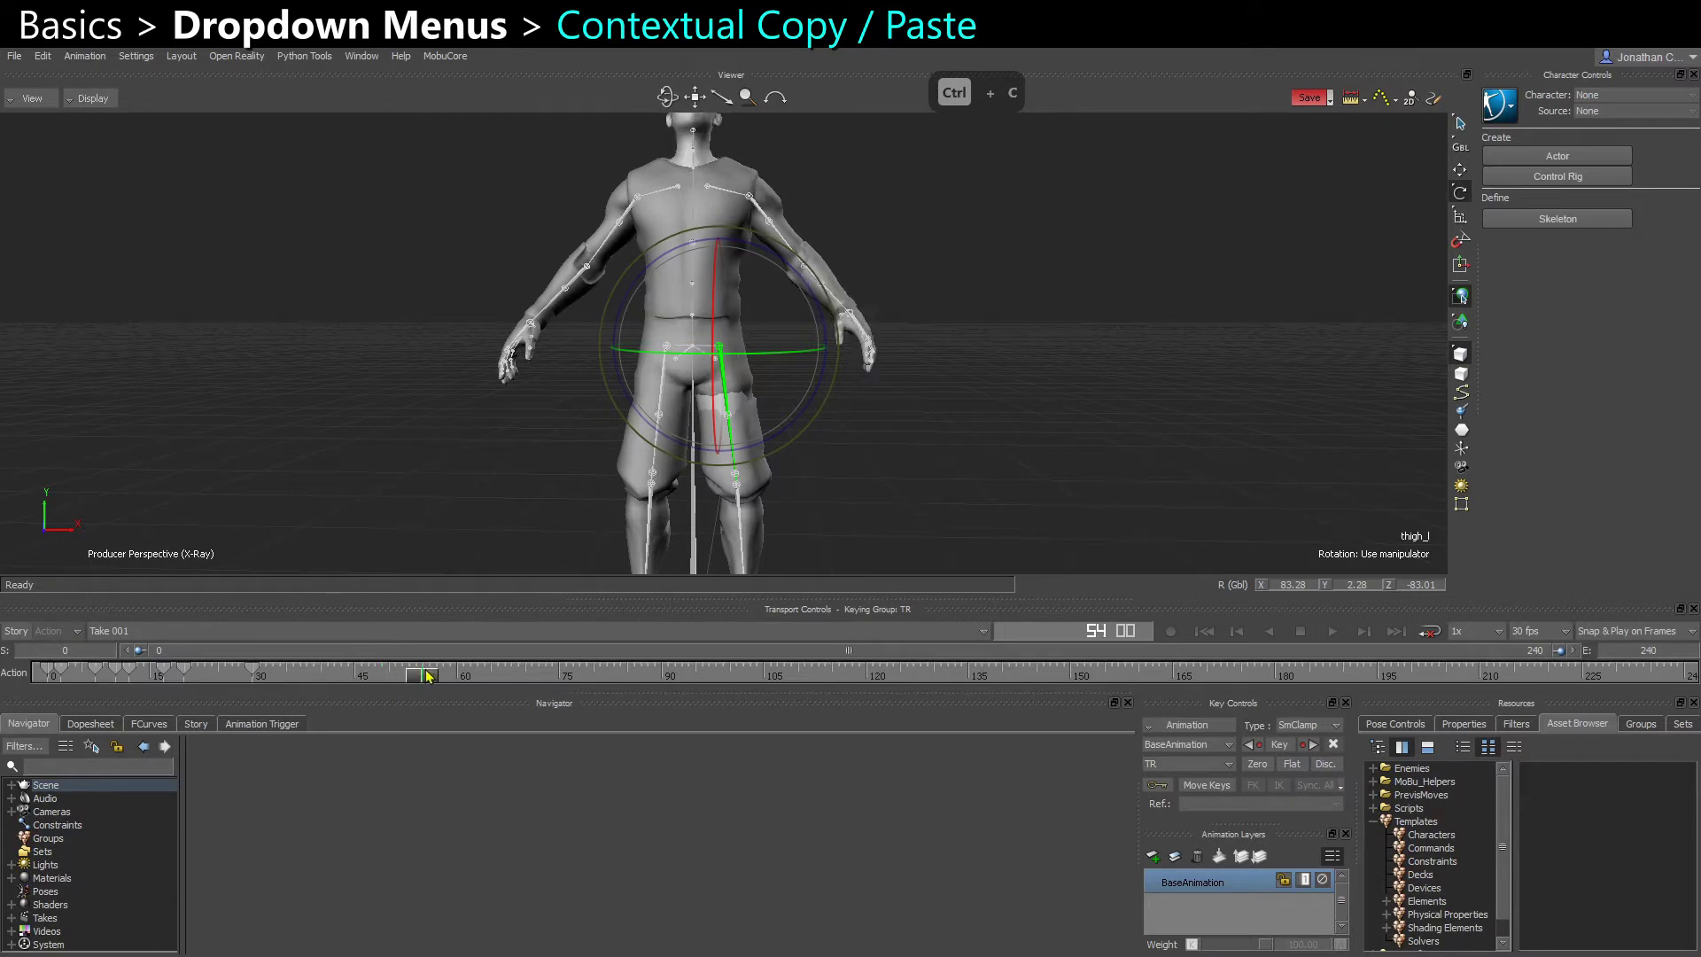
Paste the copied thigh key further along the timeline at frame 84.
click(423, 677)
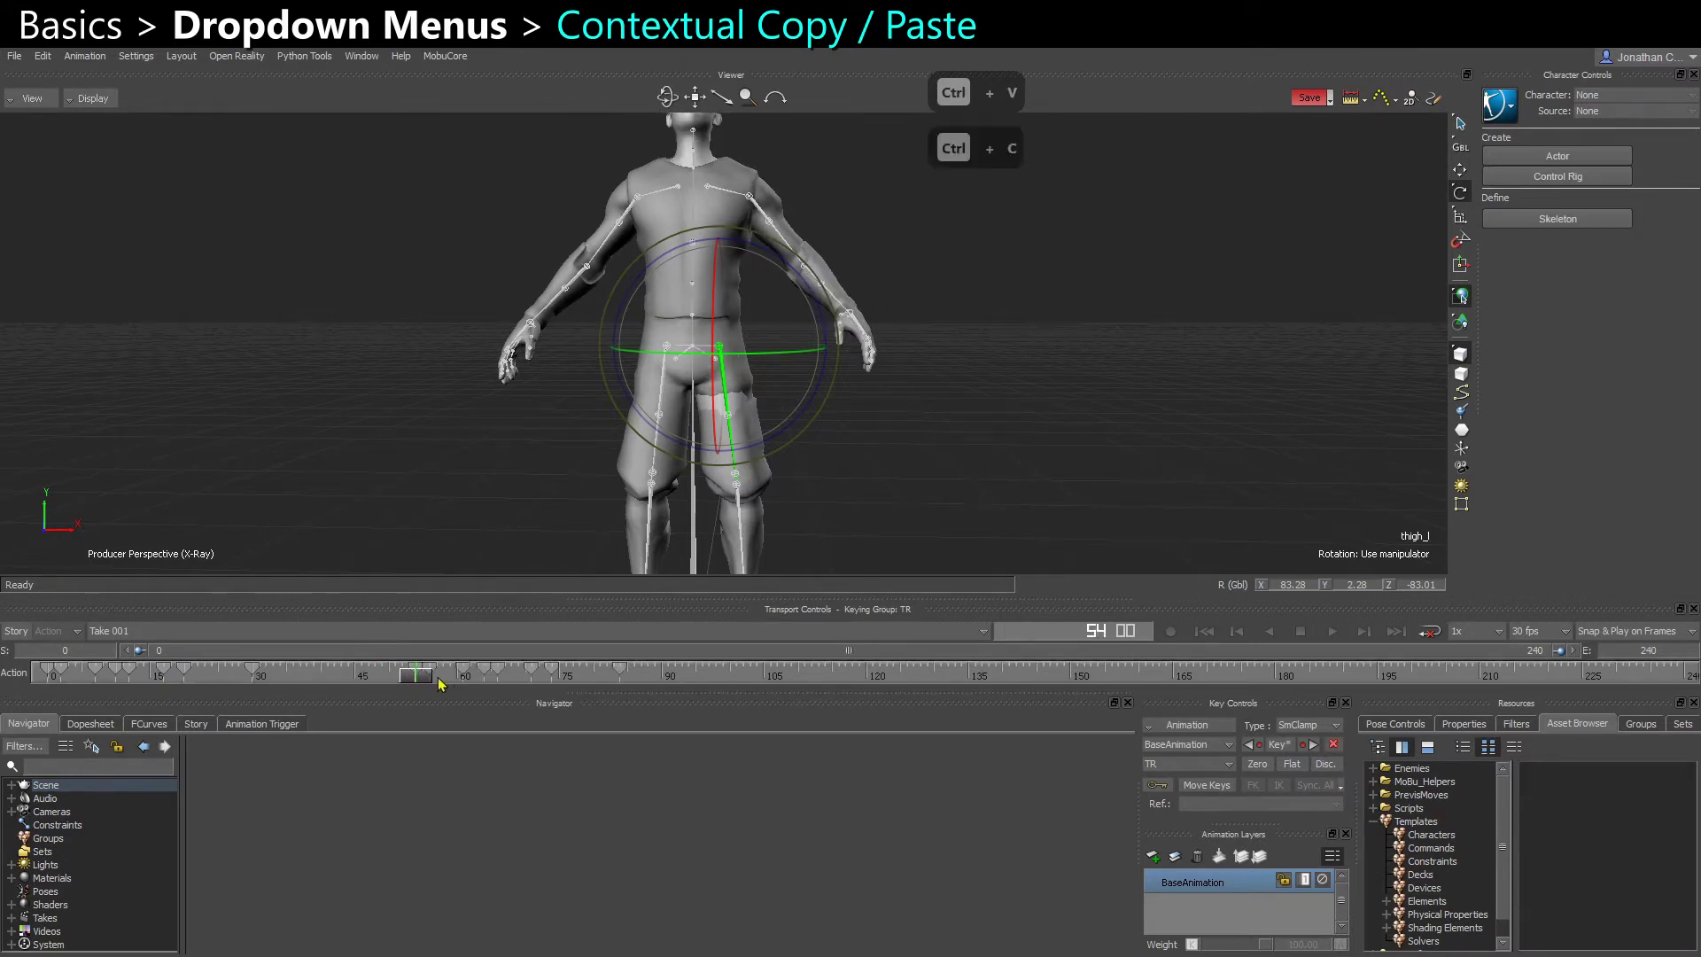
drag(445, 682, 629, 697)
key(ctrl+v)
click(670, 675)
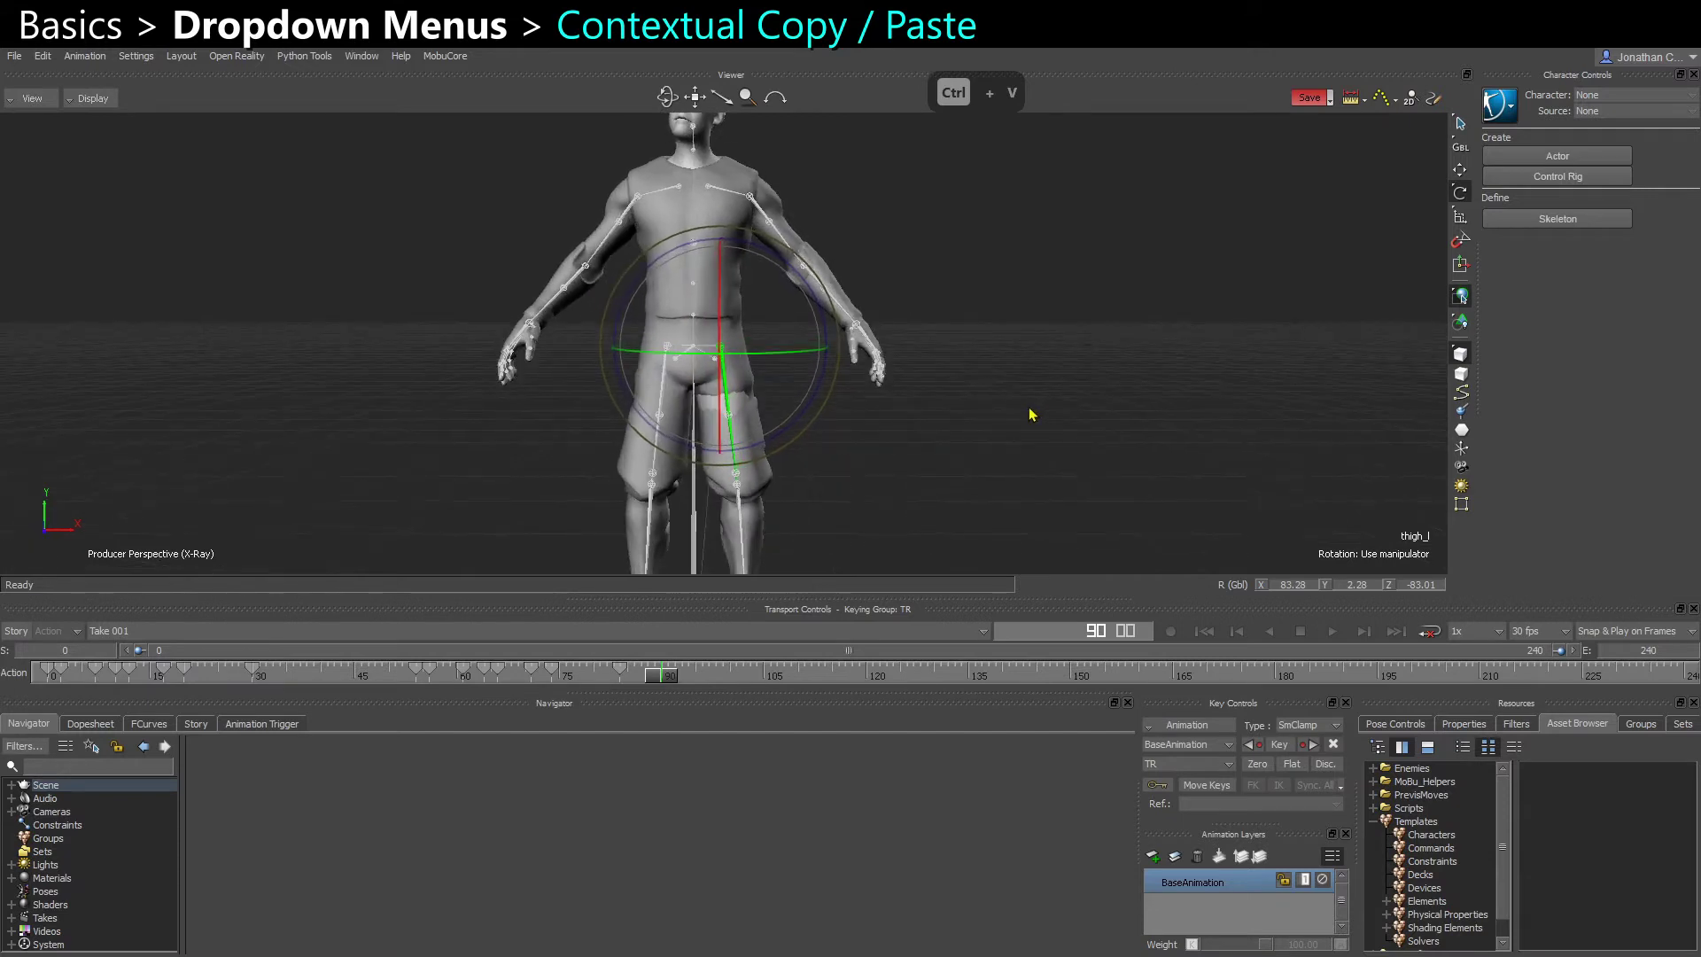
Paste a duplicate thigh joint, thigh_l 1, and move it right of the character.
key(ctrl+v)
key(w)
drag(748, 334, 974, 243)
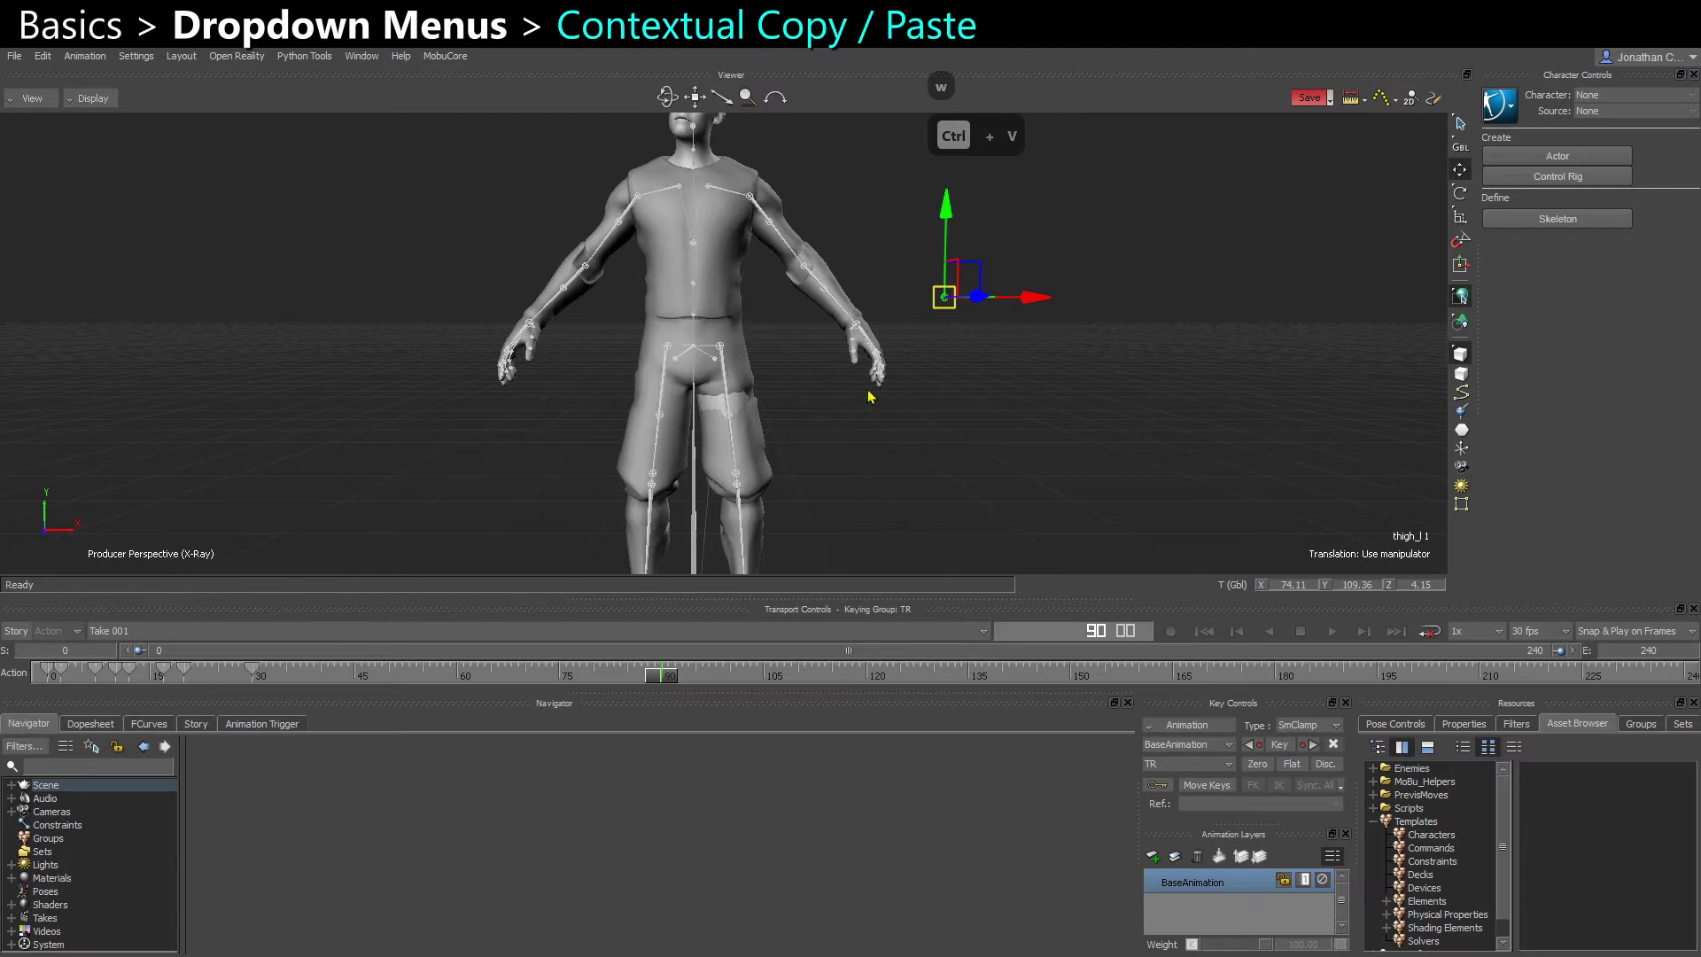
Add a new animation layer and duplicate it as AnimLayer1_Copy.
click(1152, 856)
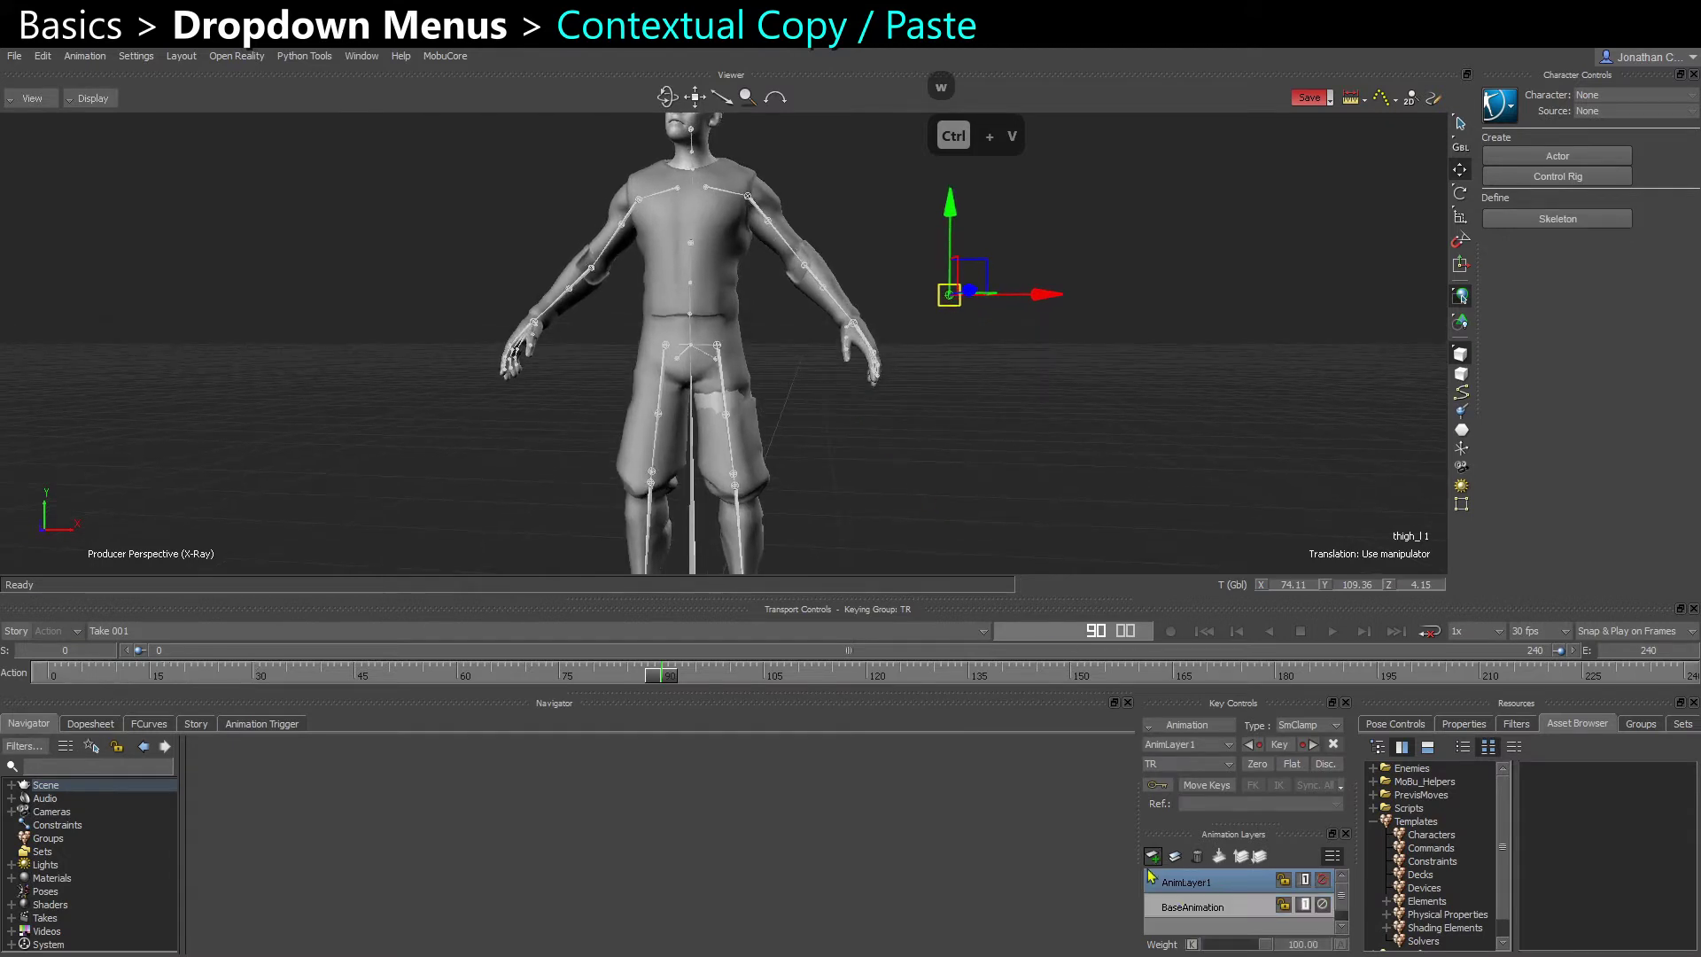
key(ctrl+c)
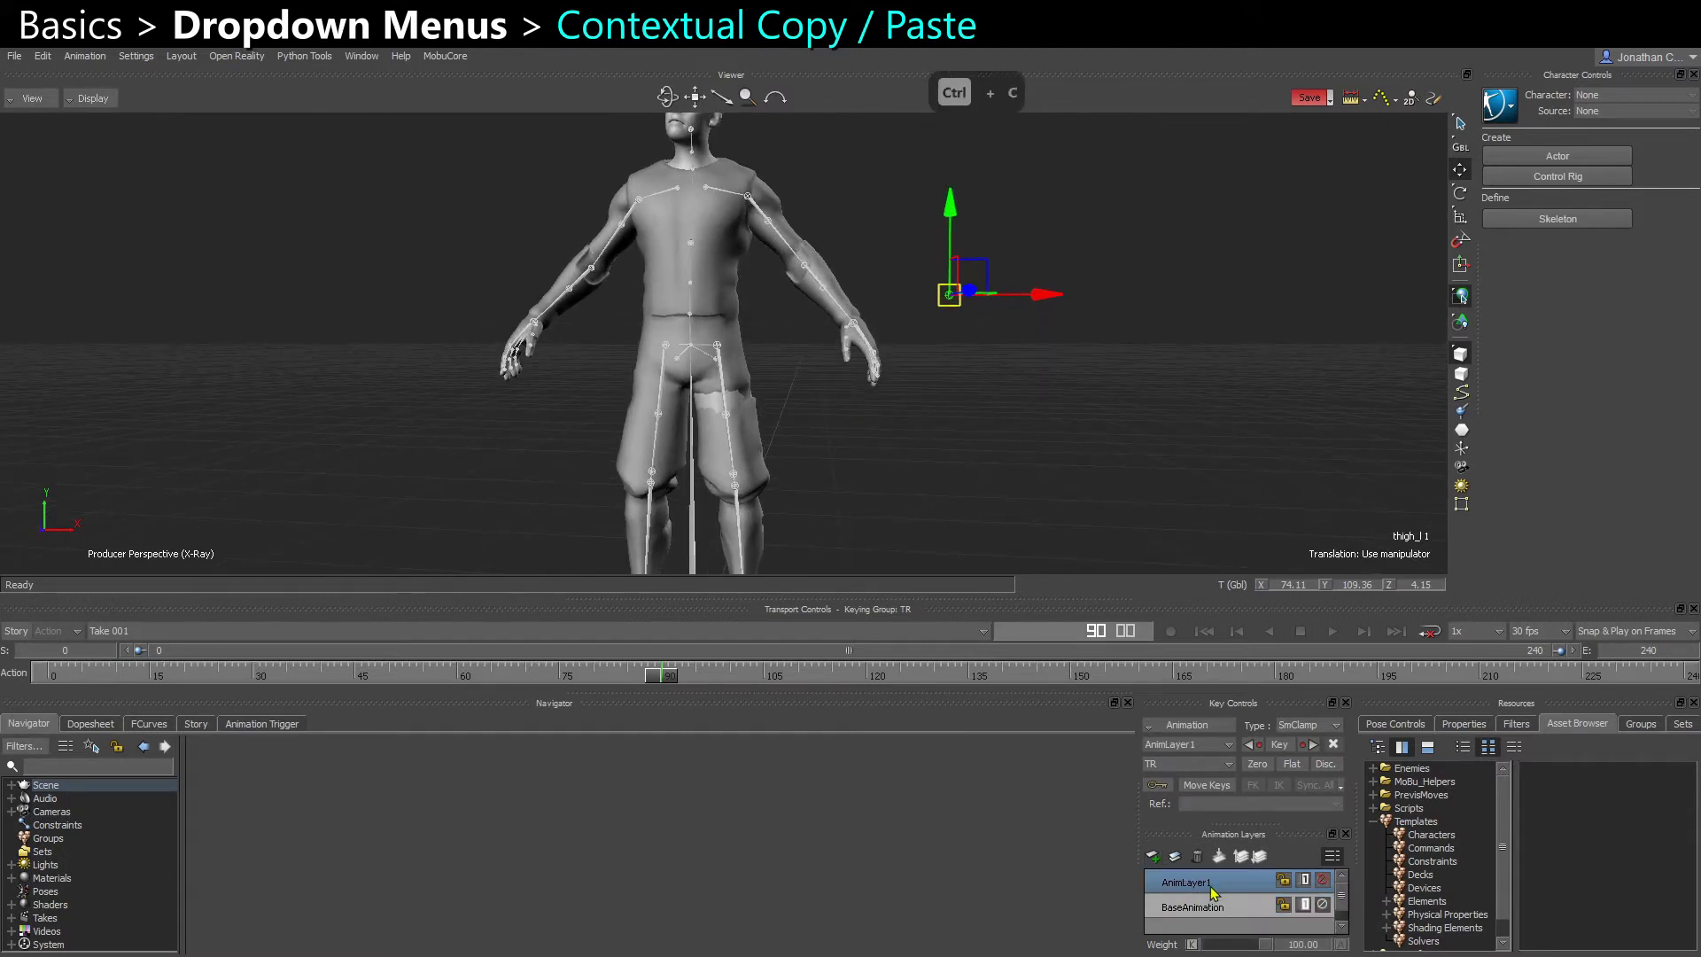
key(ctrl+v)
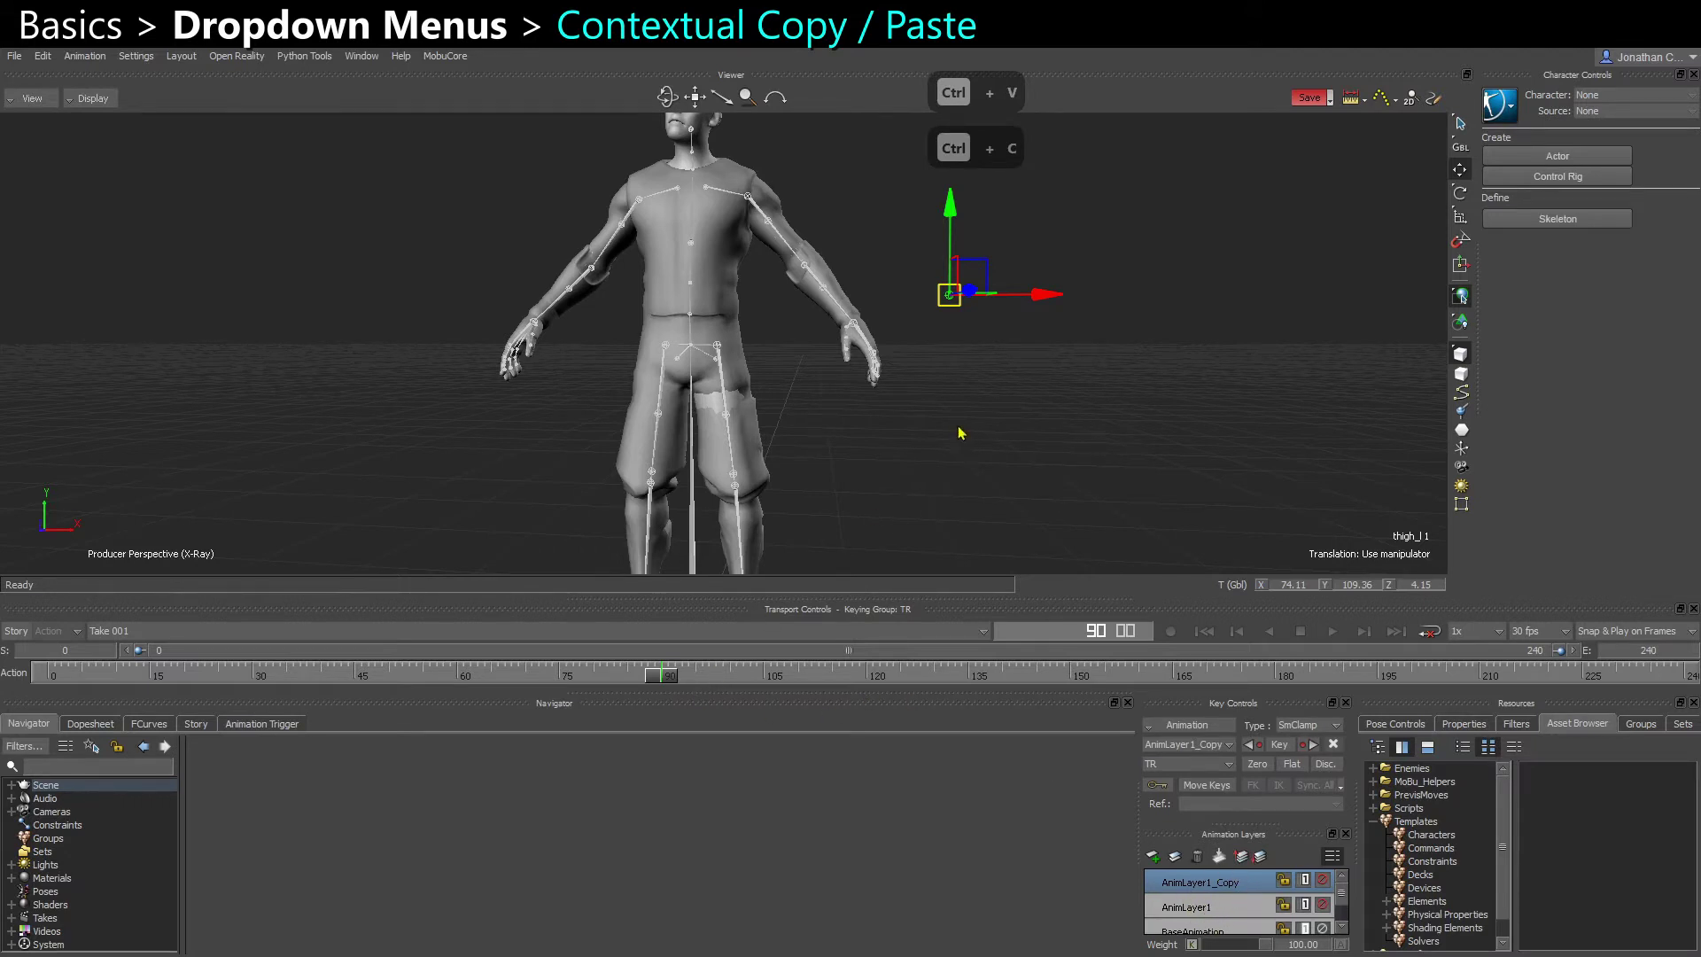
Paste the left thigh keys at frame 102 on the BaseAnimation layer.
click(722, 434)
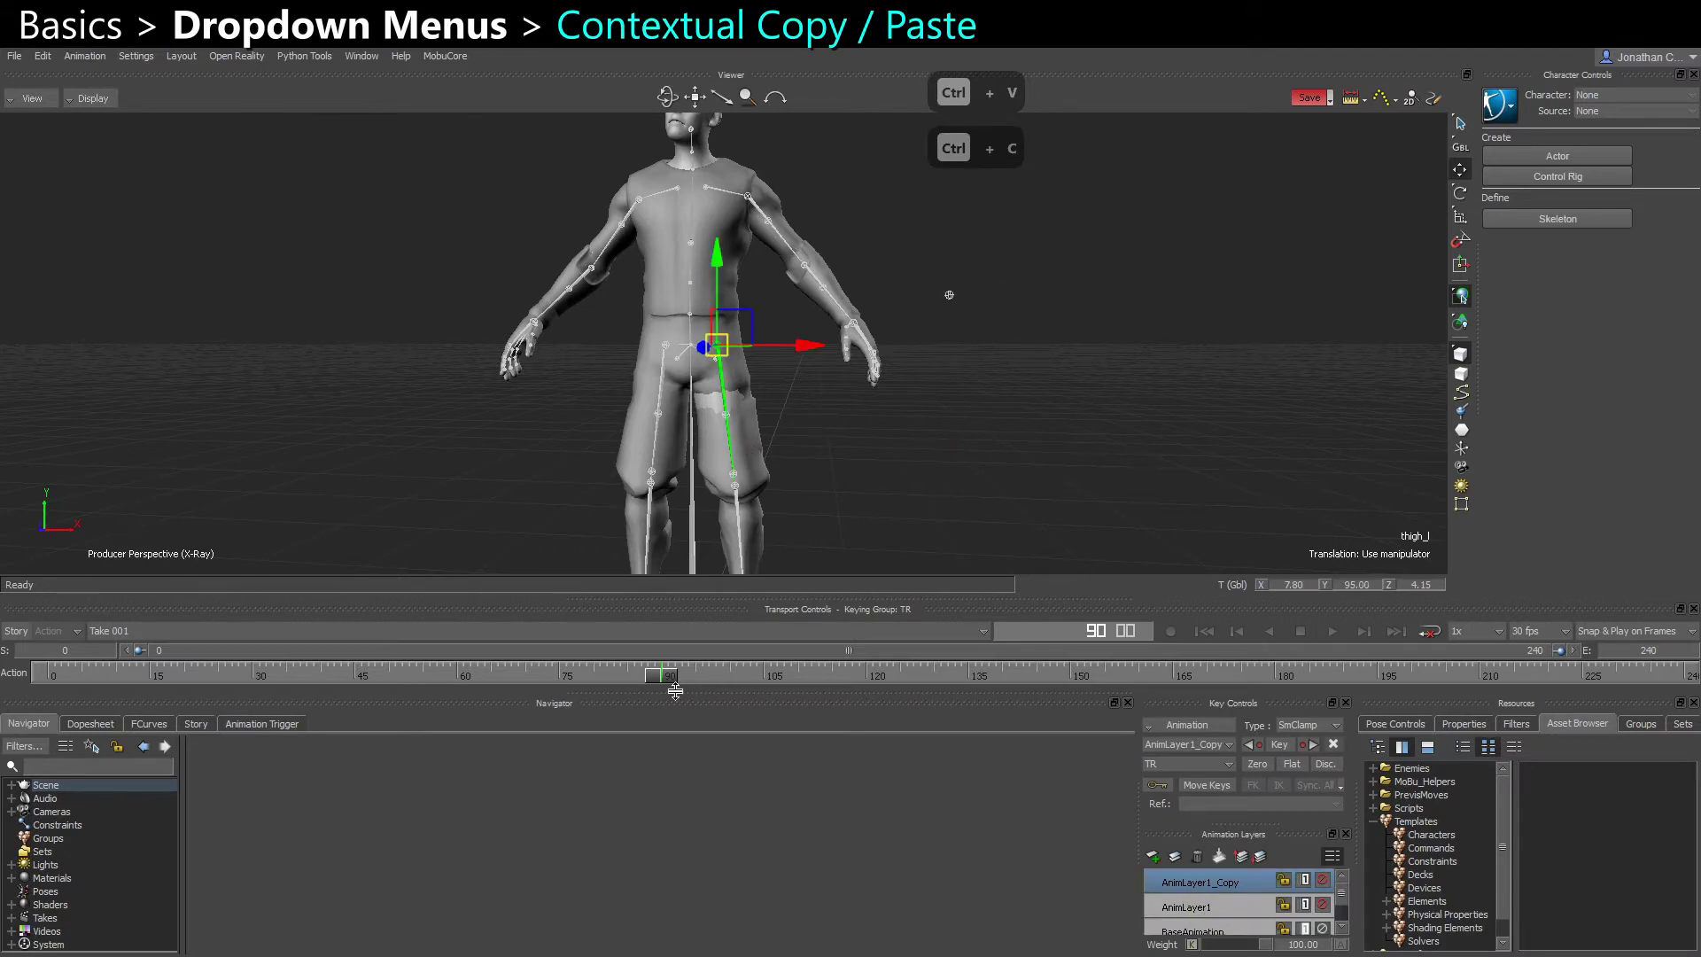
click(1236, 931)
drag(666, 677, 994, 677)
key(ctrl+v)
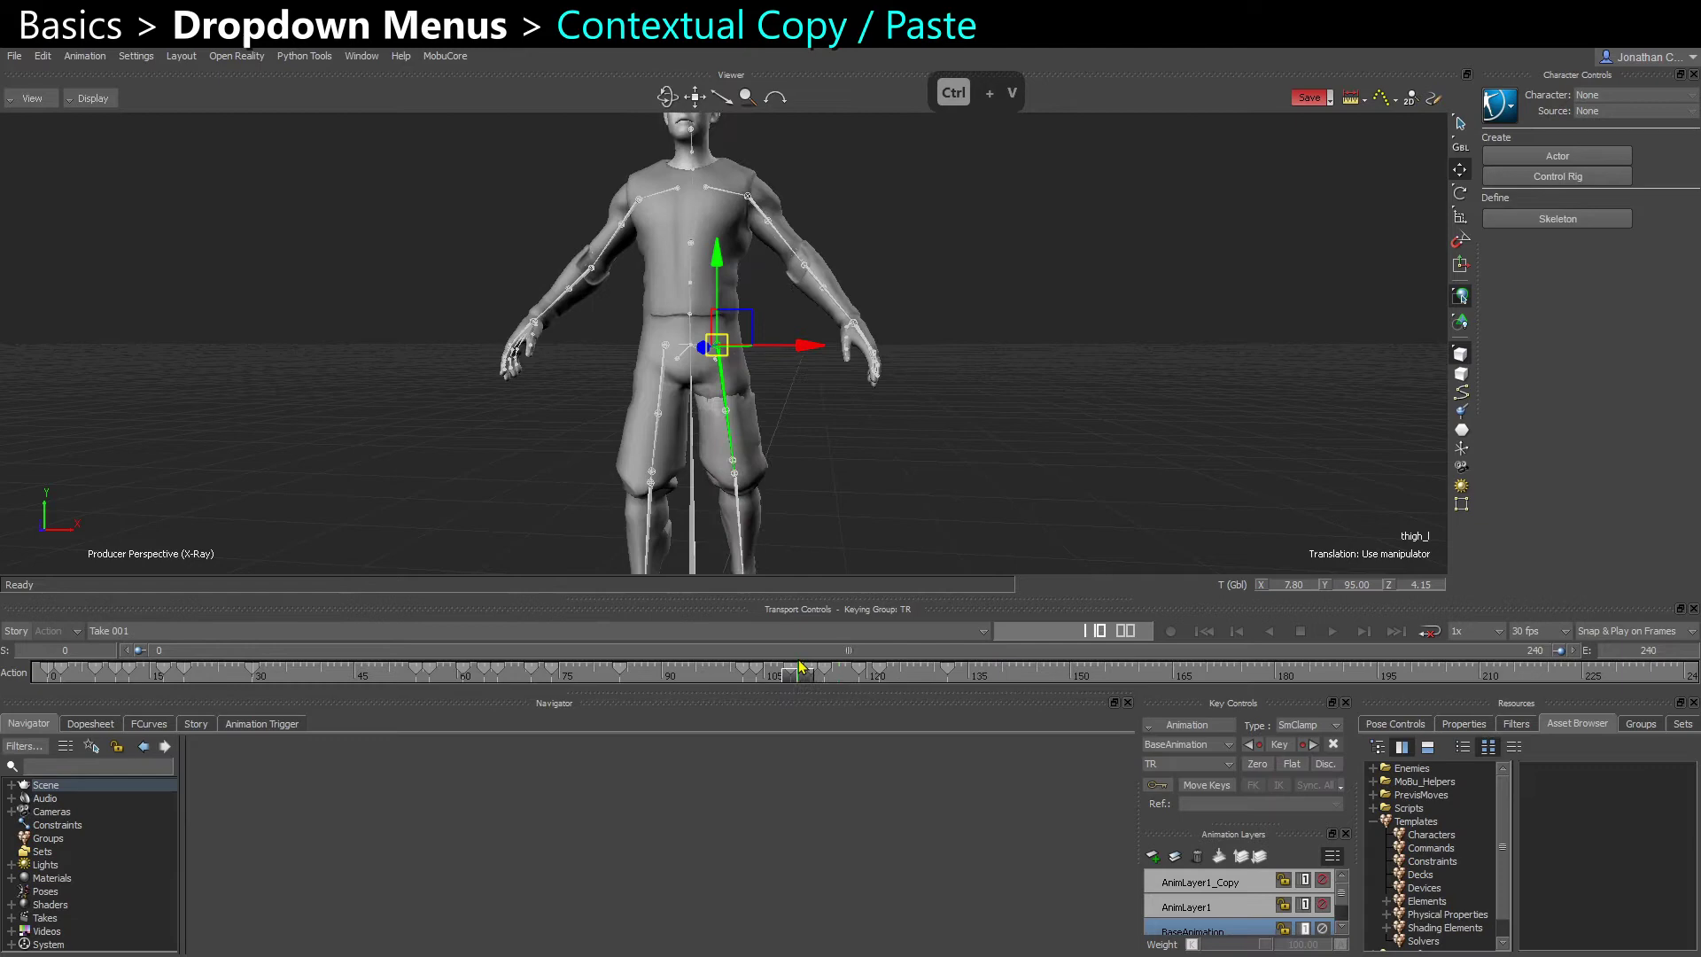
drag(994, 677, 1016, 678)
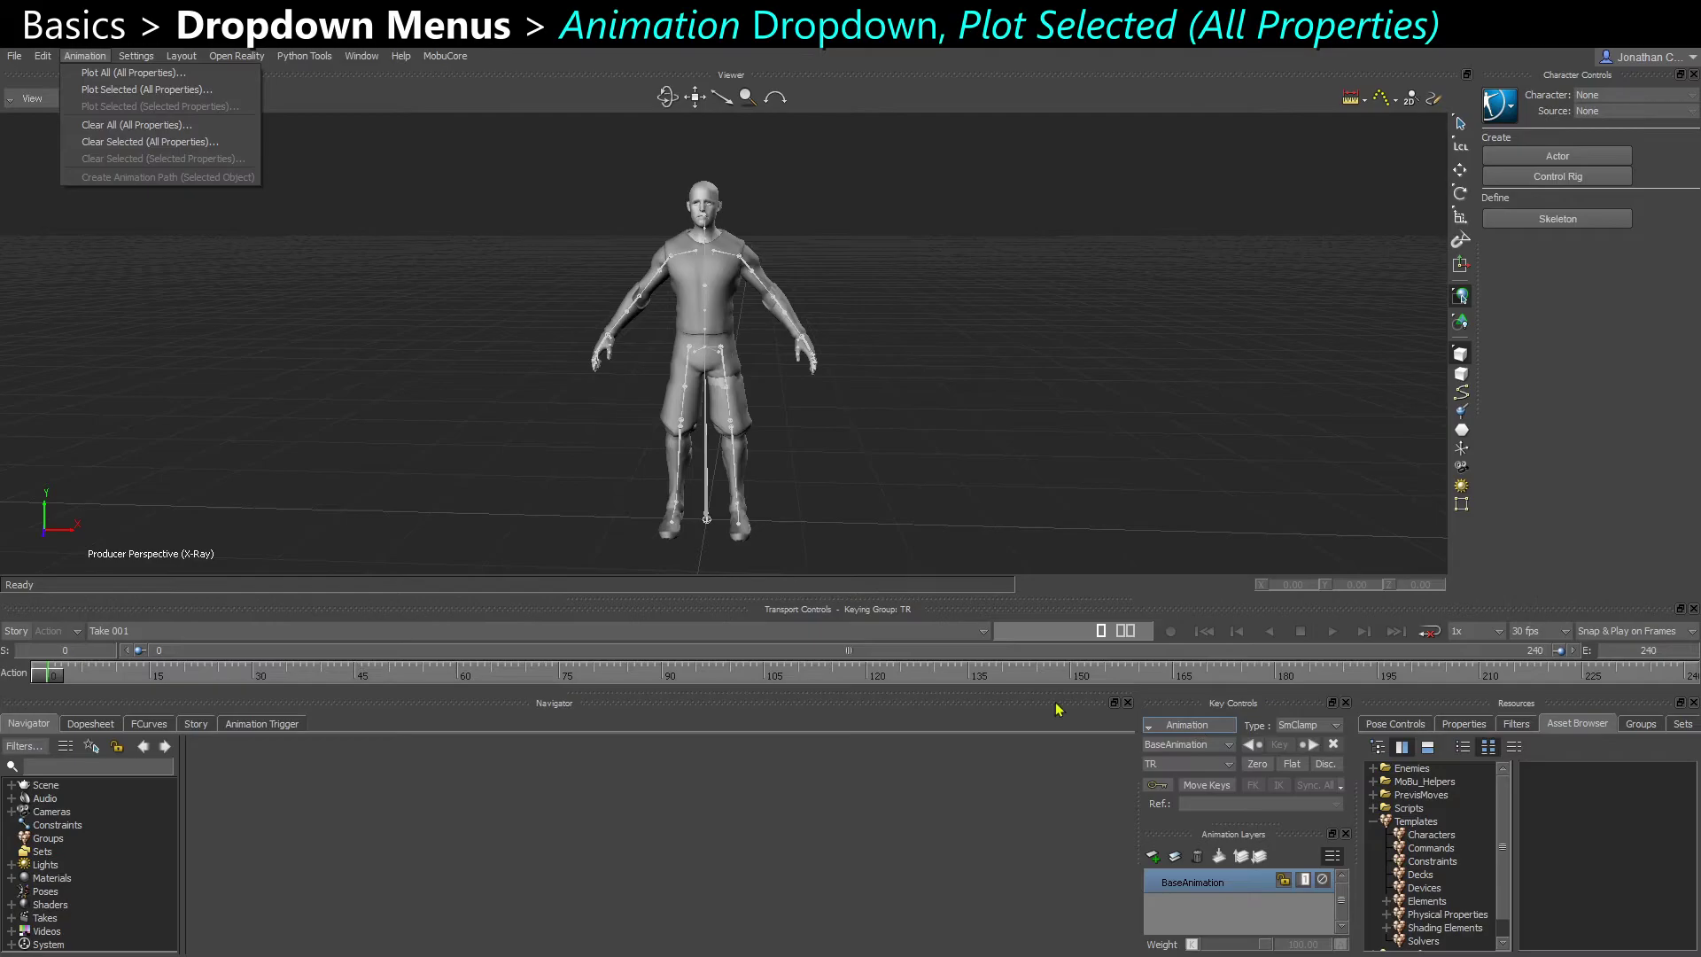
Run Animation > Plot Selected (All Properties) on the selected items.
click(142, 89)
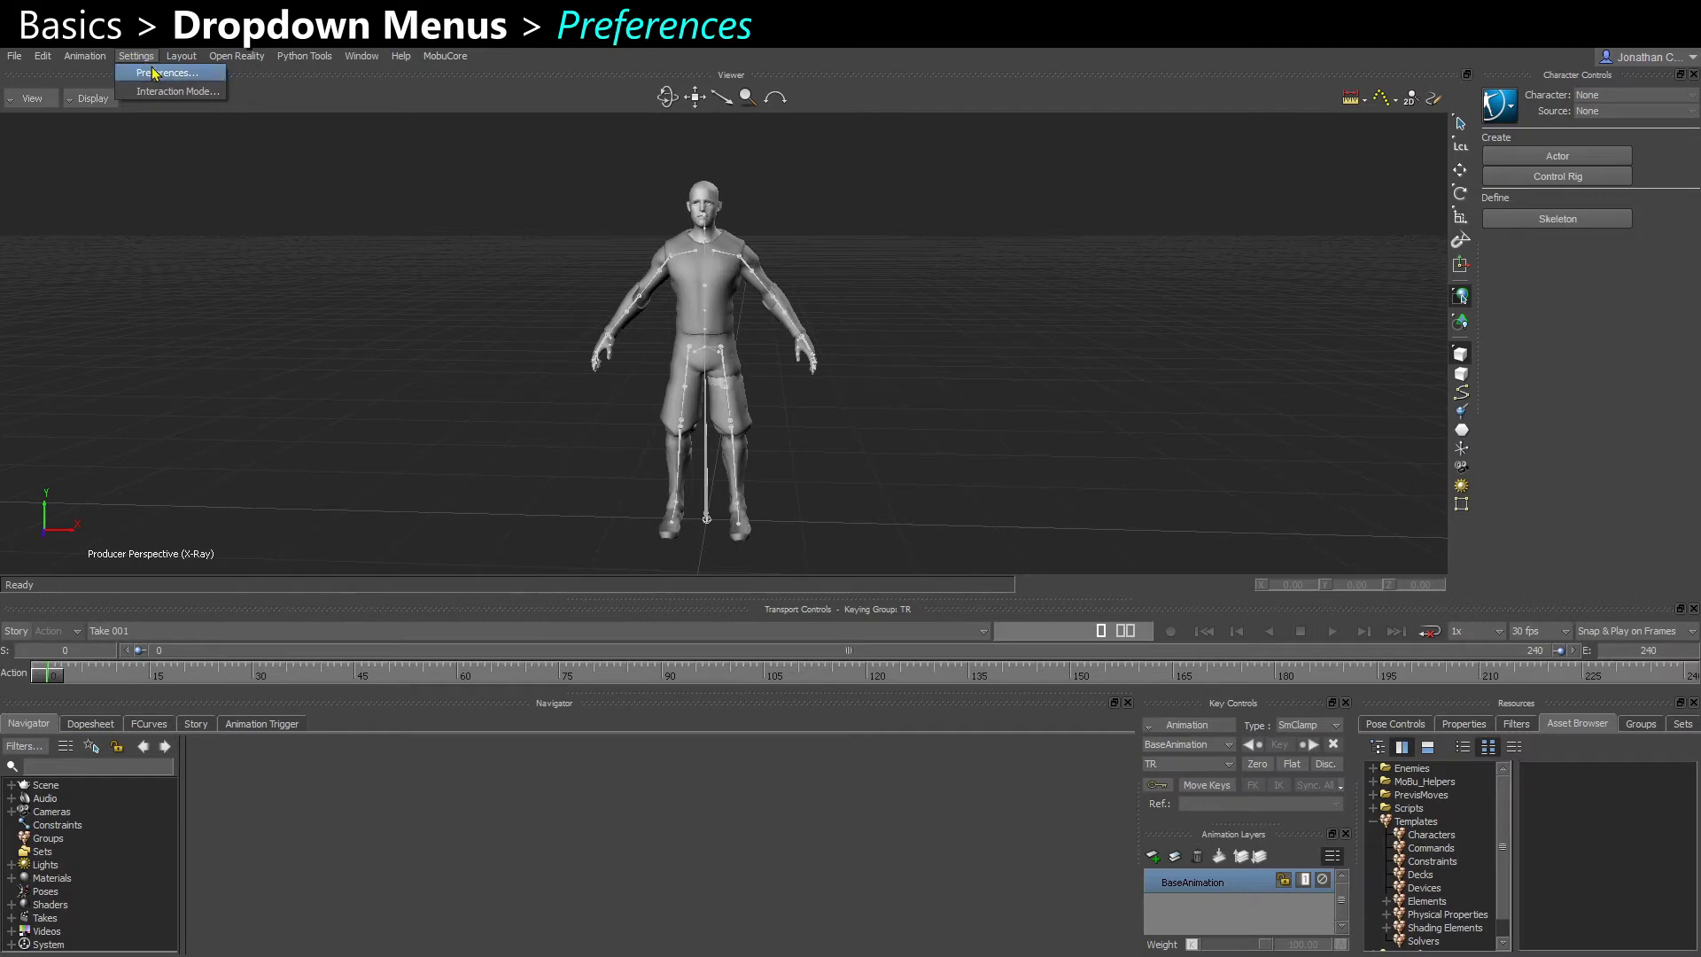
Browse the Animation, Cameras, Undo and Viewer pages of the Preferences dialog.
click(155, 74)
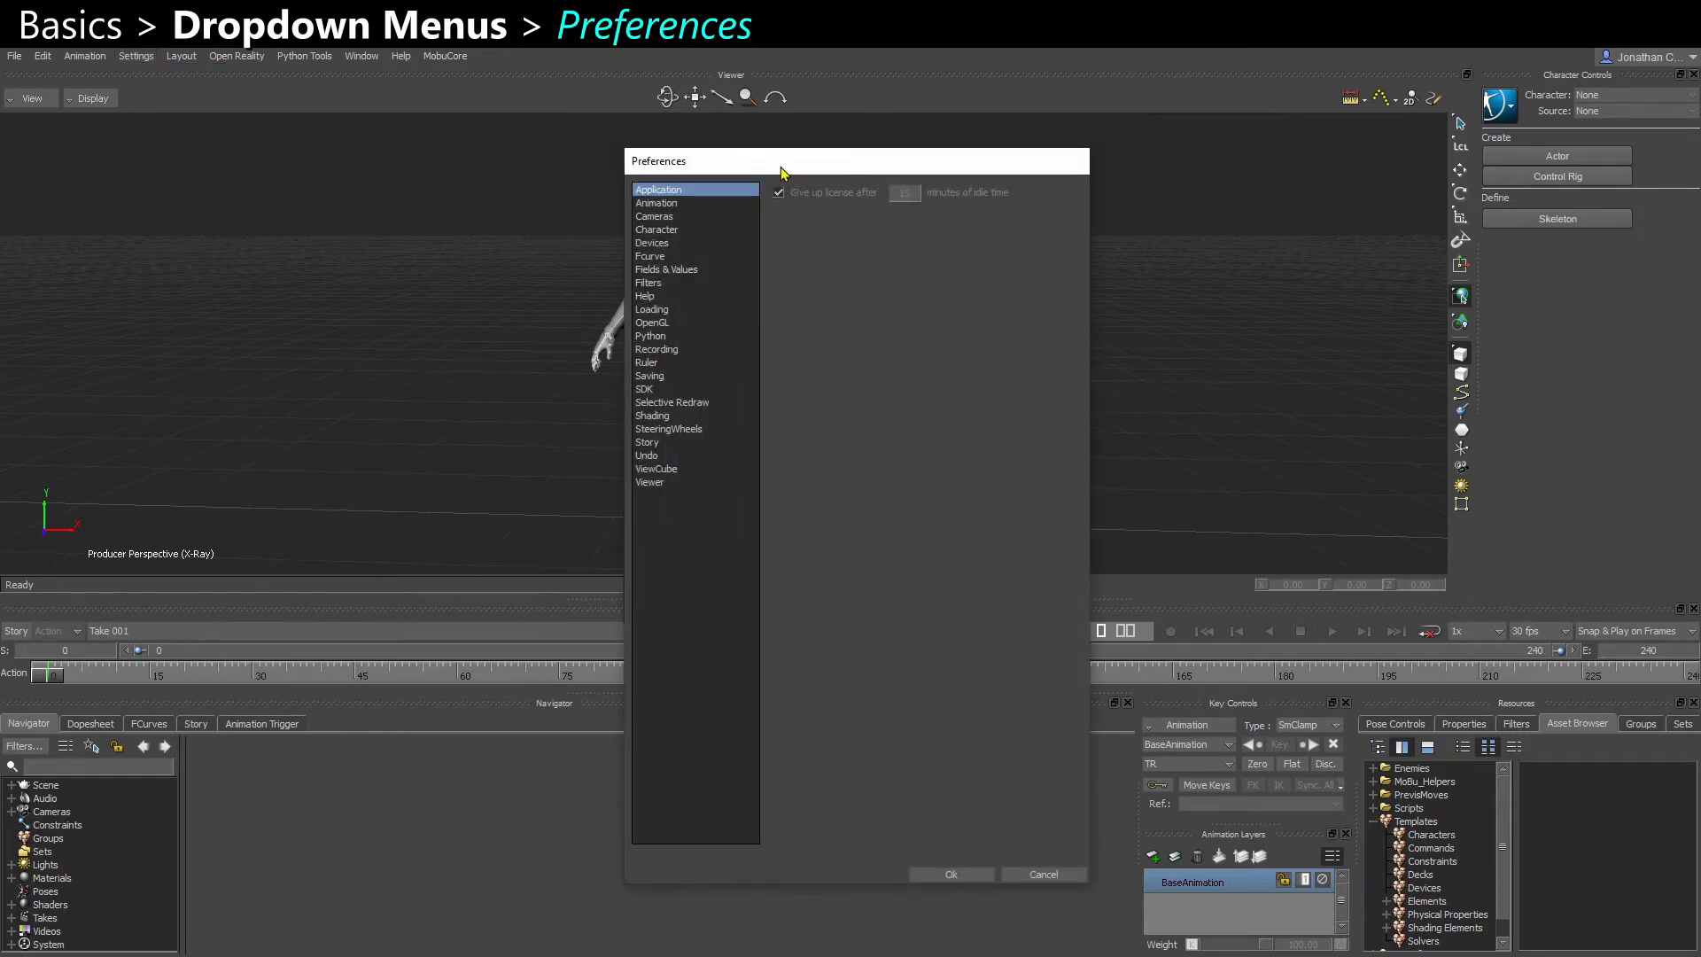
click(682, 205)
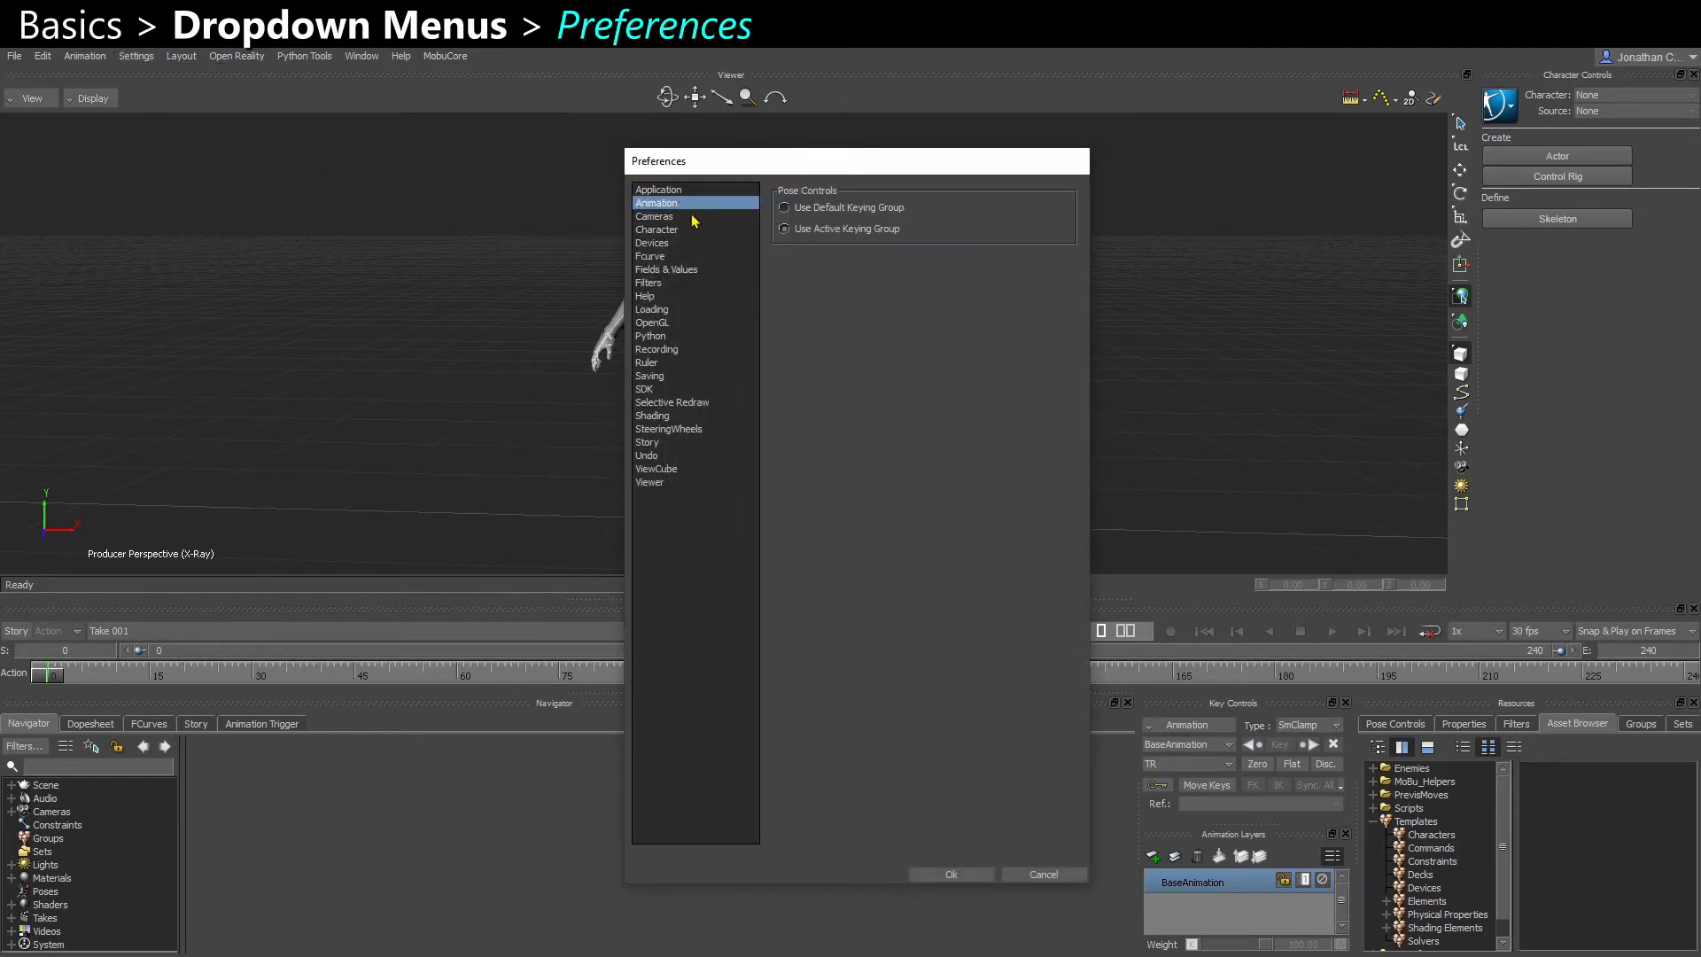
click(681, 218)
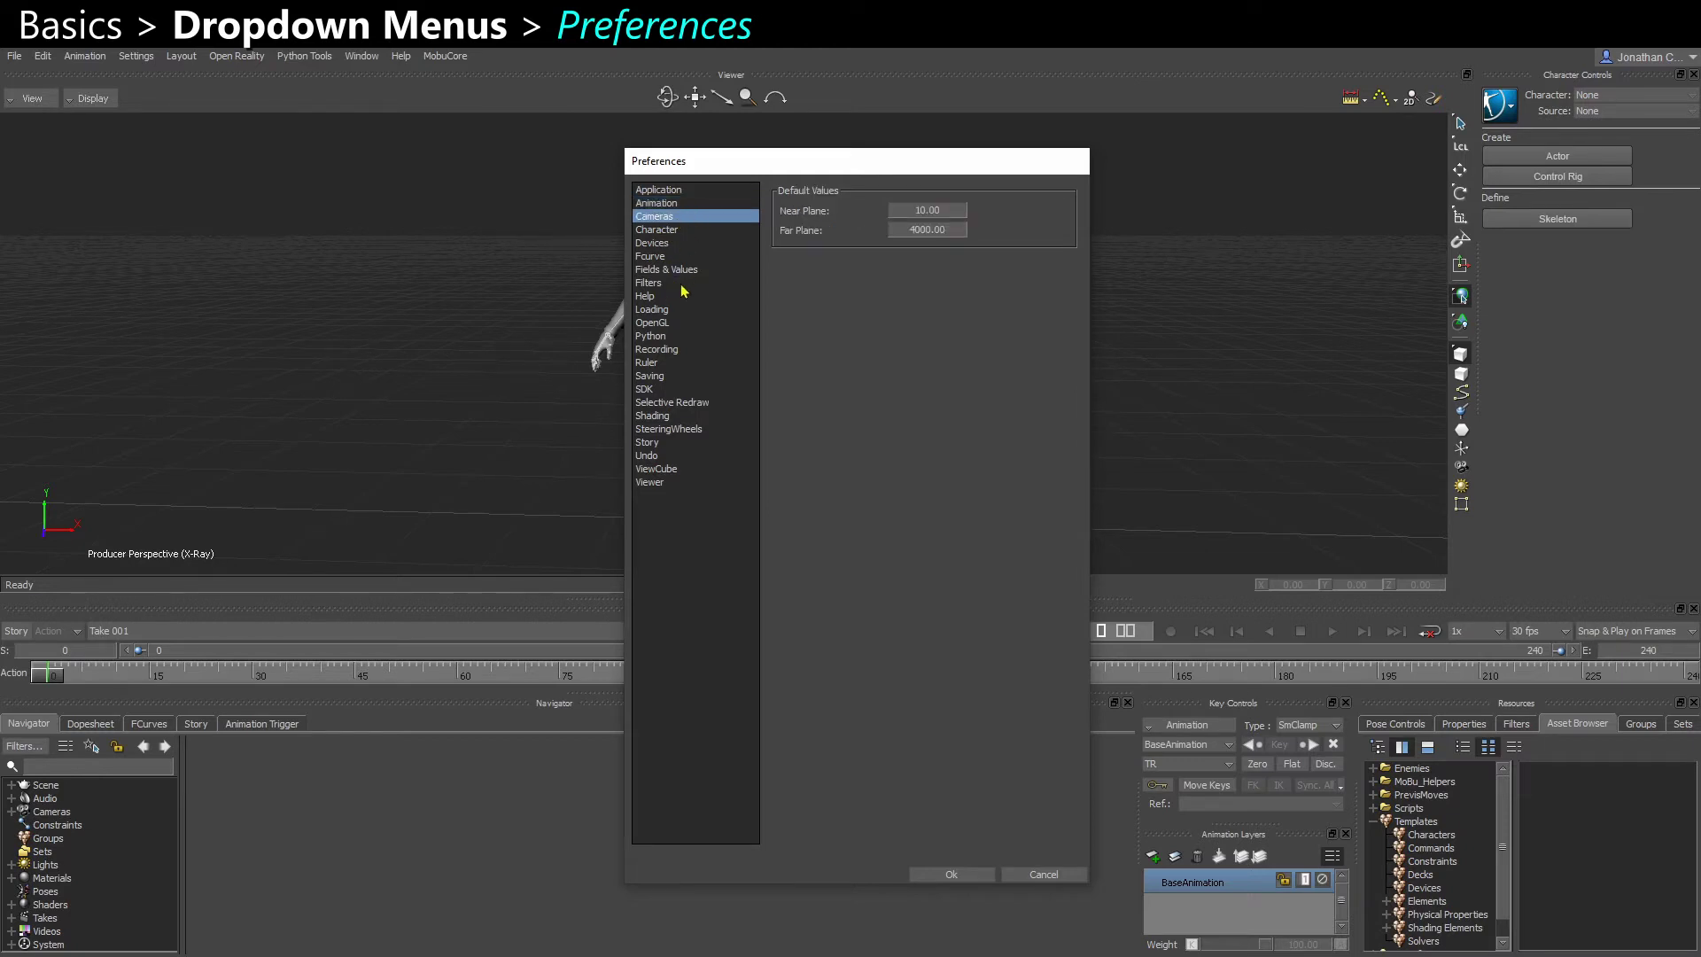
click(656, 456)
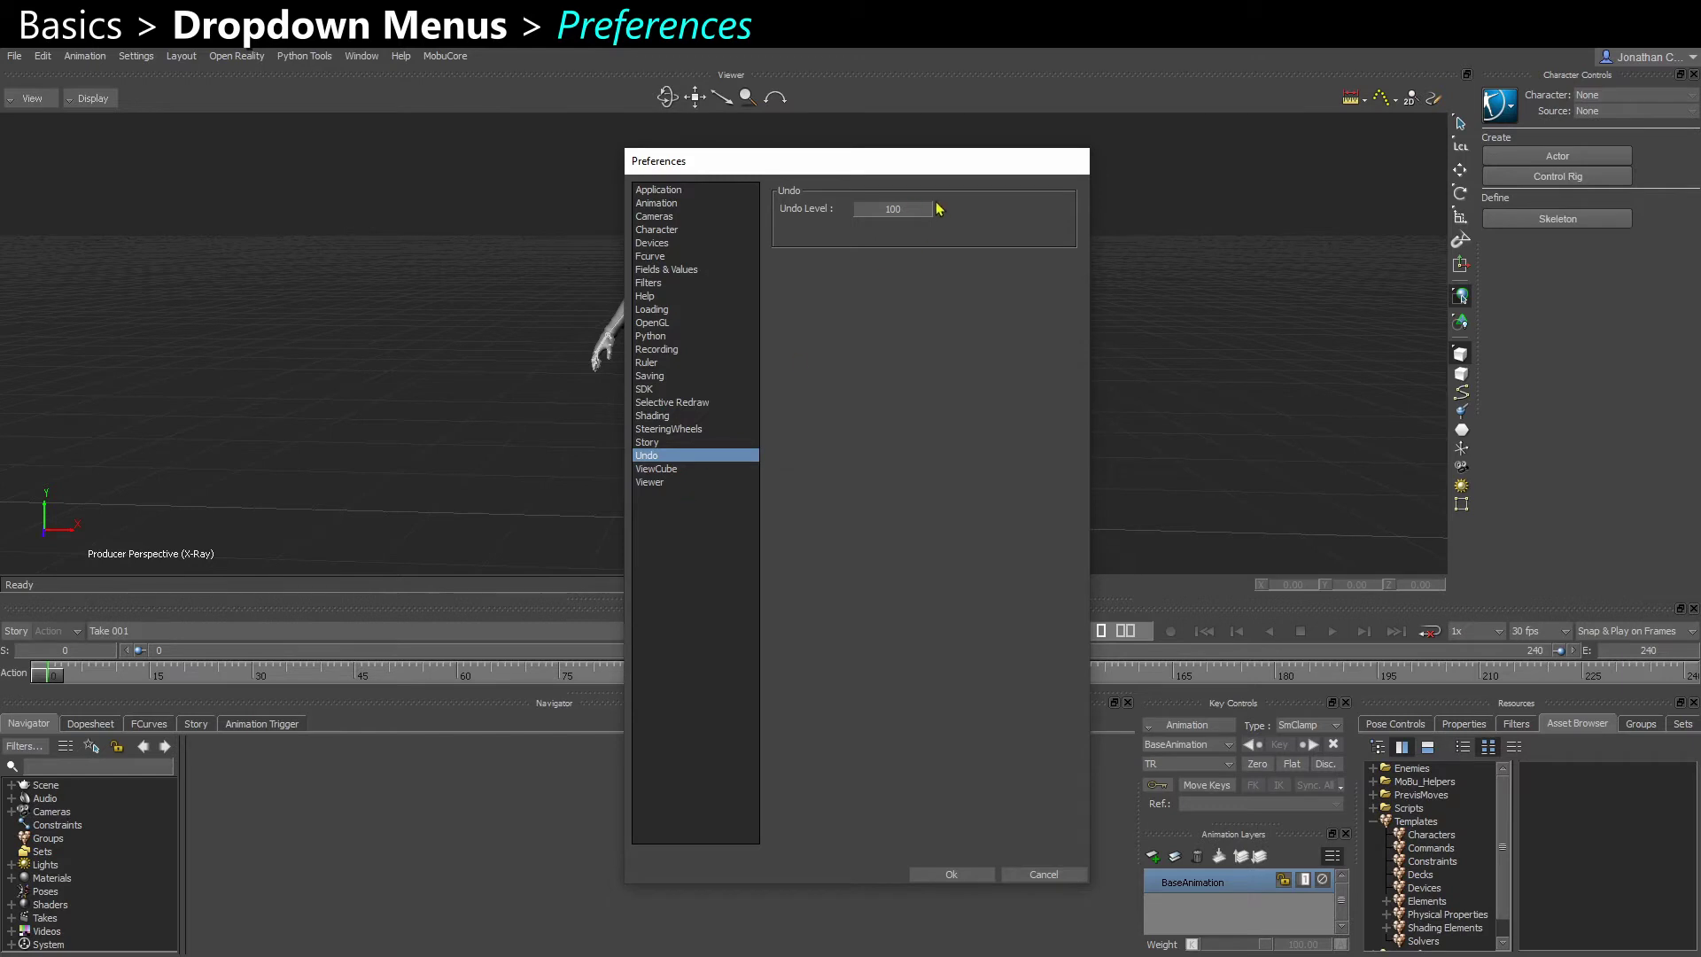
click(650, 483)
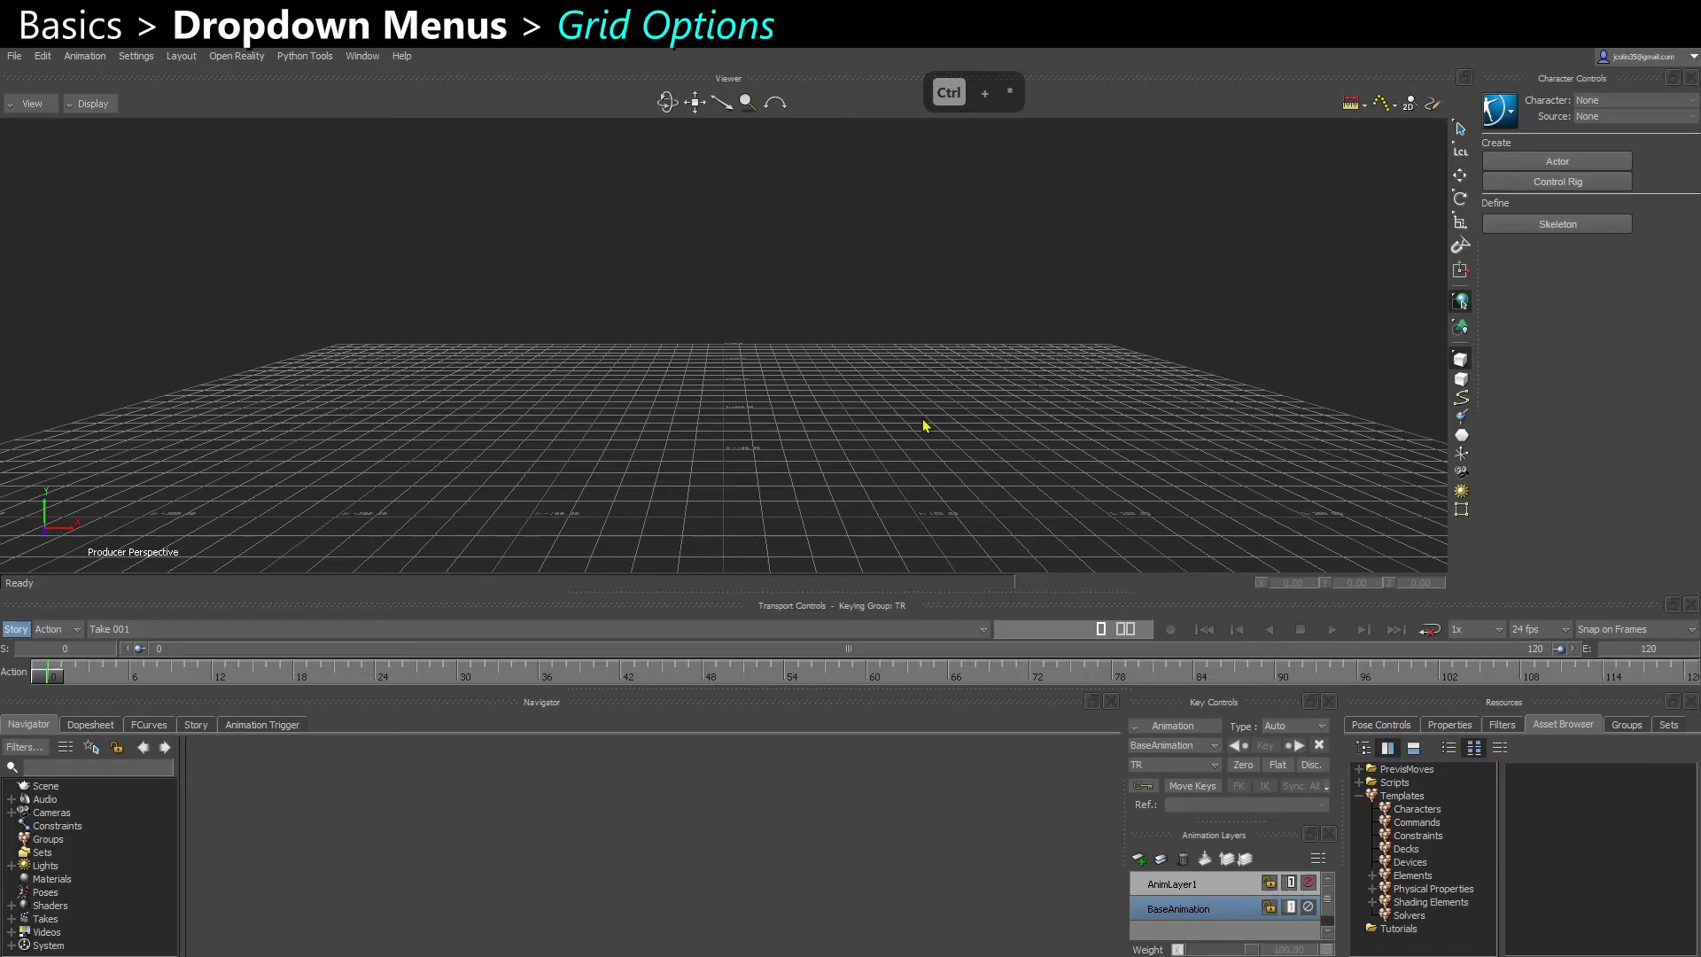
In Preferences > Viewer, set the grid Color R, G and B values each to 0.1.
ctrl+drag(522, 461, 507, 356)
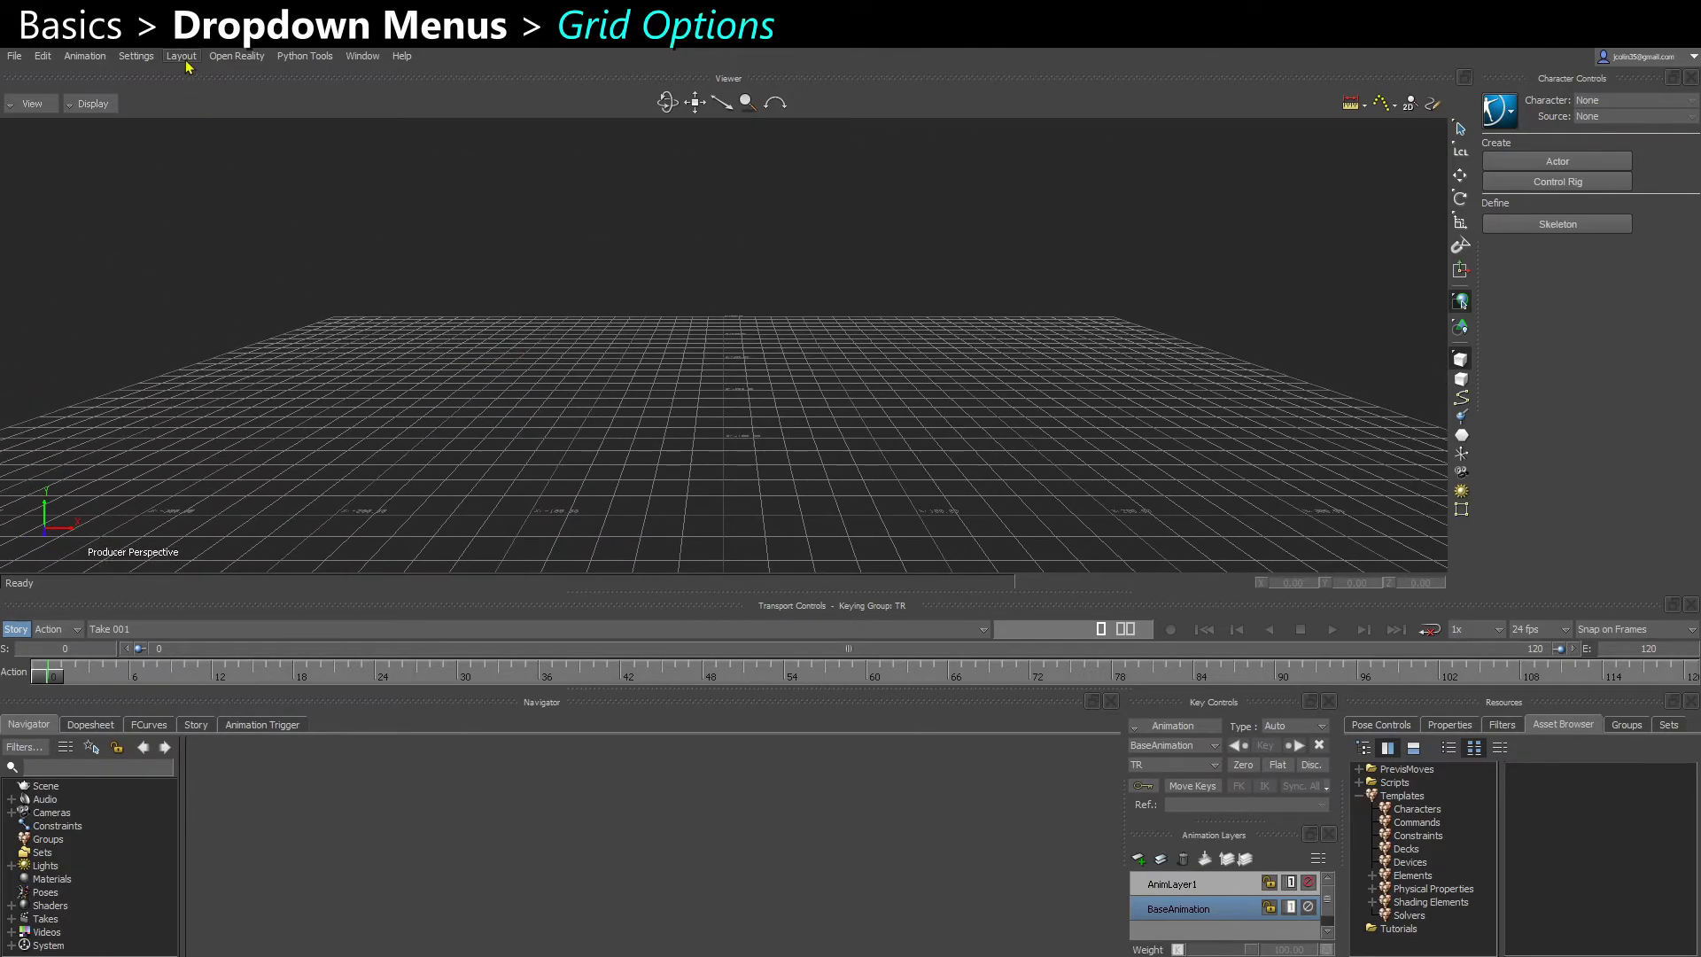
click(135, 56)
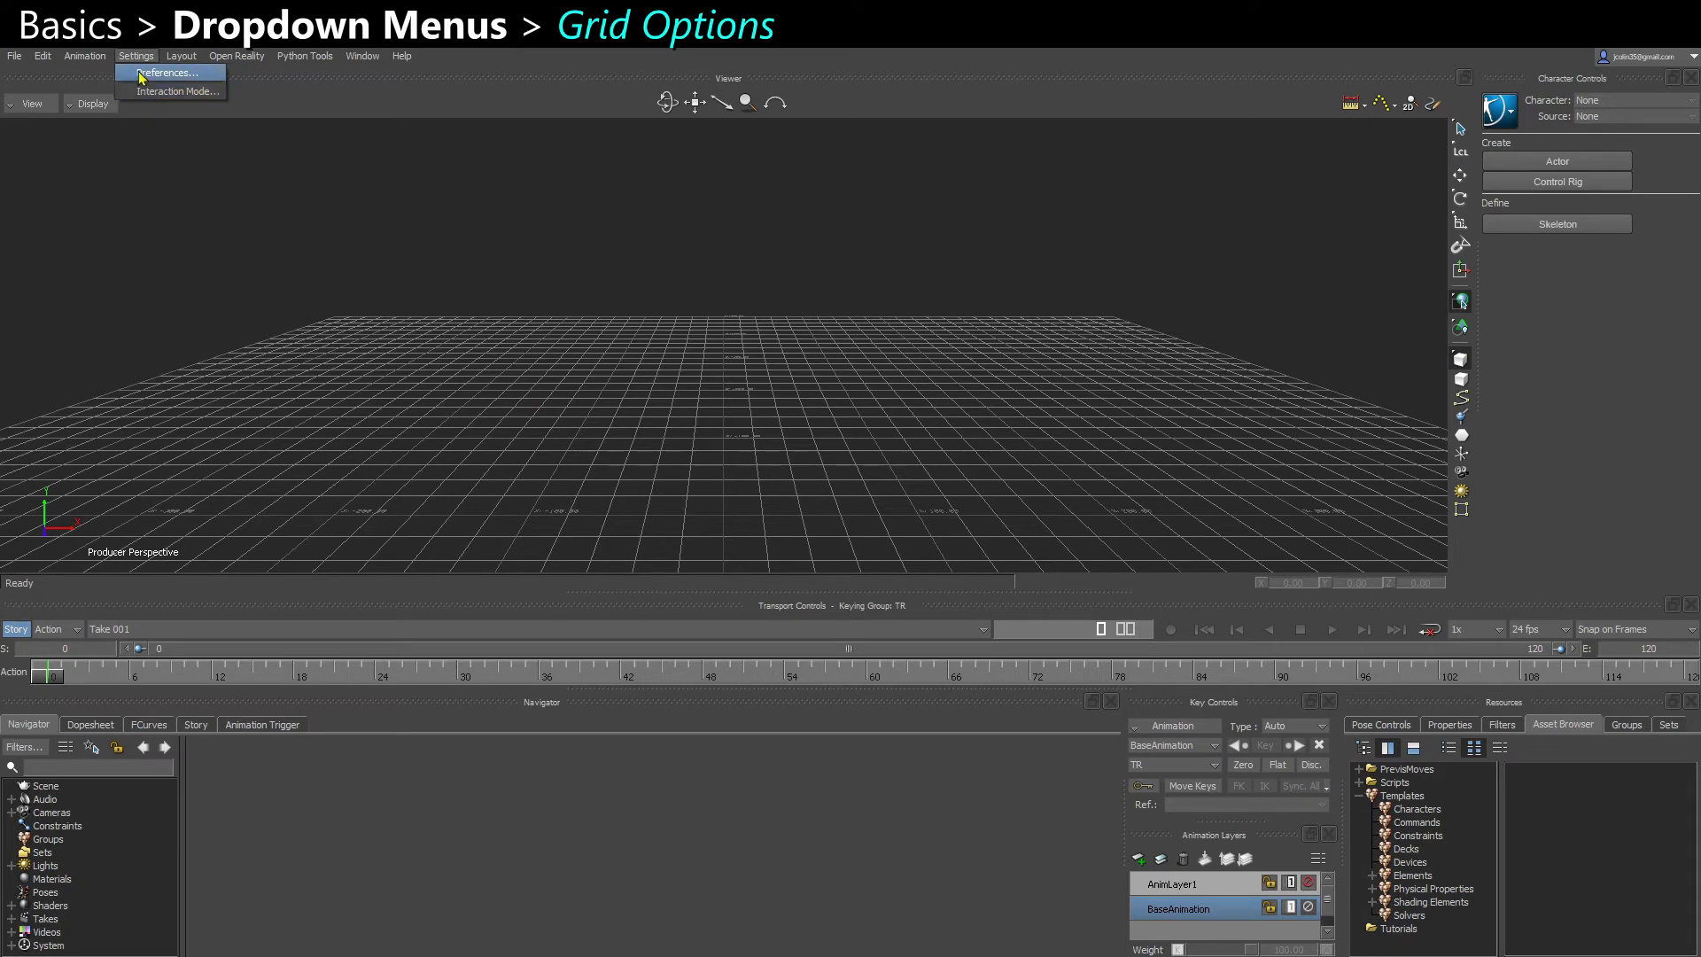
click(159, 73)
click(646, 481)
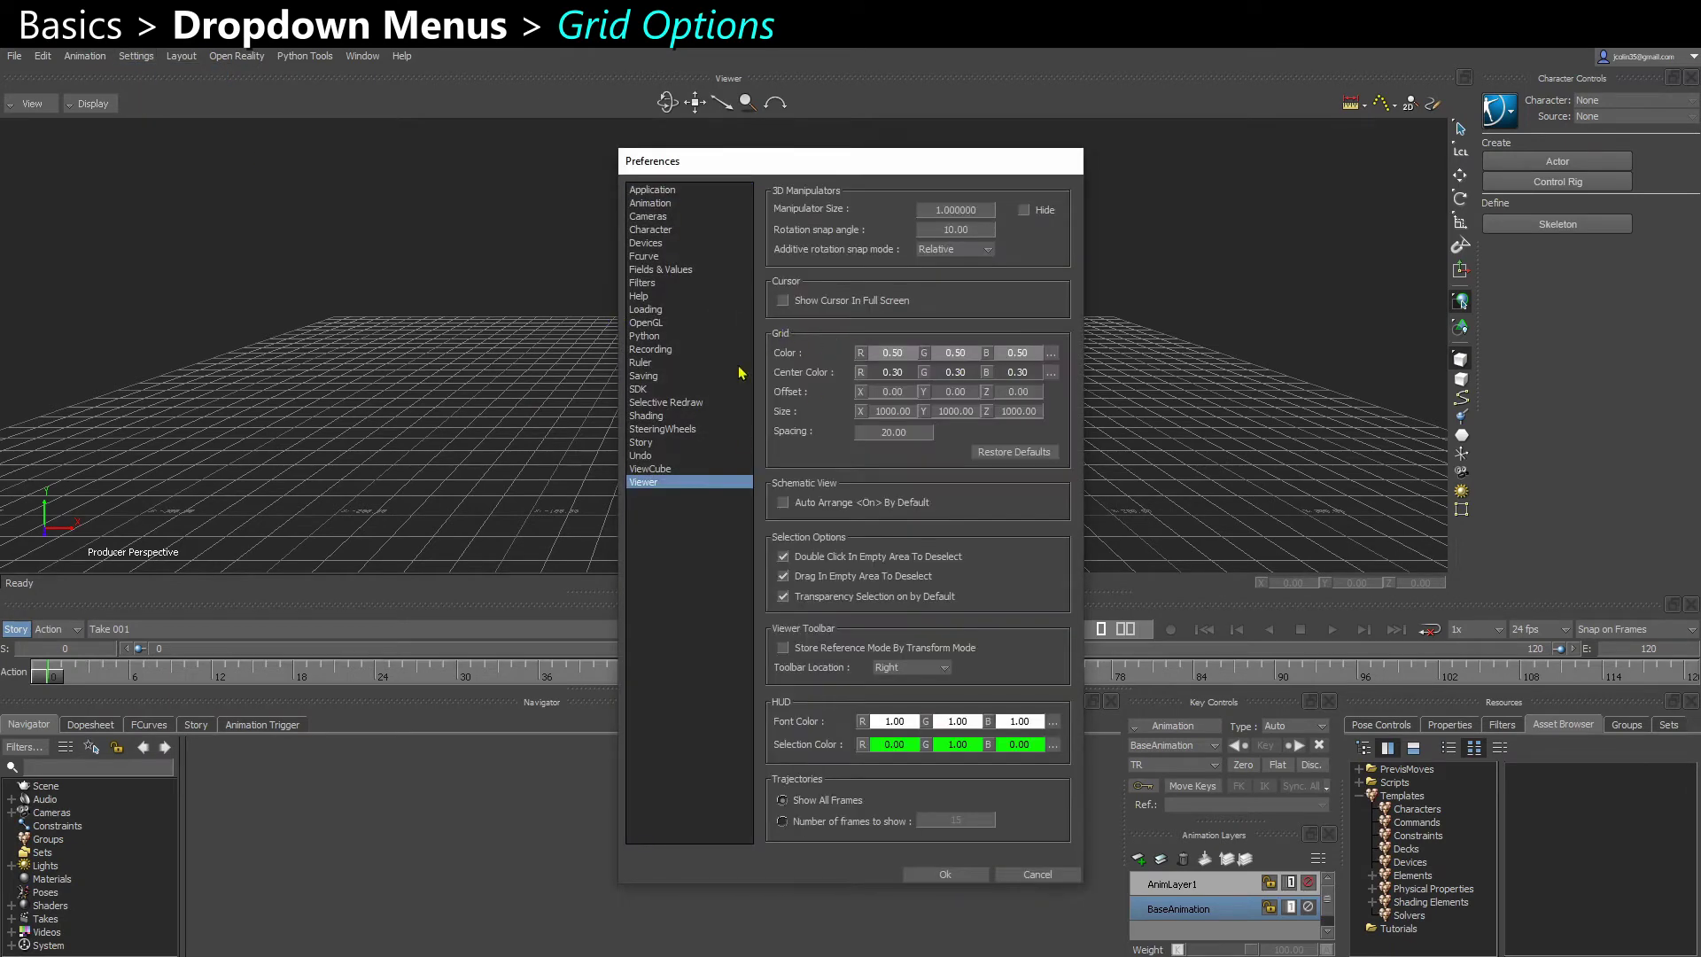
double_click(893, 353)
text(.1)
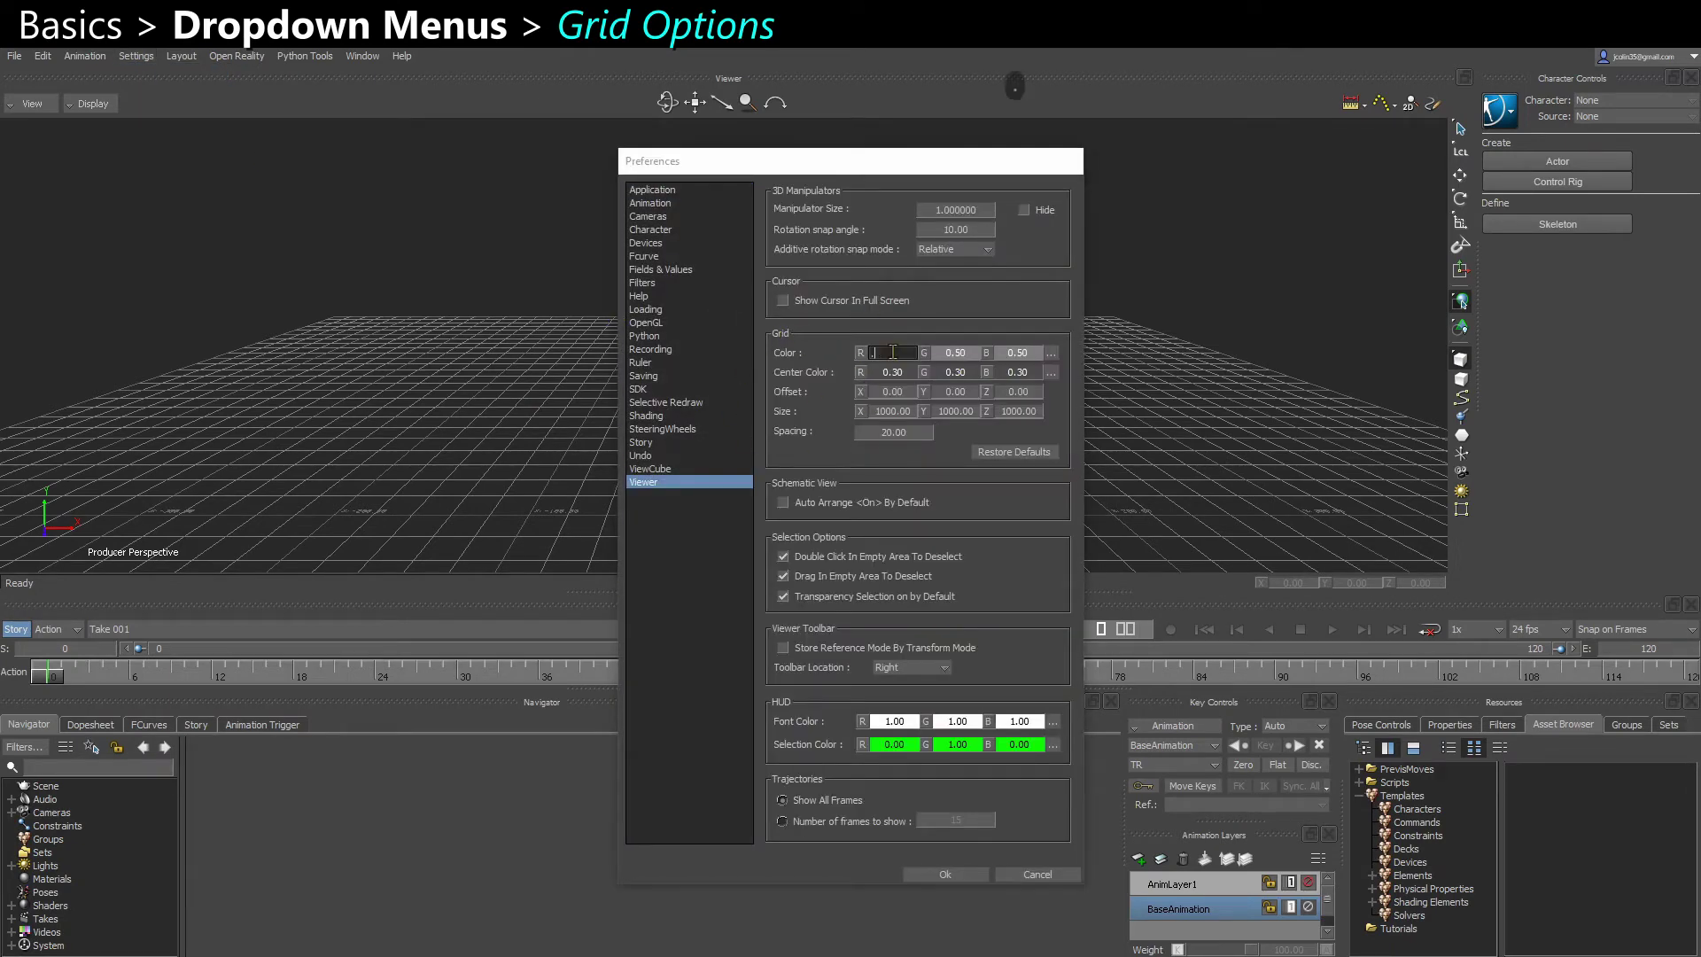
key(Tab)
text(.1)
key(Tab)
text(.1)
key(Return)
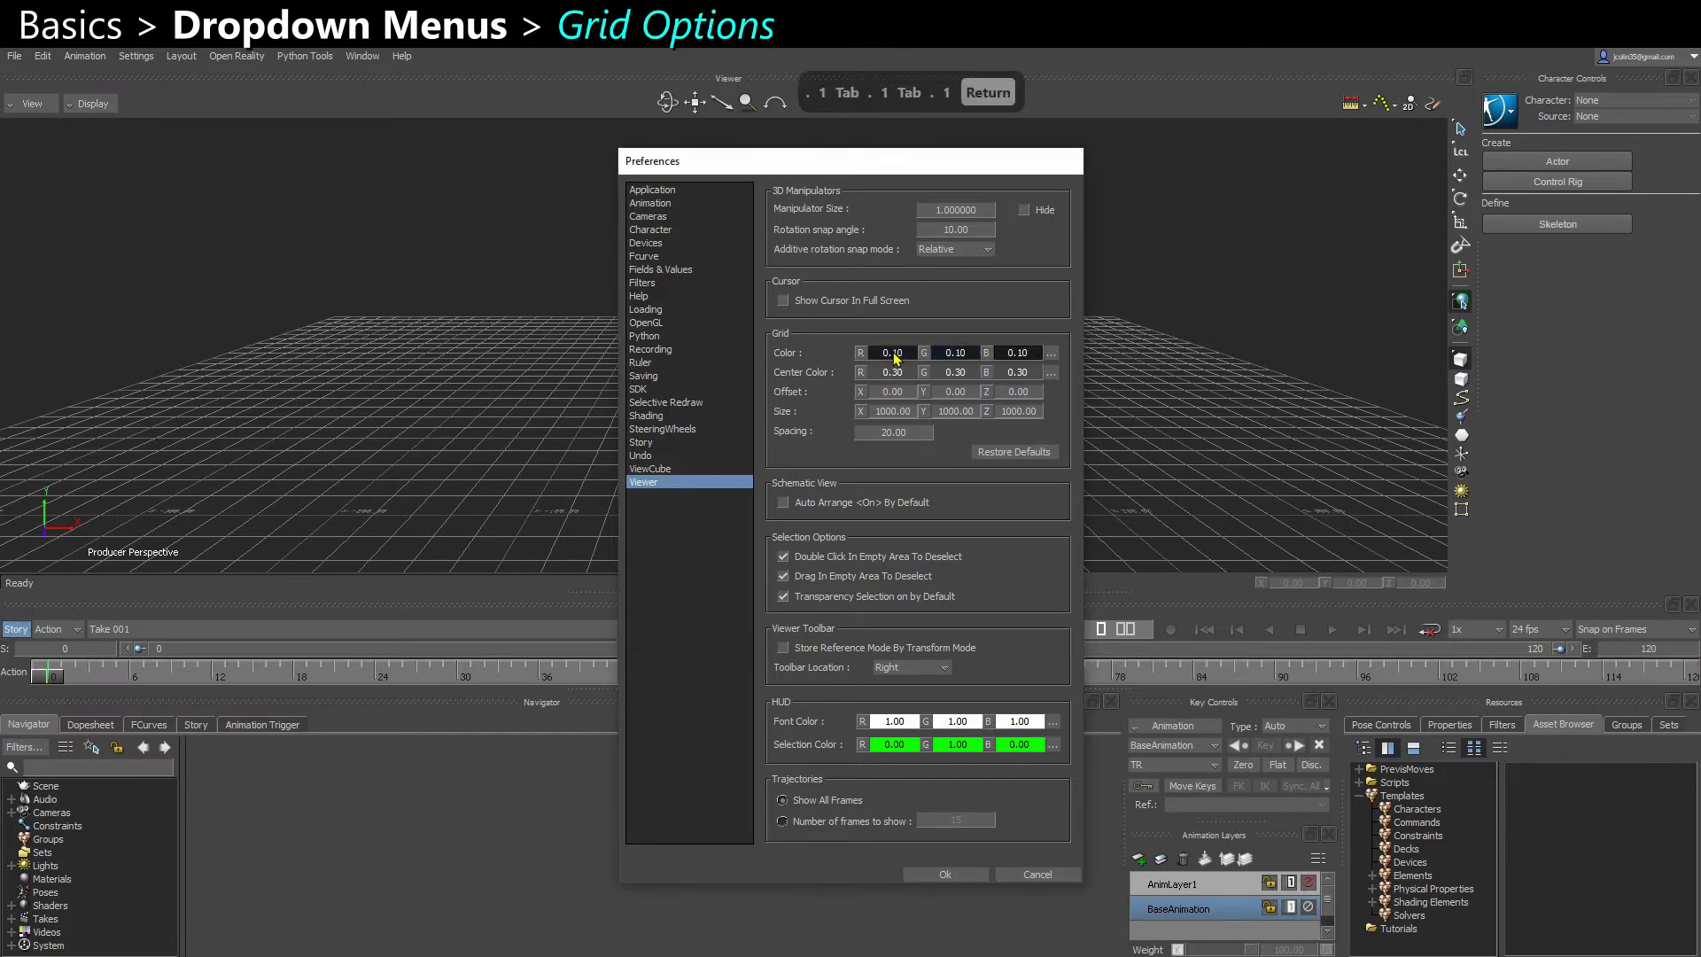
drag(906, 162, 1252, 109)
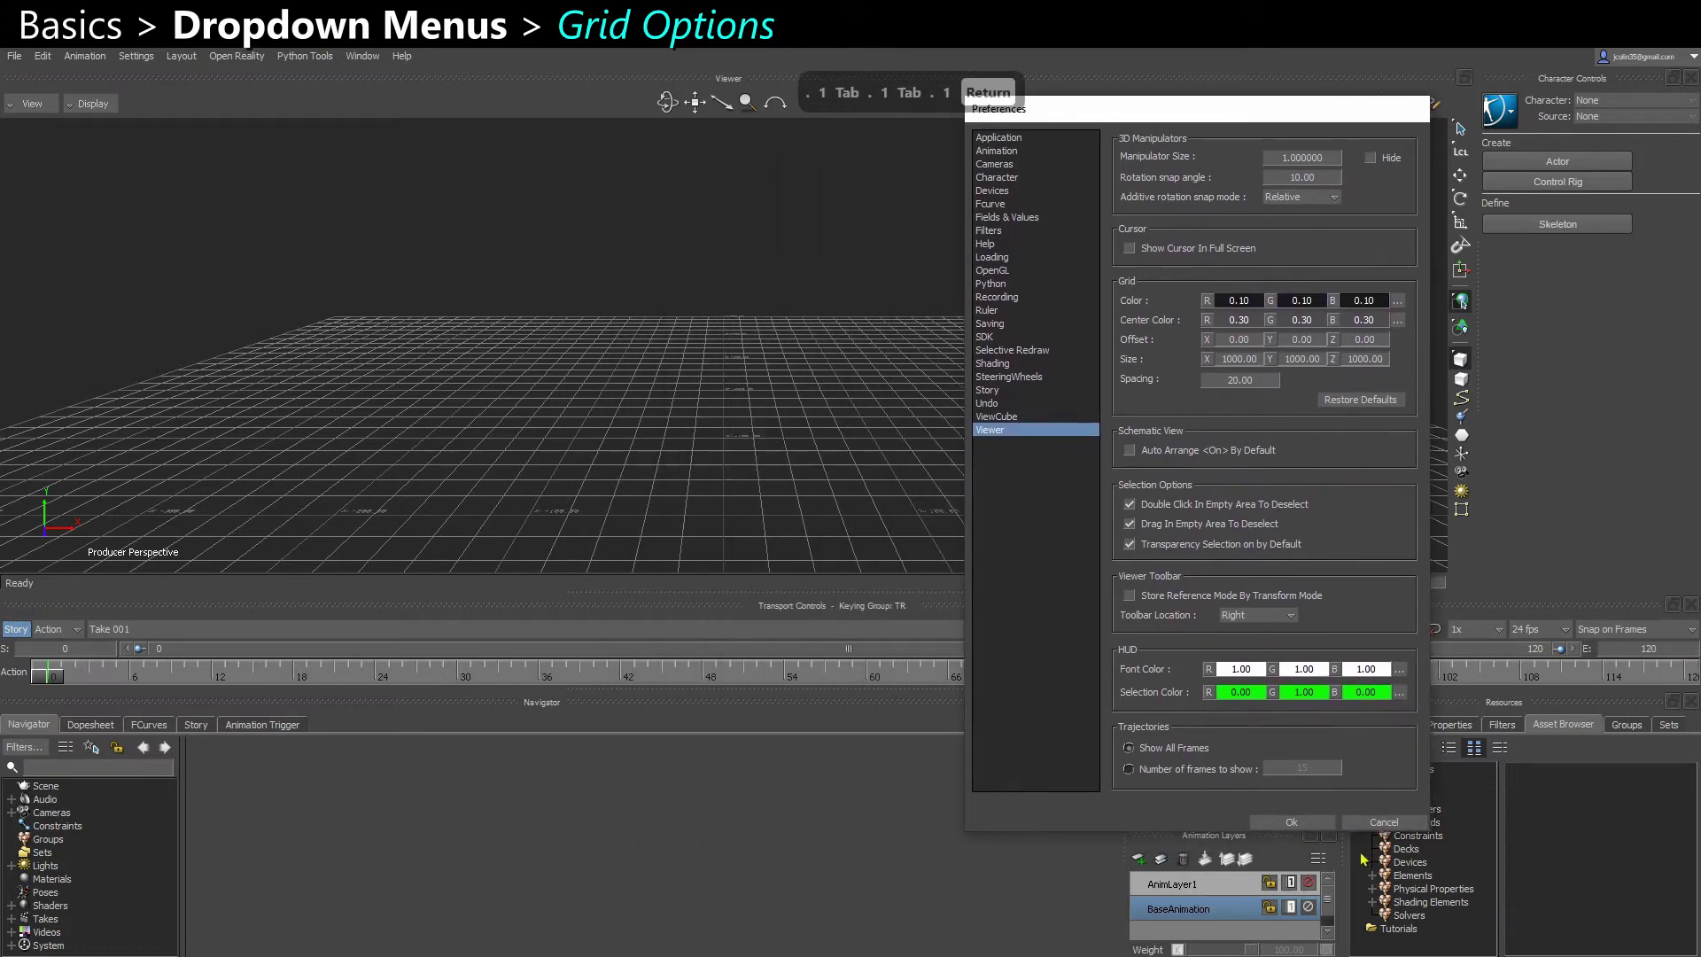
Set the grid Center Color red, green and blue values to 0.4.
click(1299, 824)
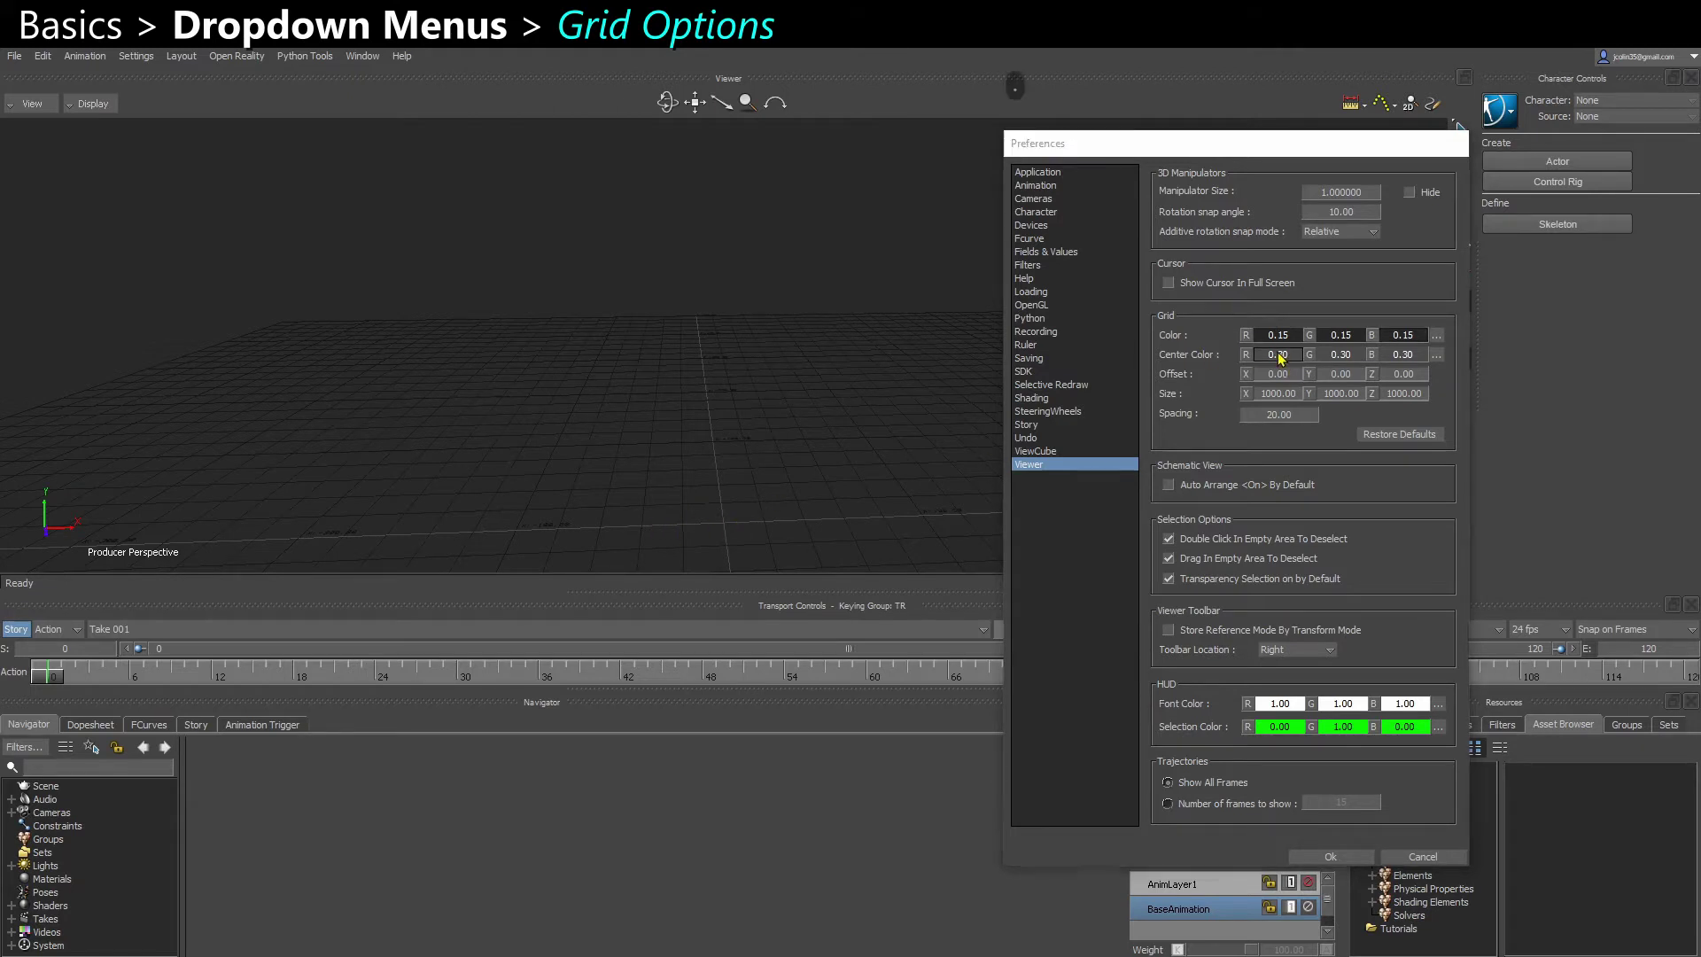
text(.4)
key(Tab)
text(.4)
key(Tab)
text(.4)
key(Return)
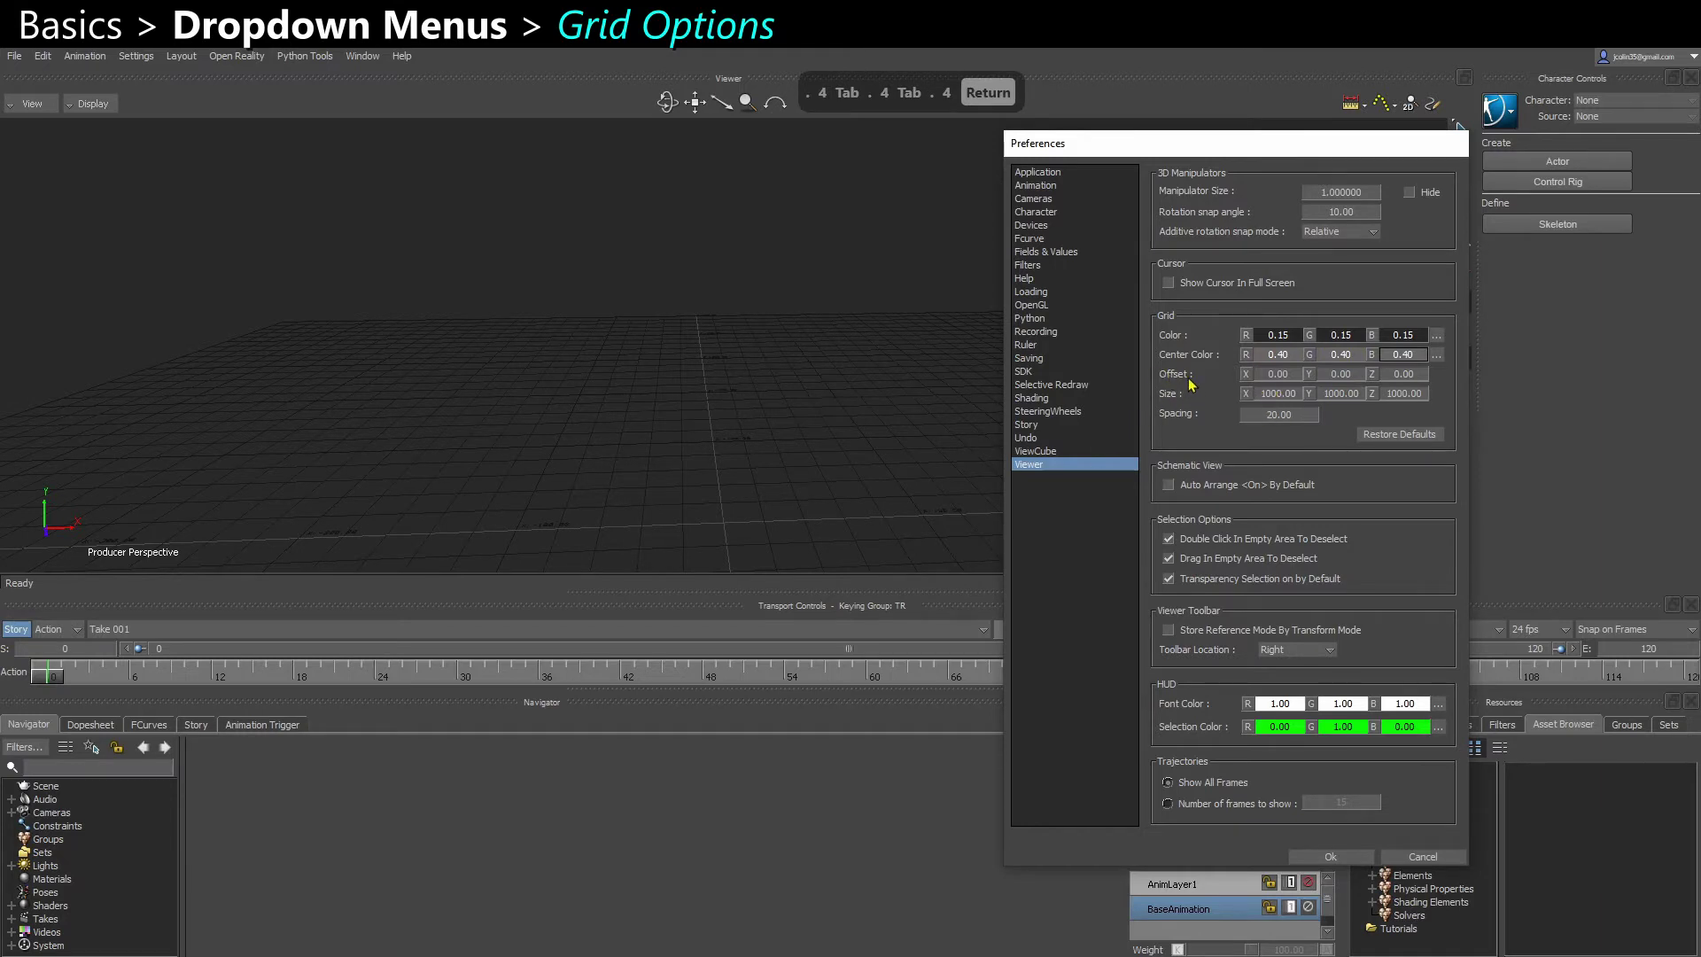
Set the grid size to 50000 on X, Y and Z and the spacing to 50.
click(1276, 396)
text(50)
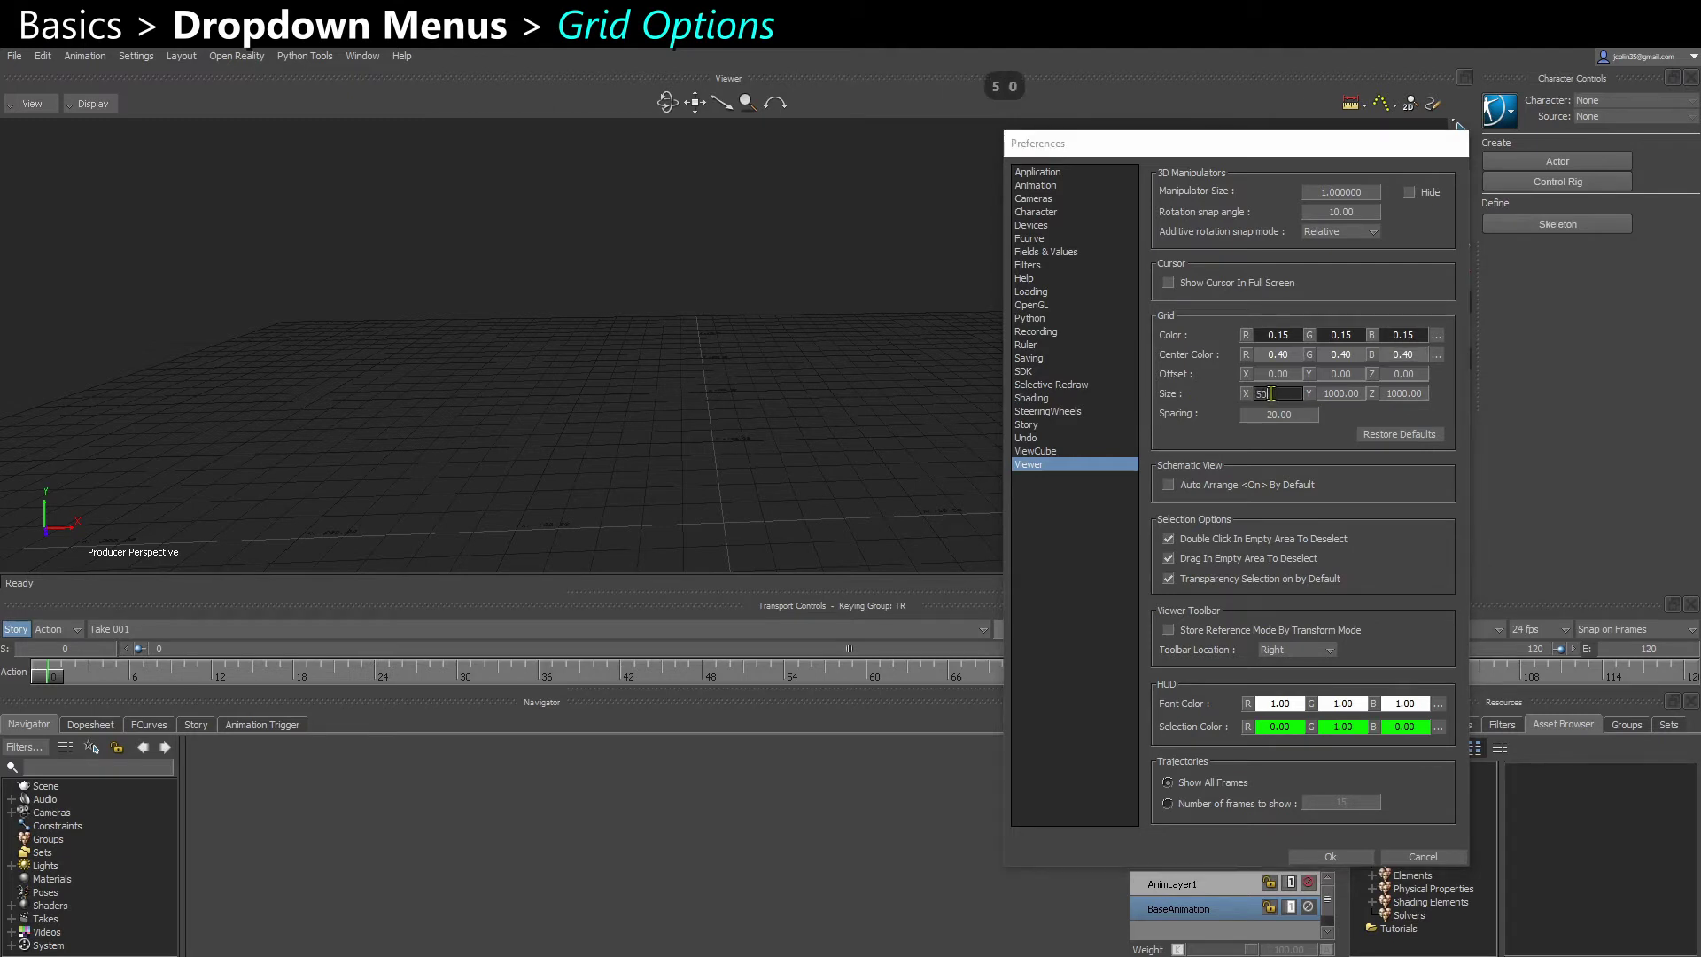
text(000)
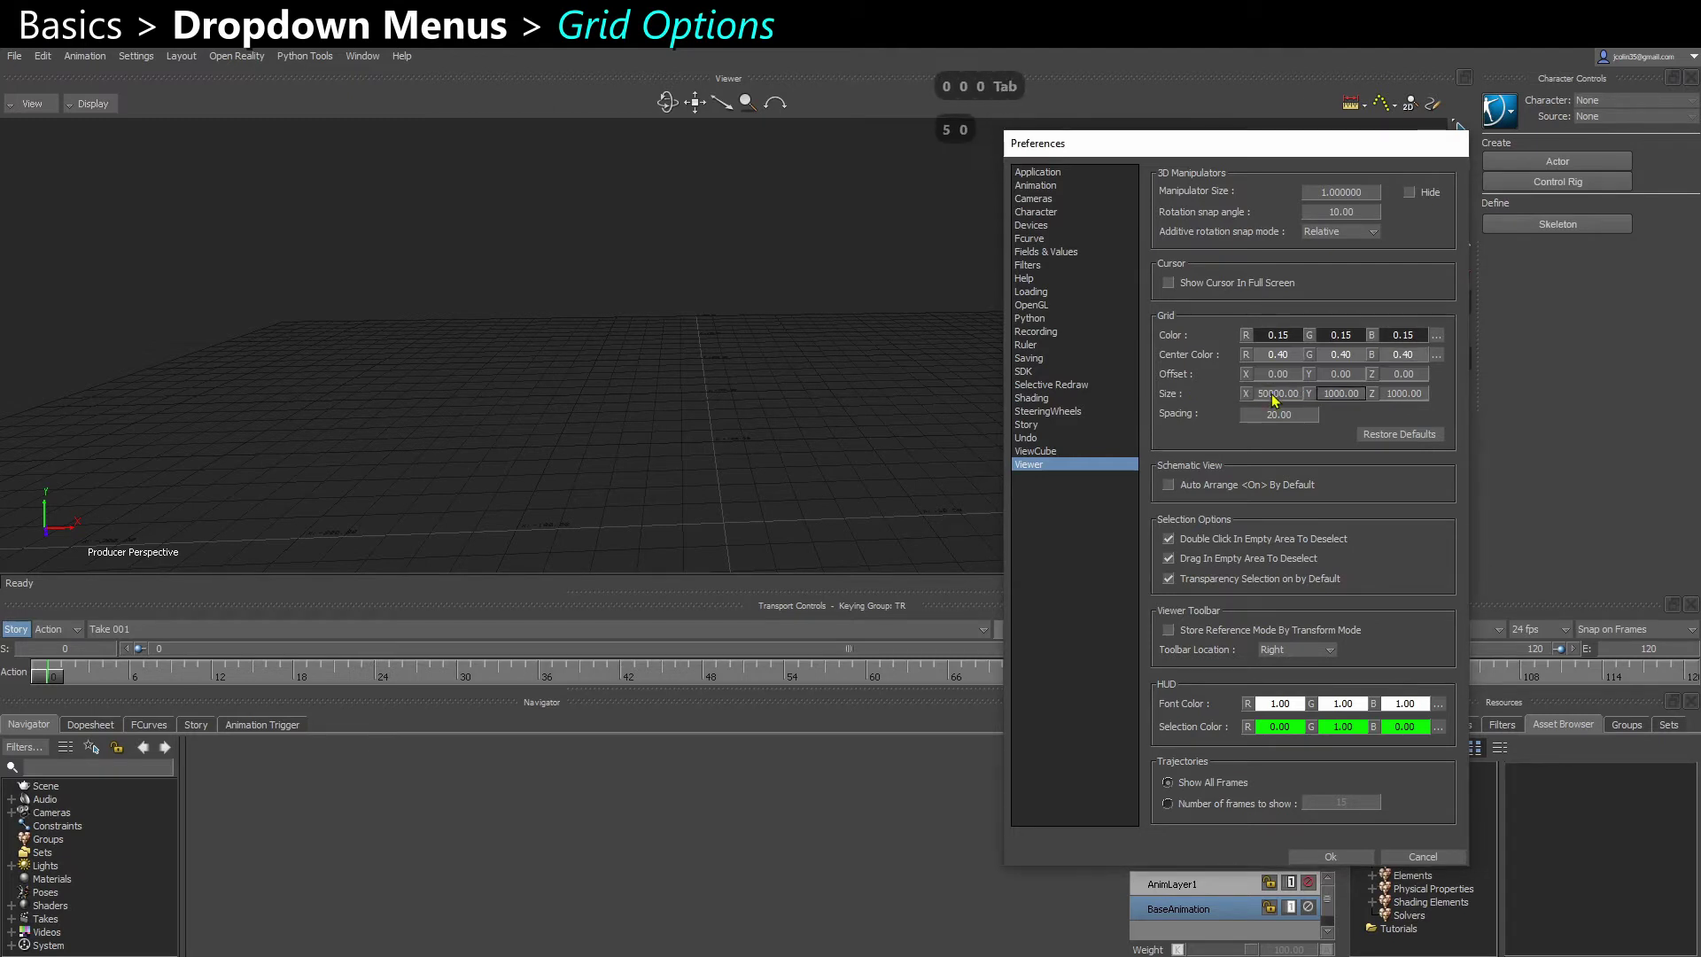
key(Tab)
text(5000)
key(Tab)
text(50000)
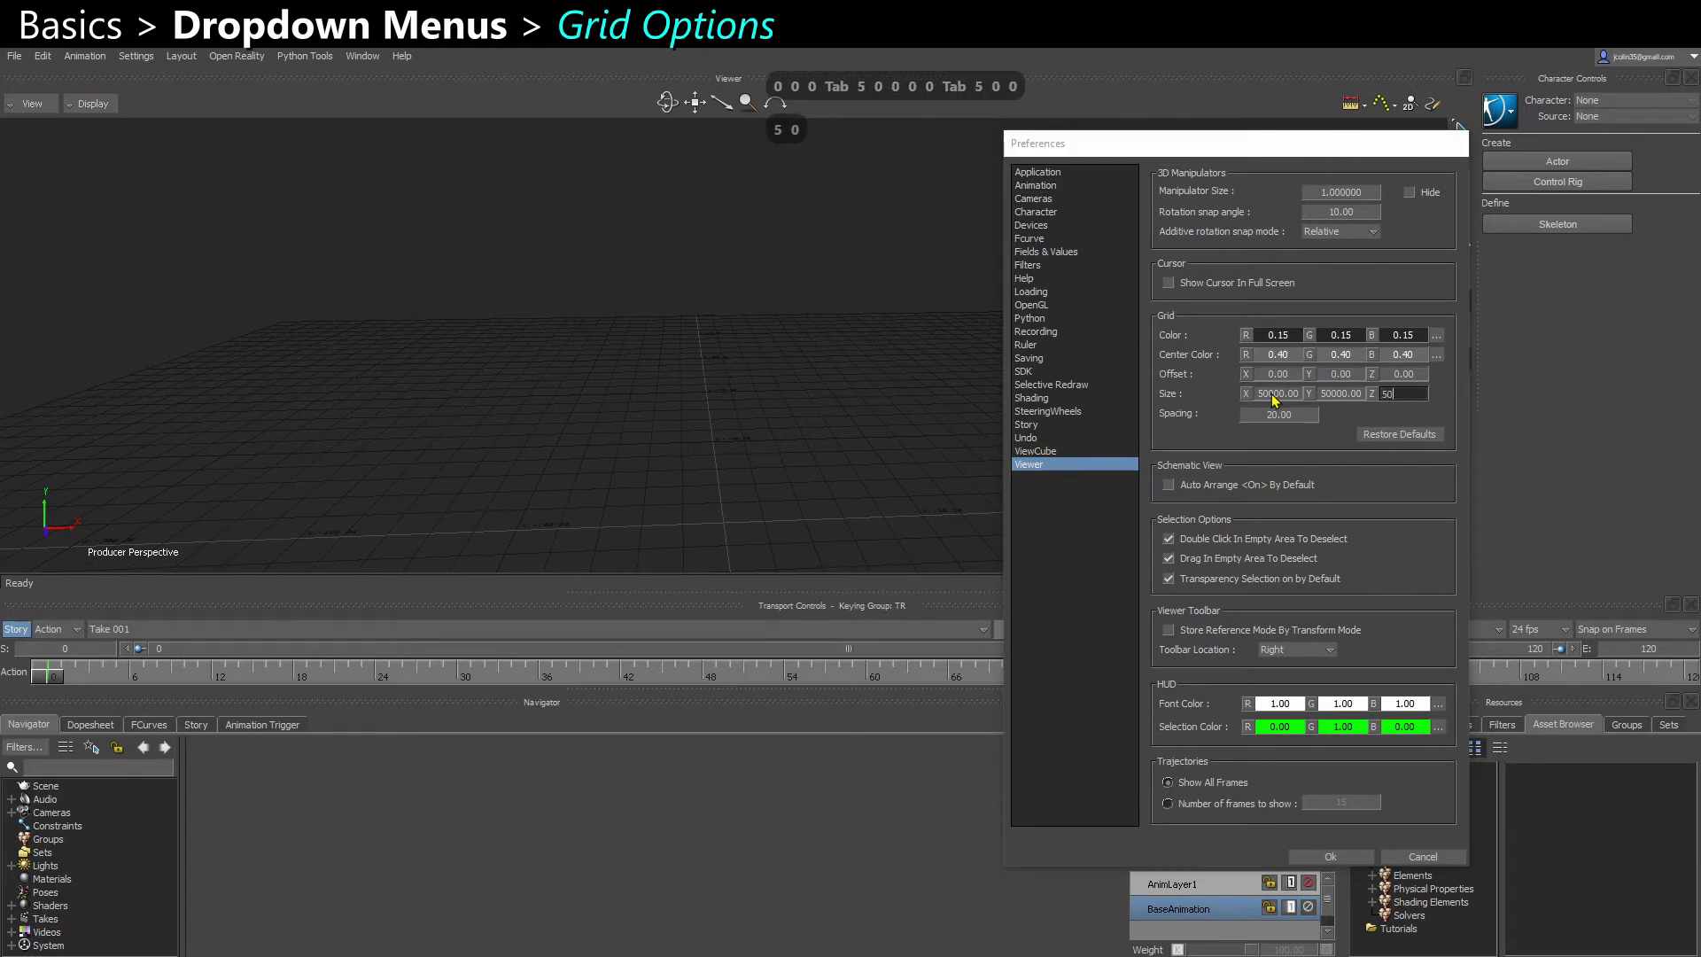
click(1286, 414)
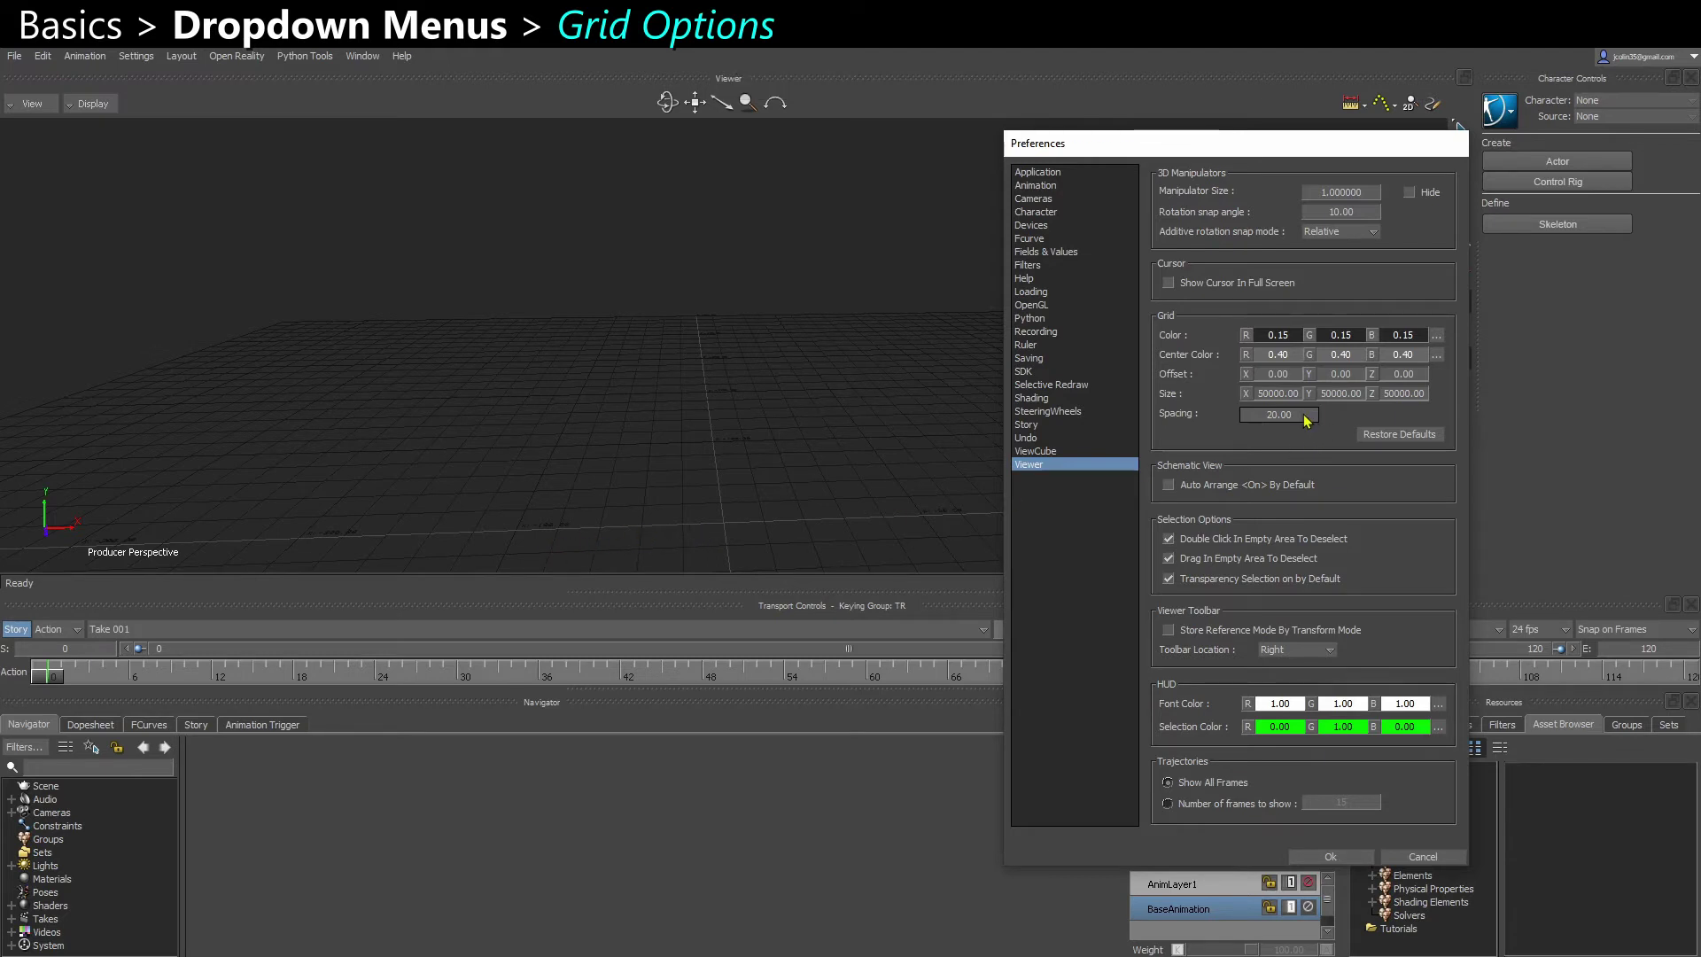
double_click(1303, 415)
text(50)
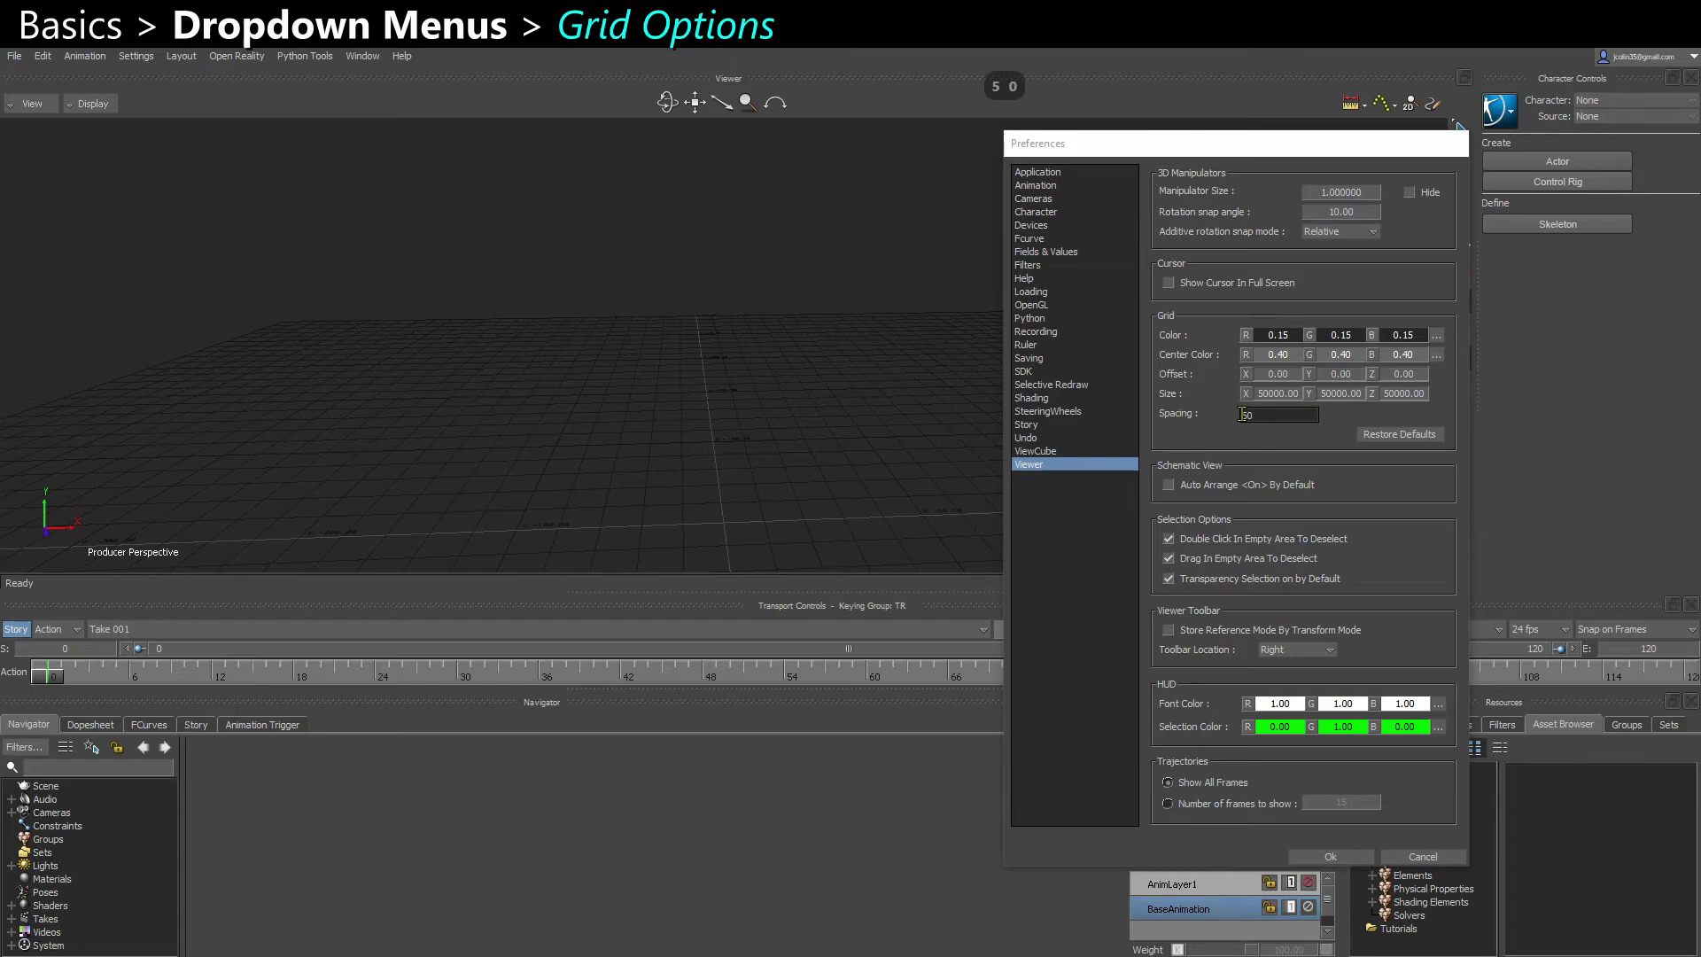
key(Return)
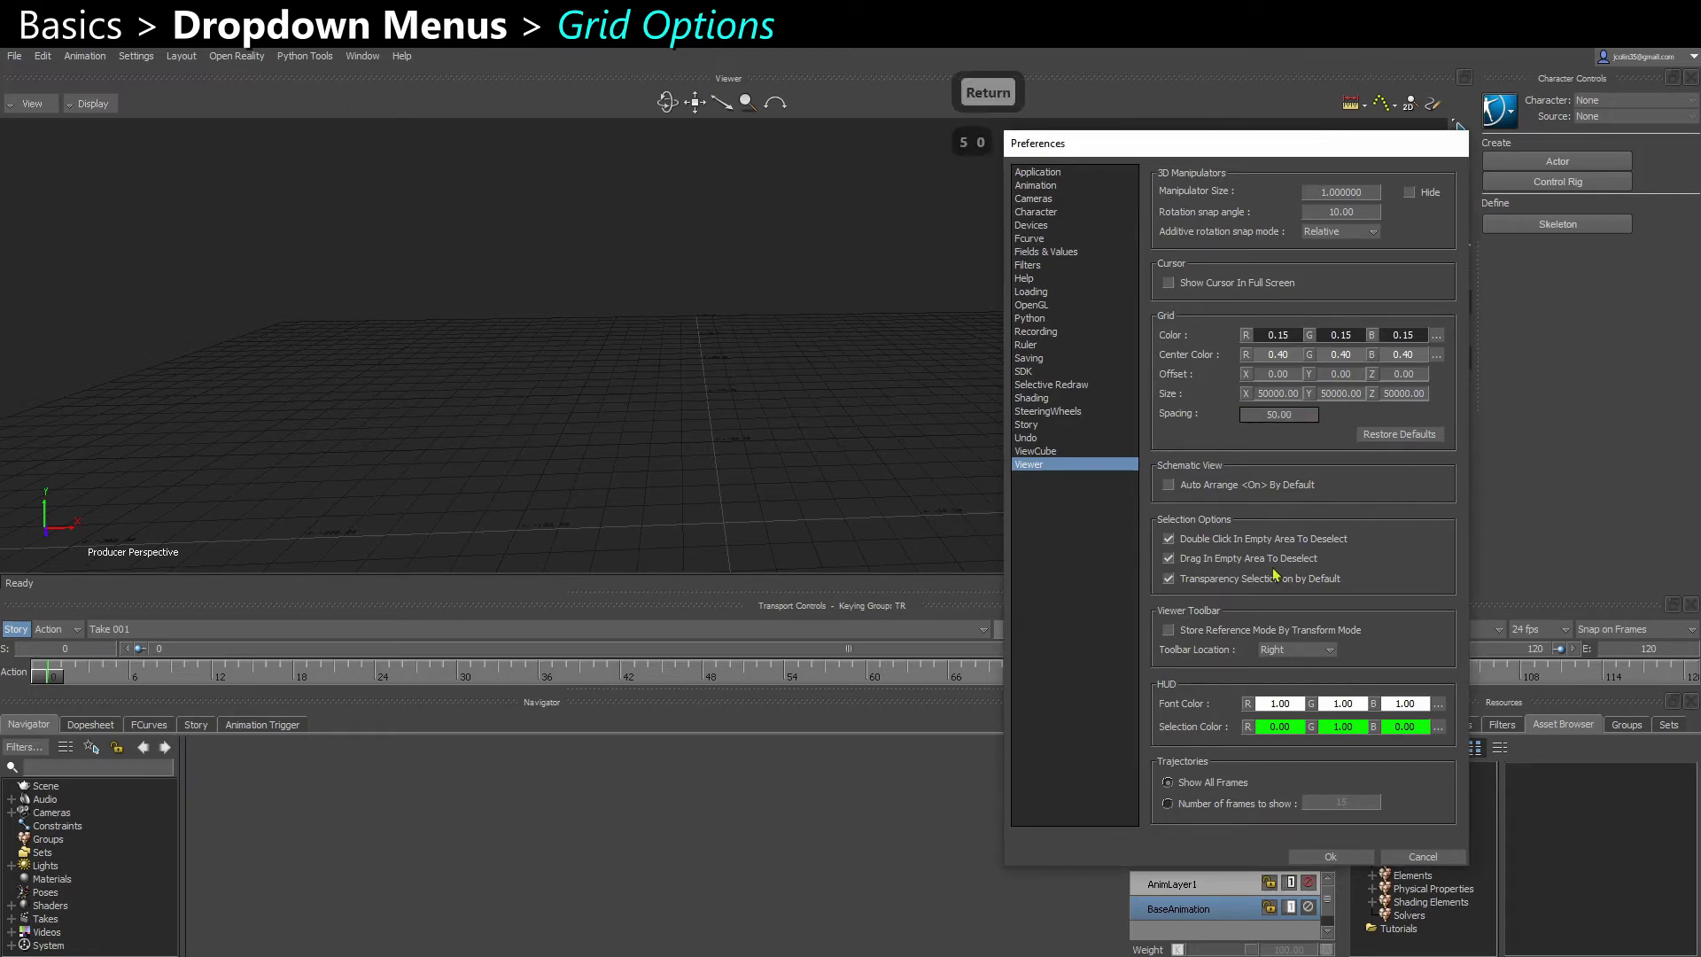
Apply the grid preferences, confirm the update, and inspect the grid from the front camera.
click(1328, 857)
click(856, 574)
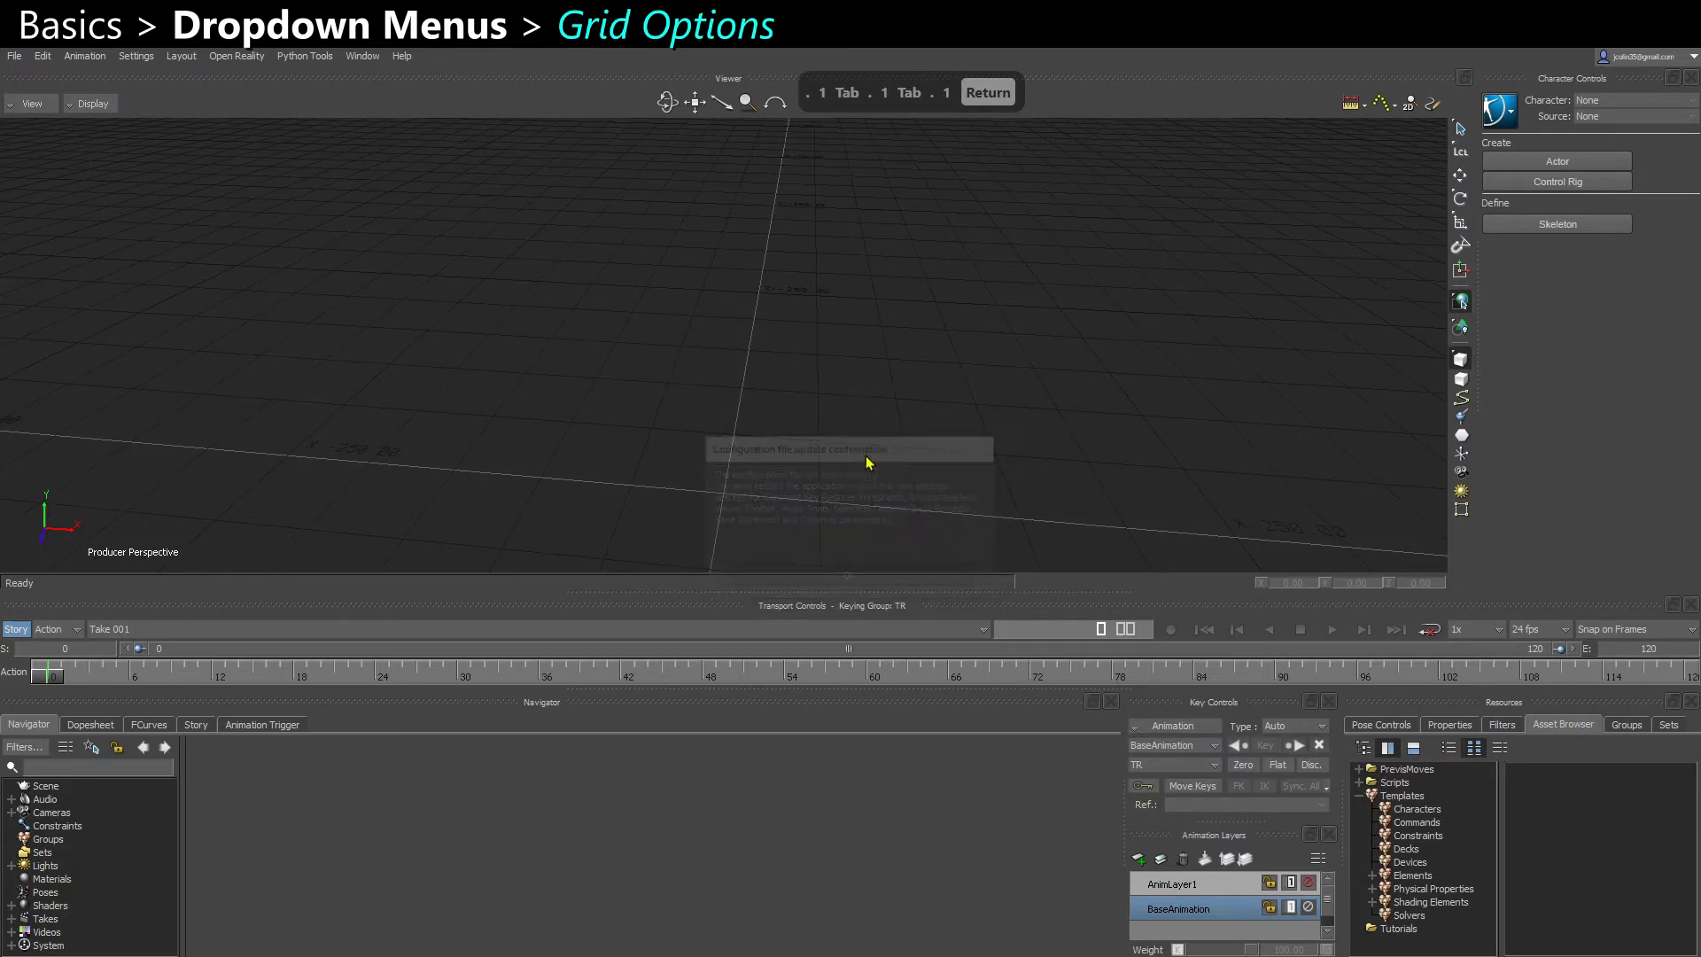
ctrl+shift+drag(872, 425, 698, 383)
key(ctrl+f)
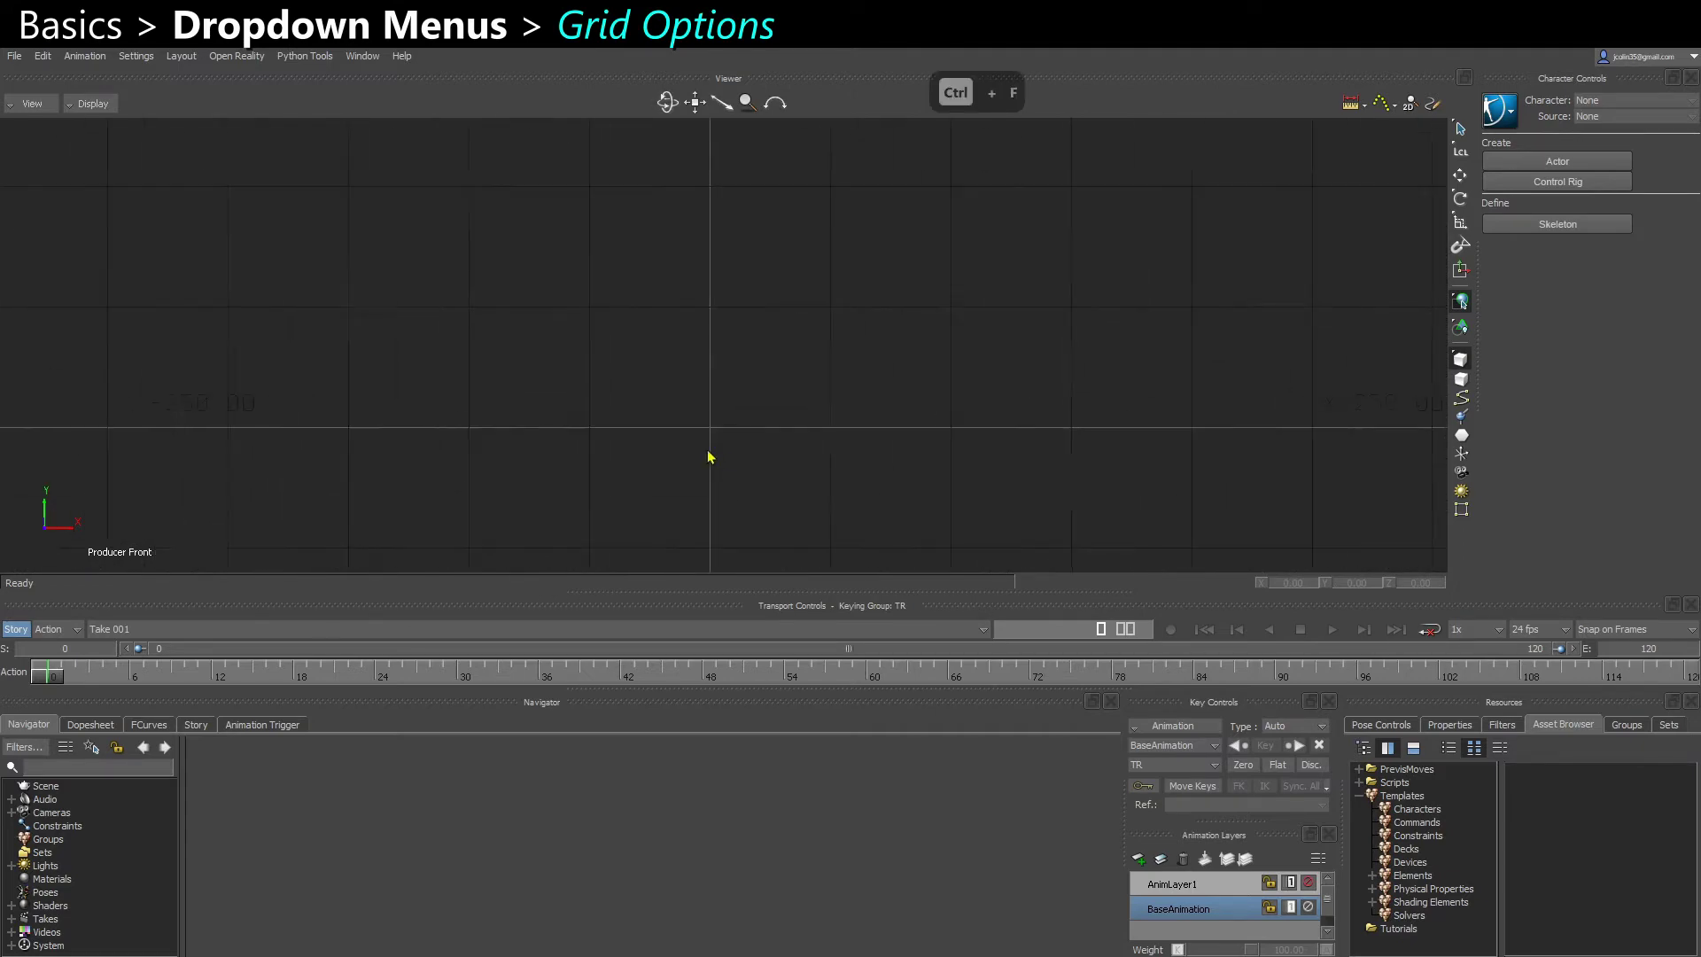
scroll(709, 456, down, 3)
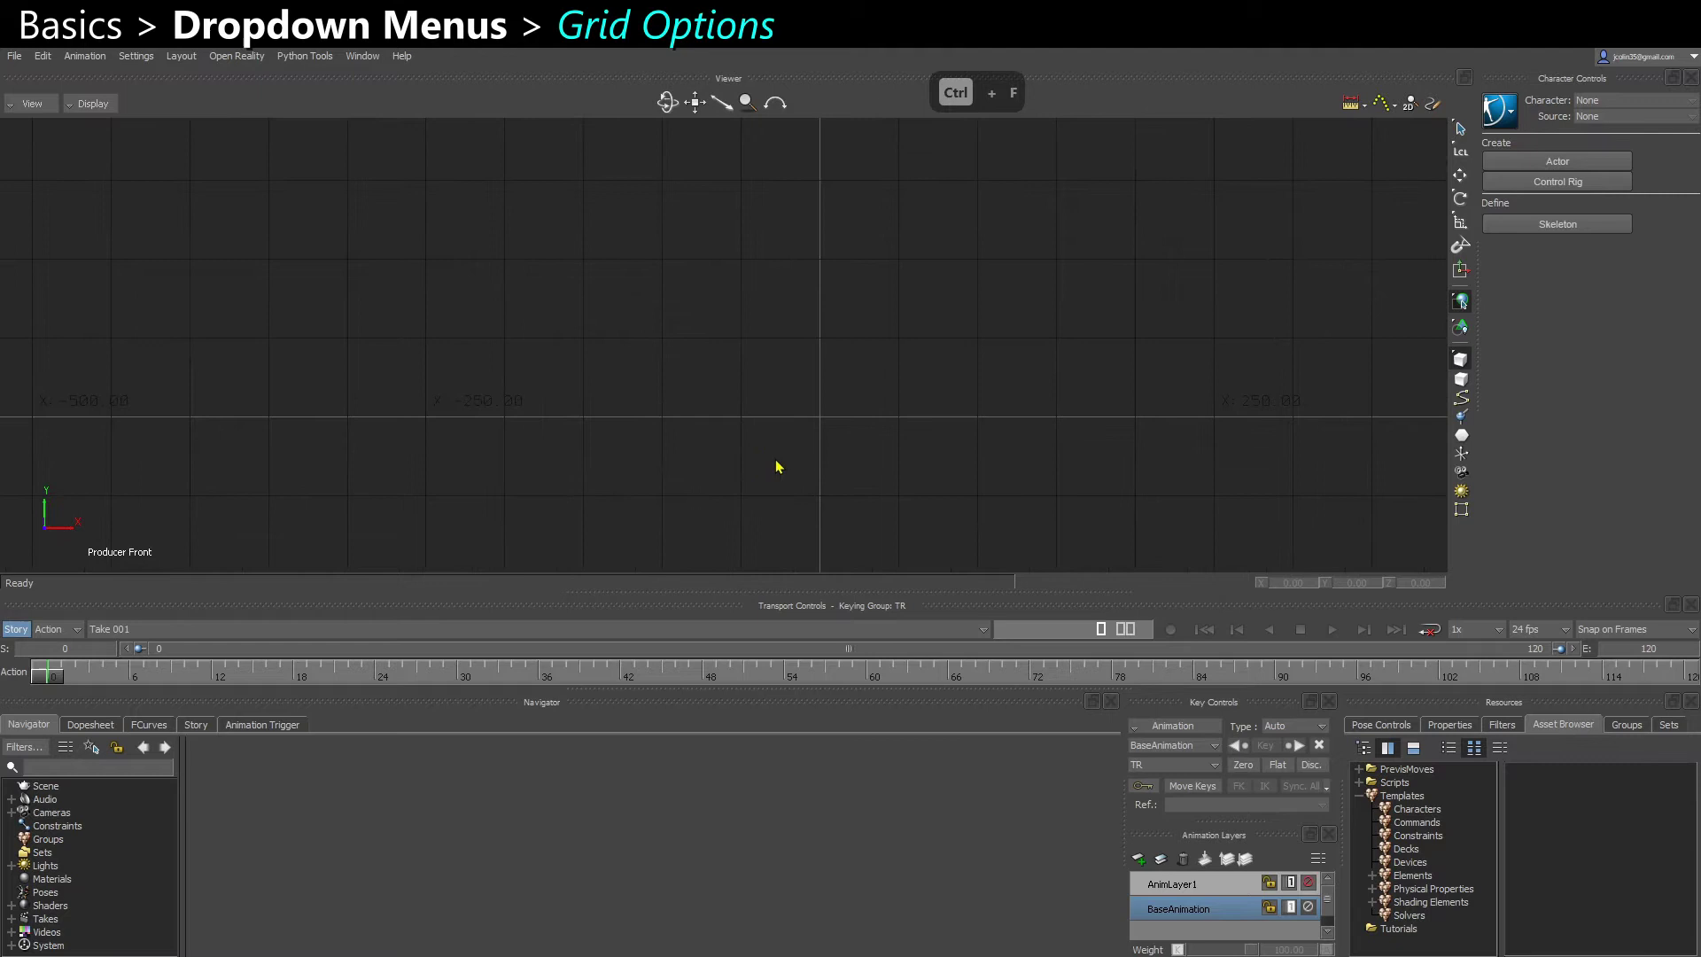
scroll(814, 422, up, 1)
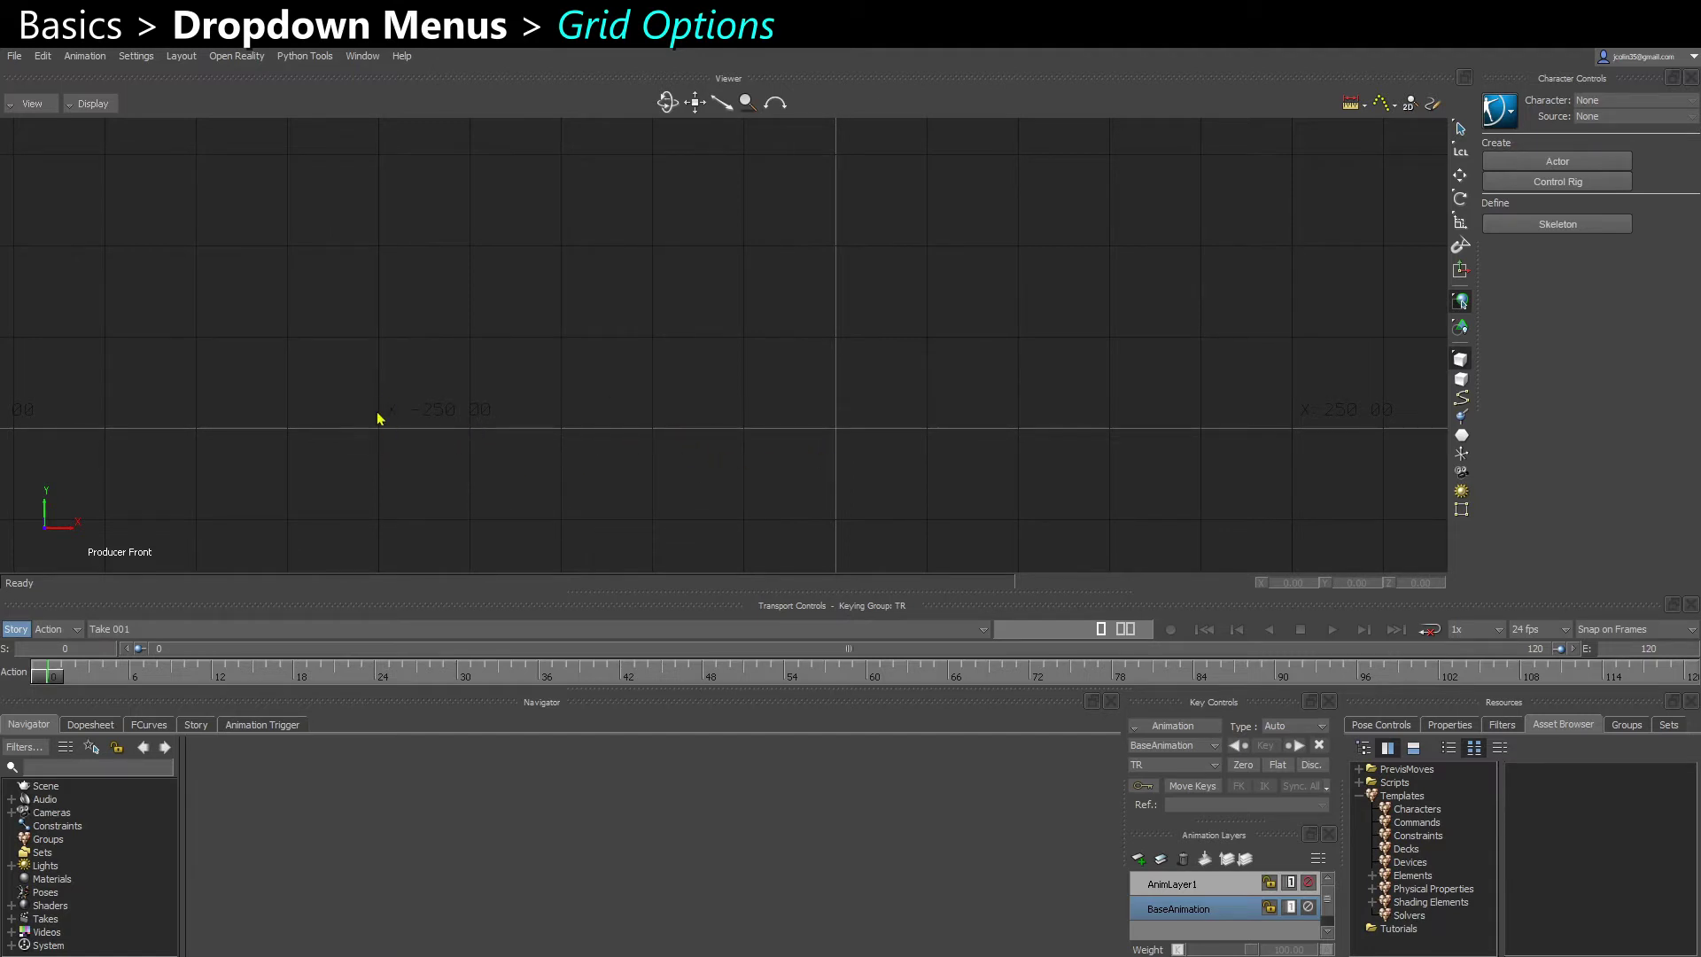
scroll(503, 454, down, 3)
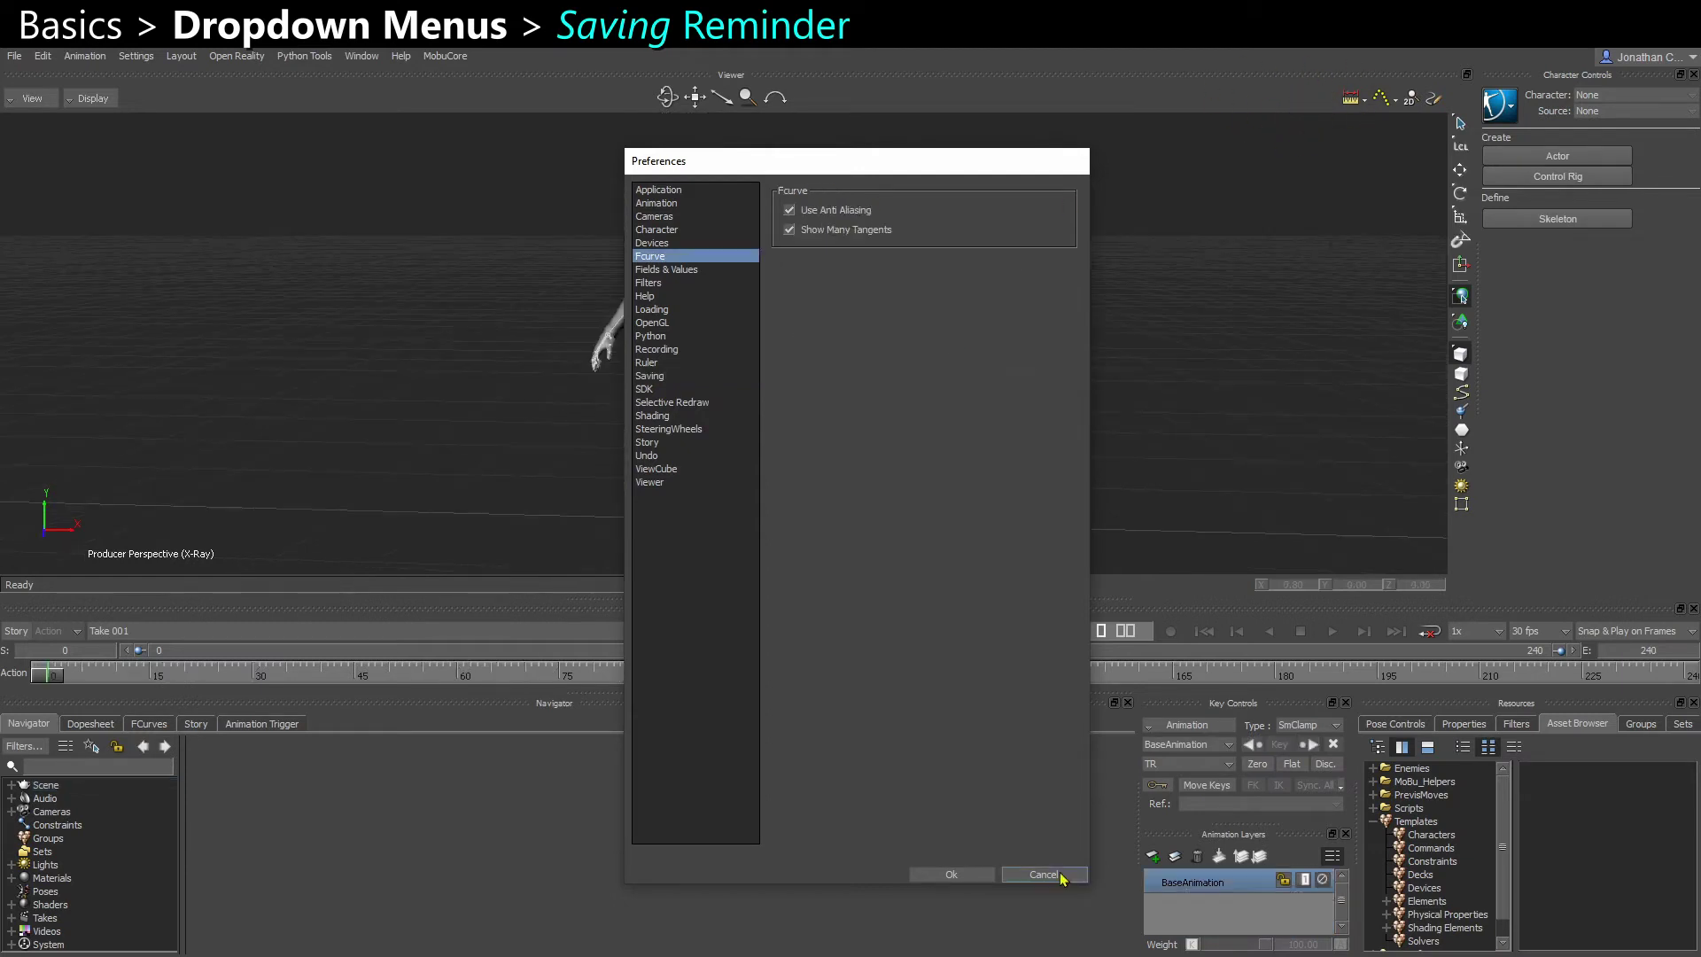
Cancel the Preferences dialog so no further settings change.
click(1045, 874)
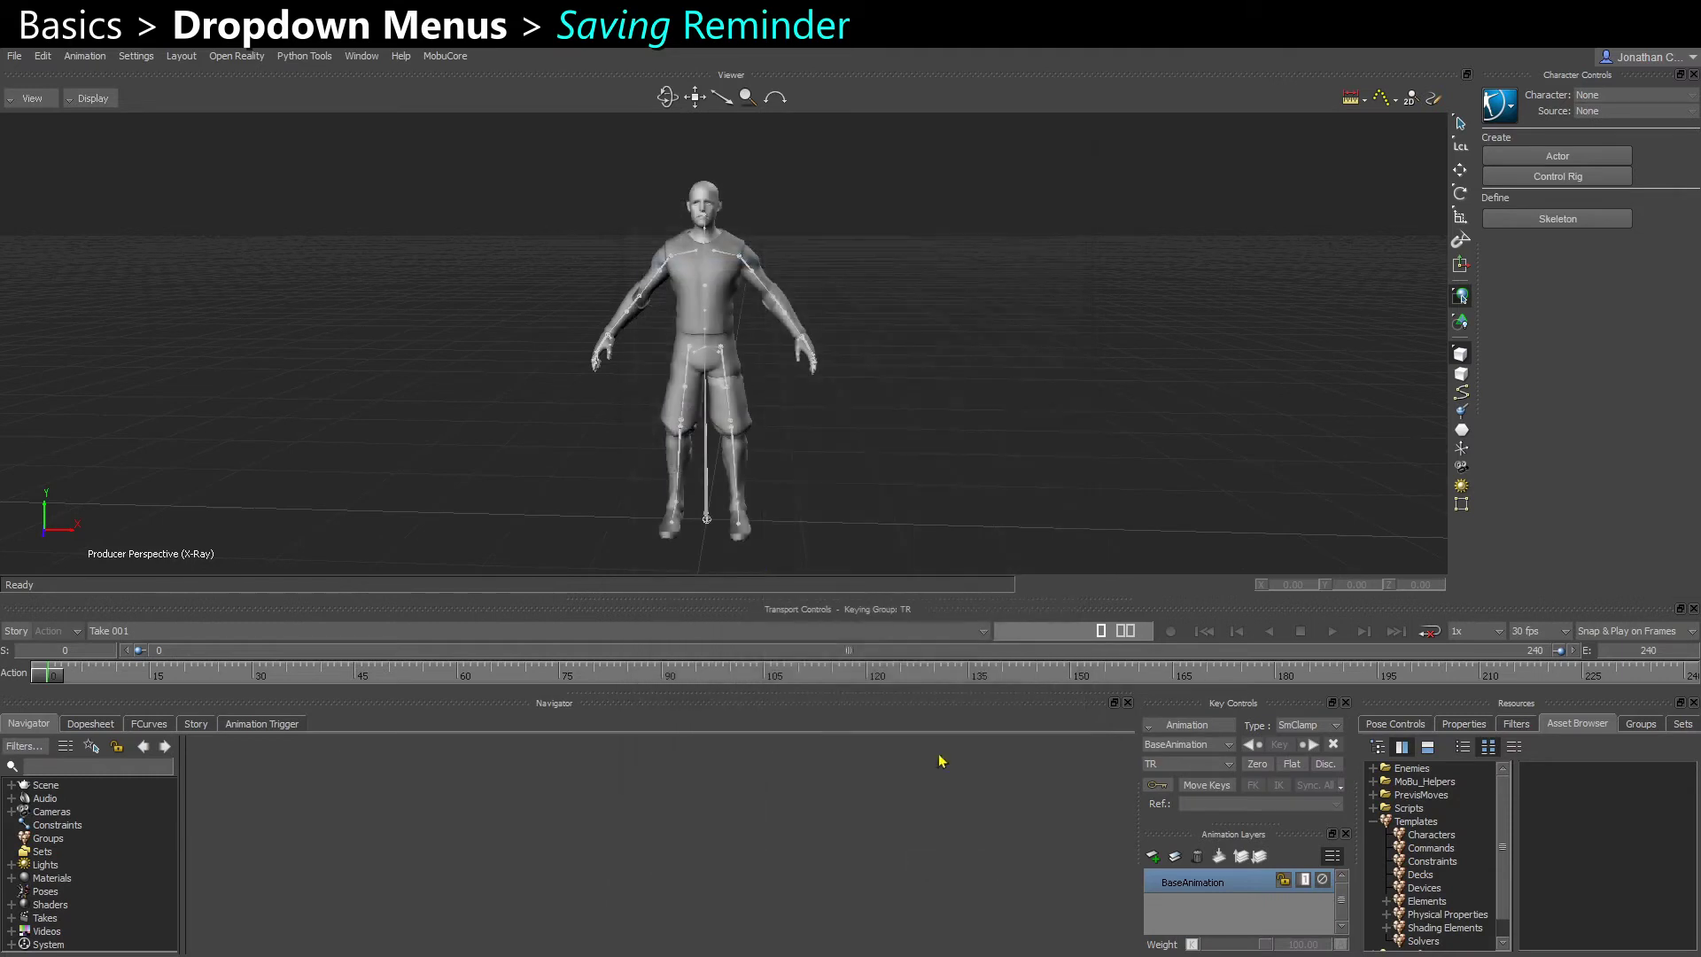
Open Settings > Interaction Mode, review the available schemes, and keep Maya selected.
click(135, 57)
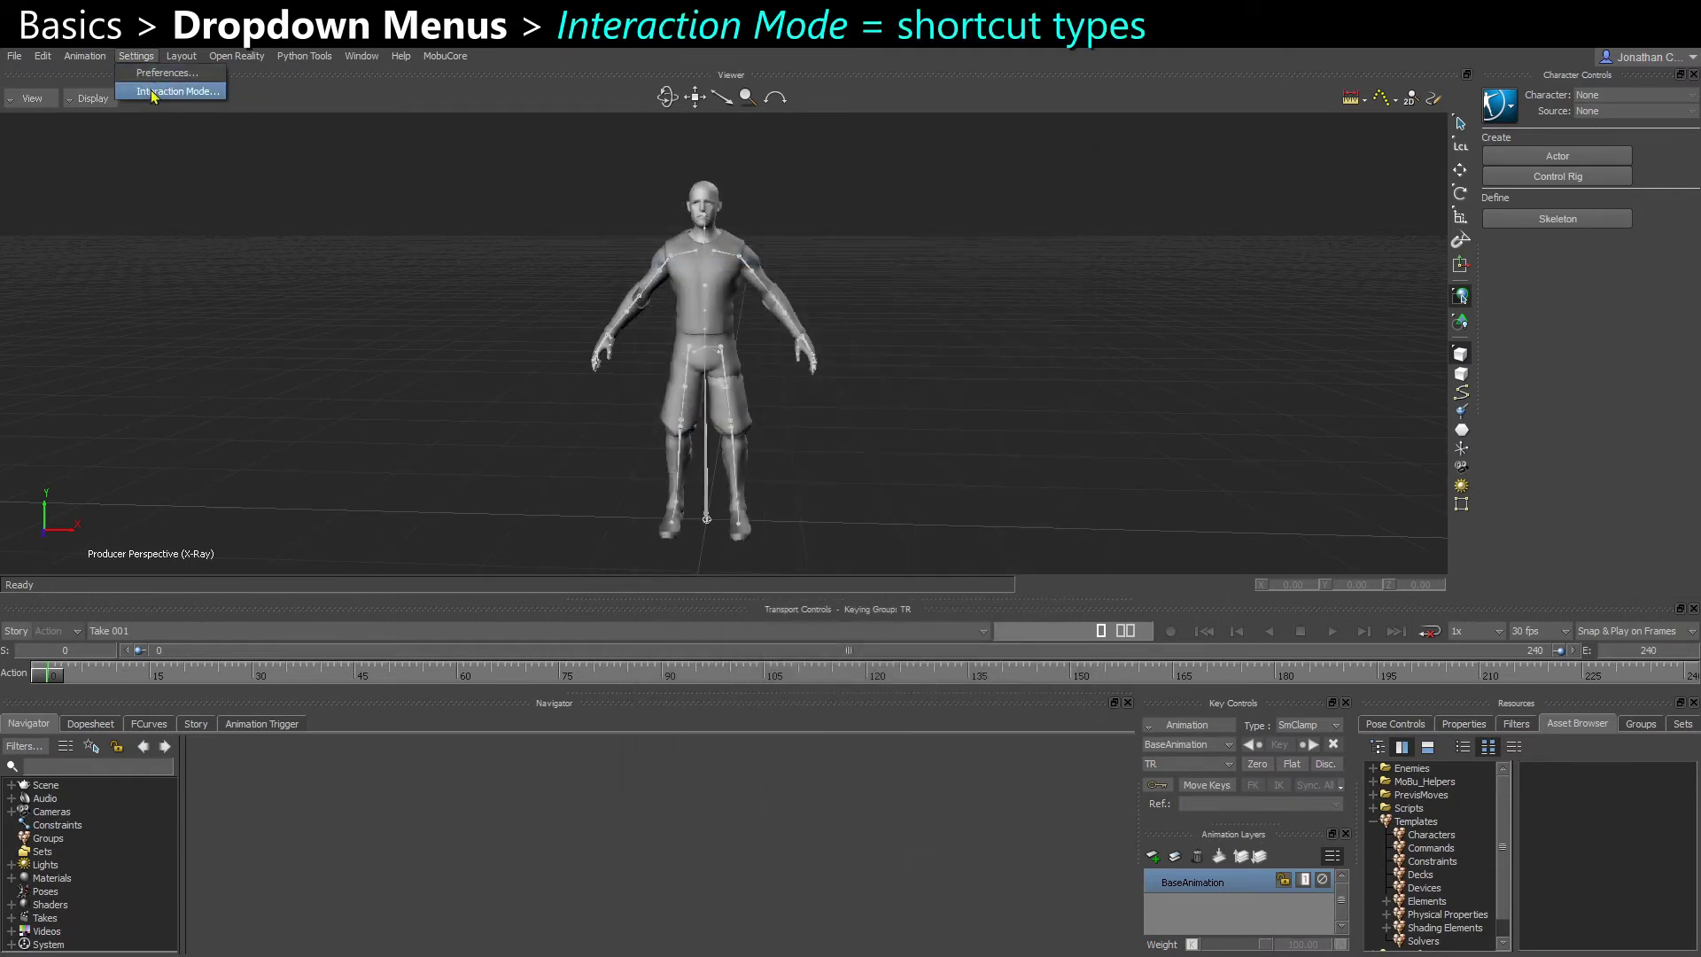
click(152, 92)
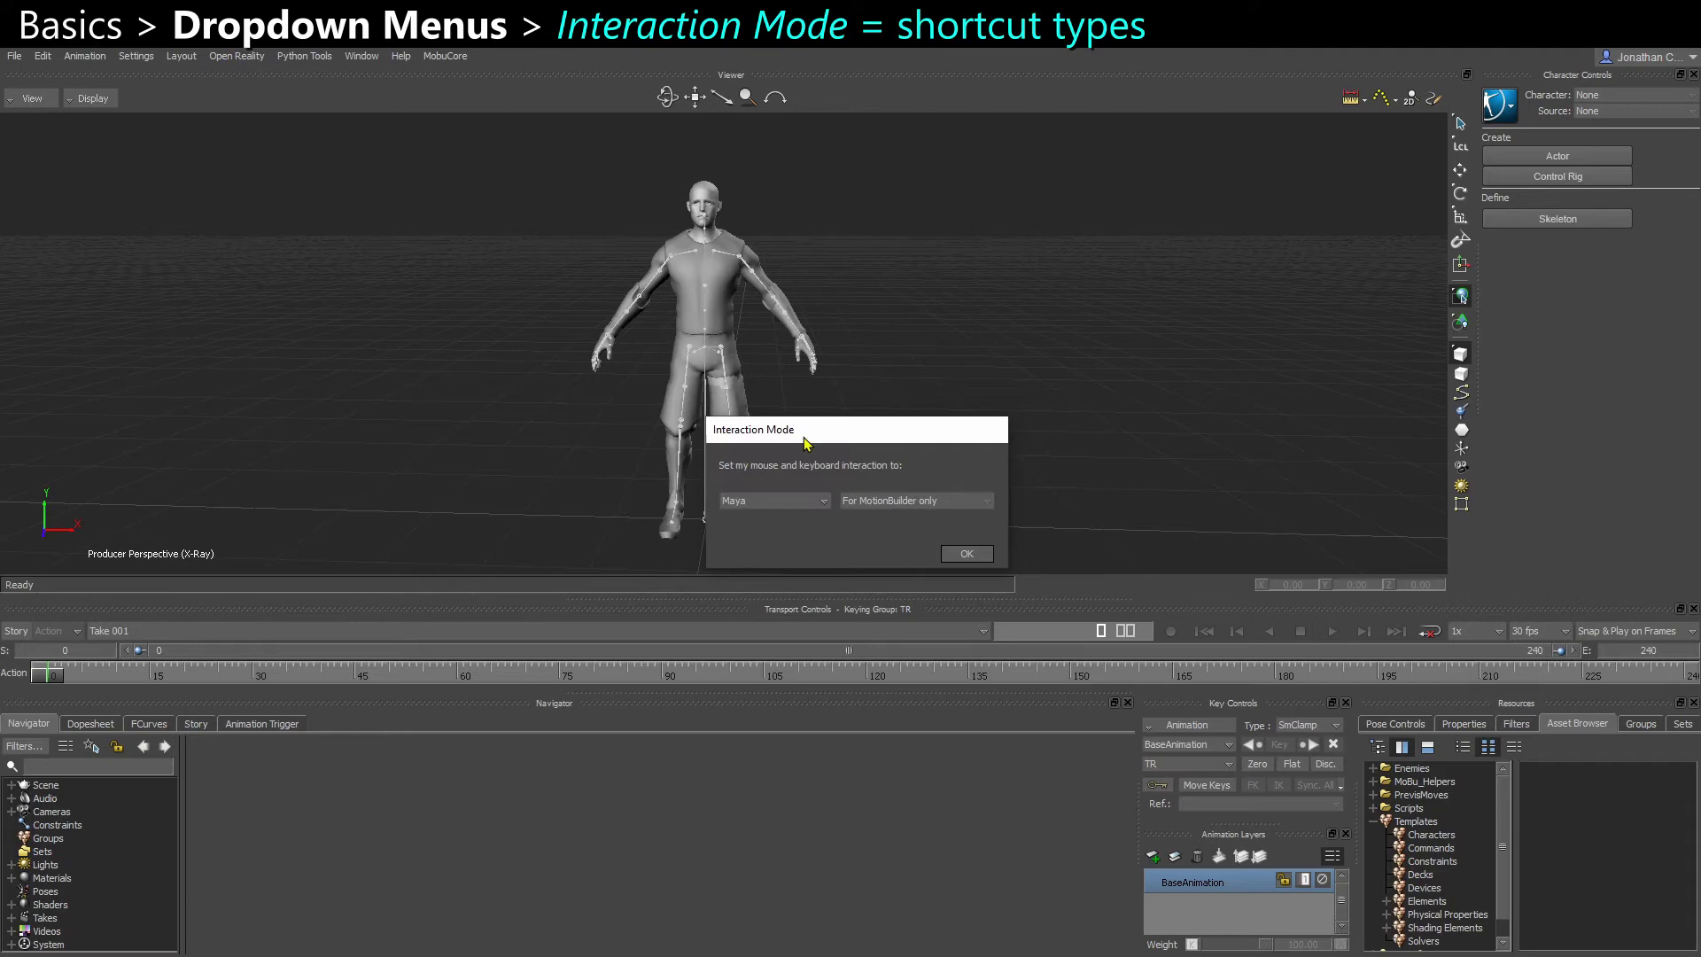
drag(806, 443, 994, 319)
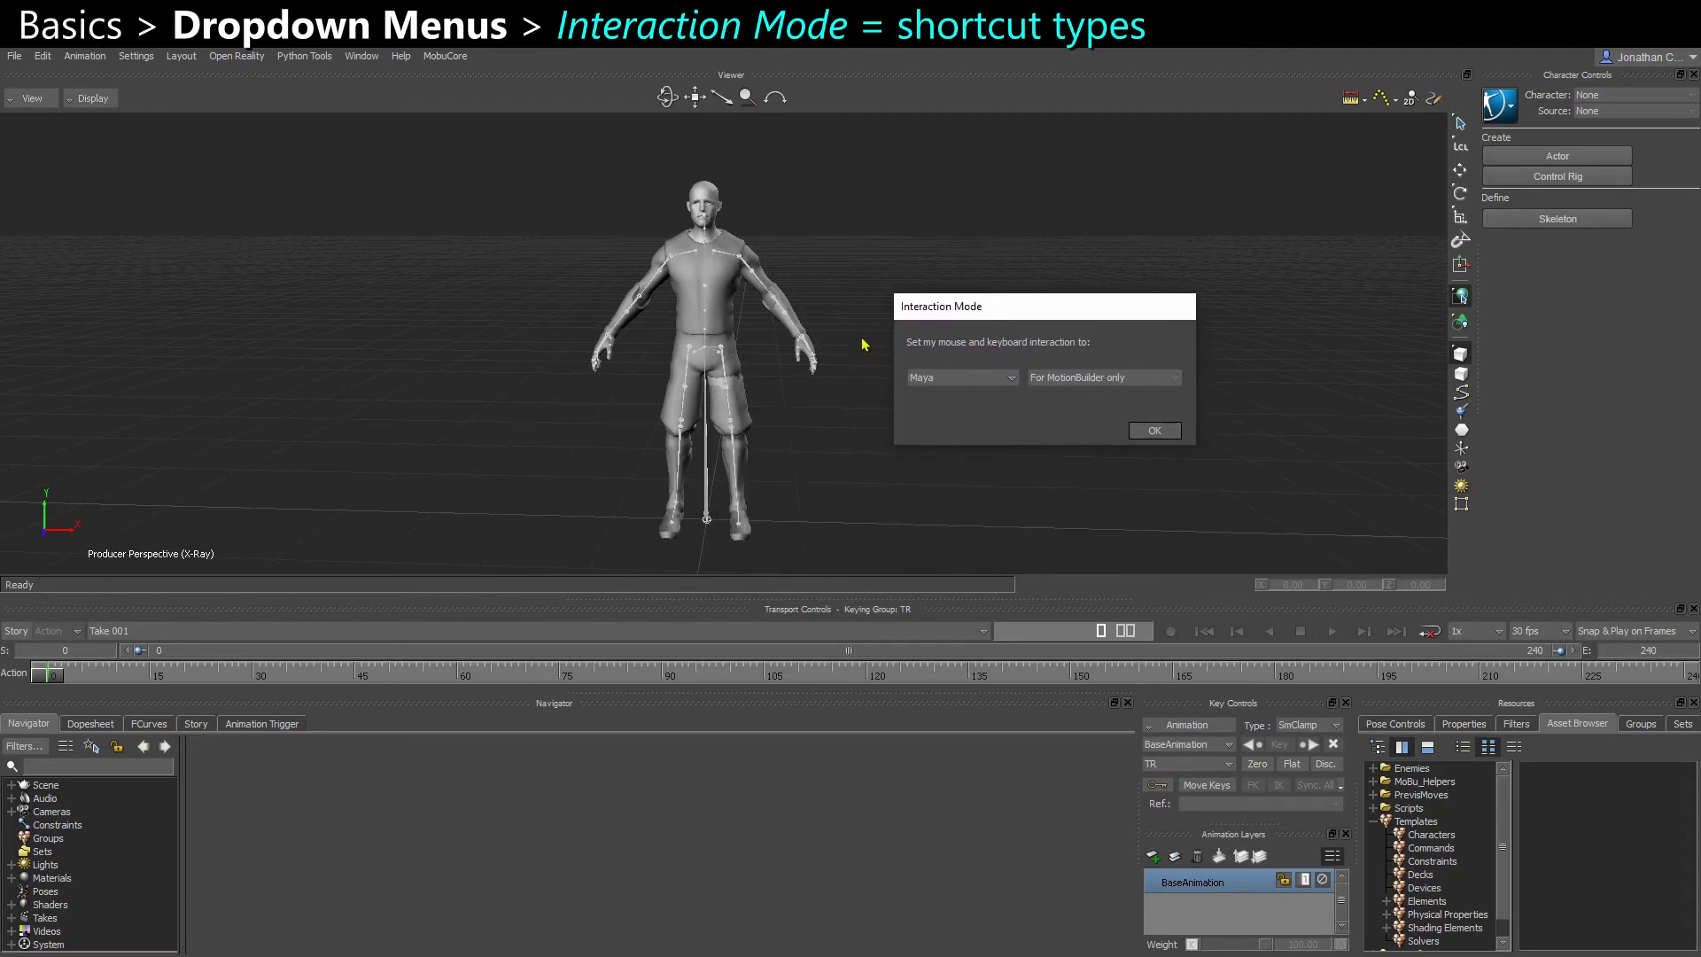
click(965, 381)
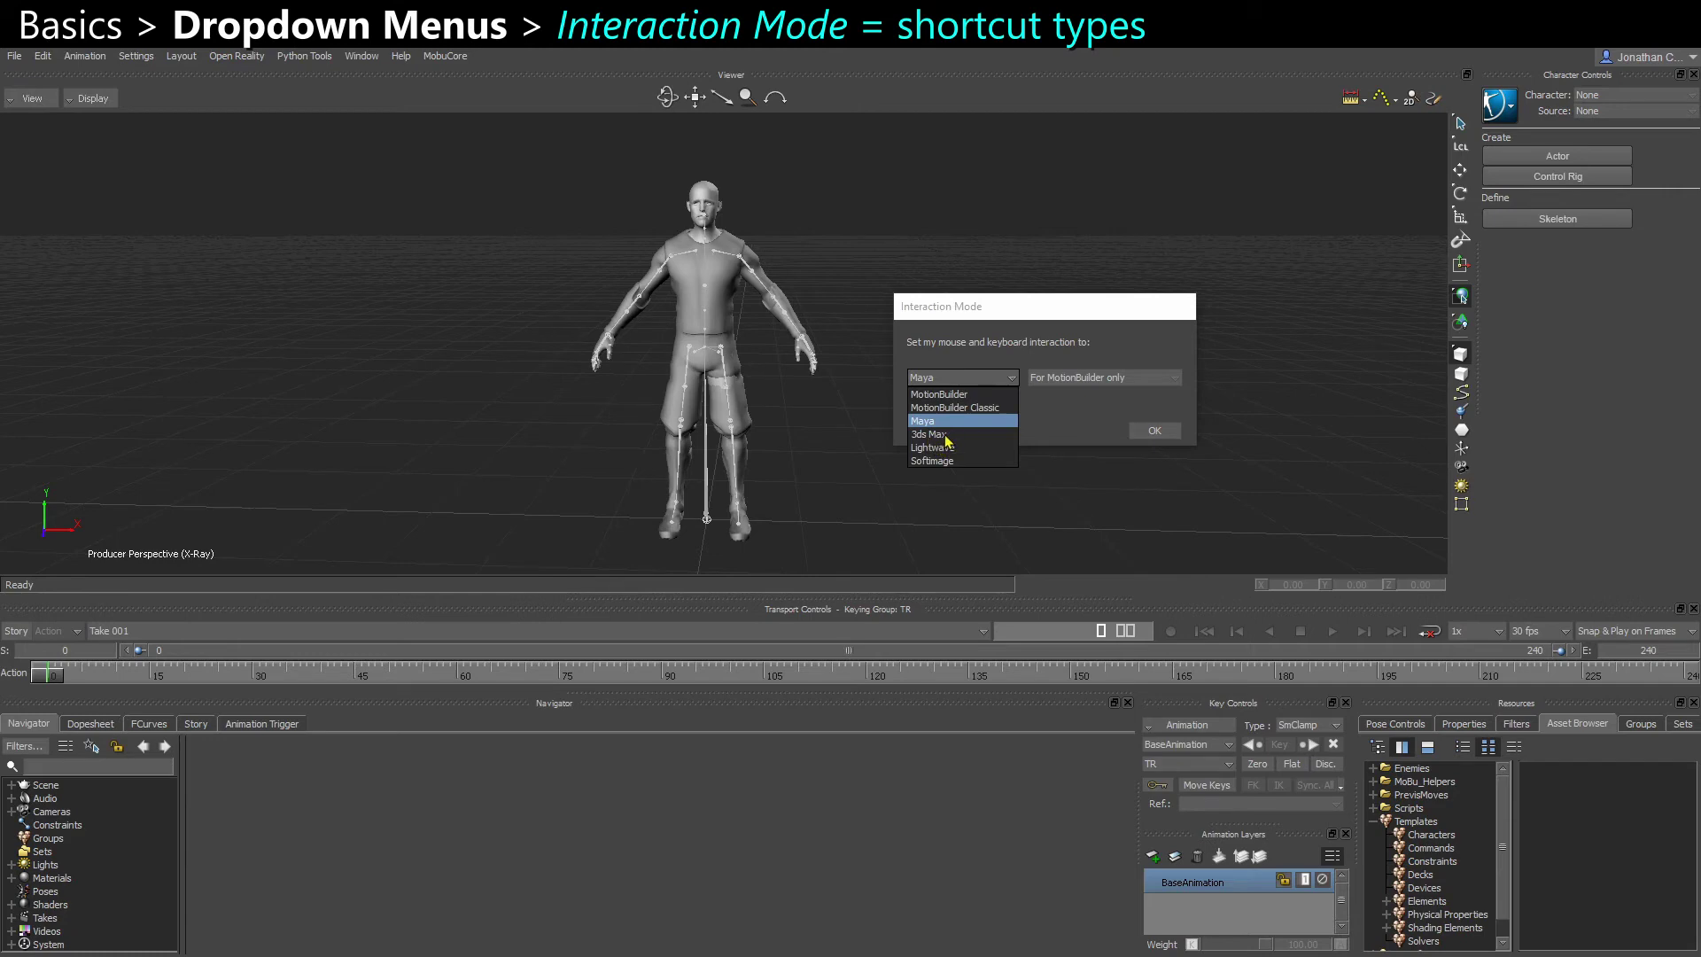
click(940, 379)
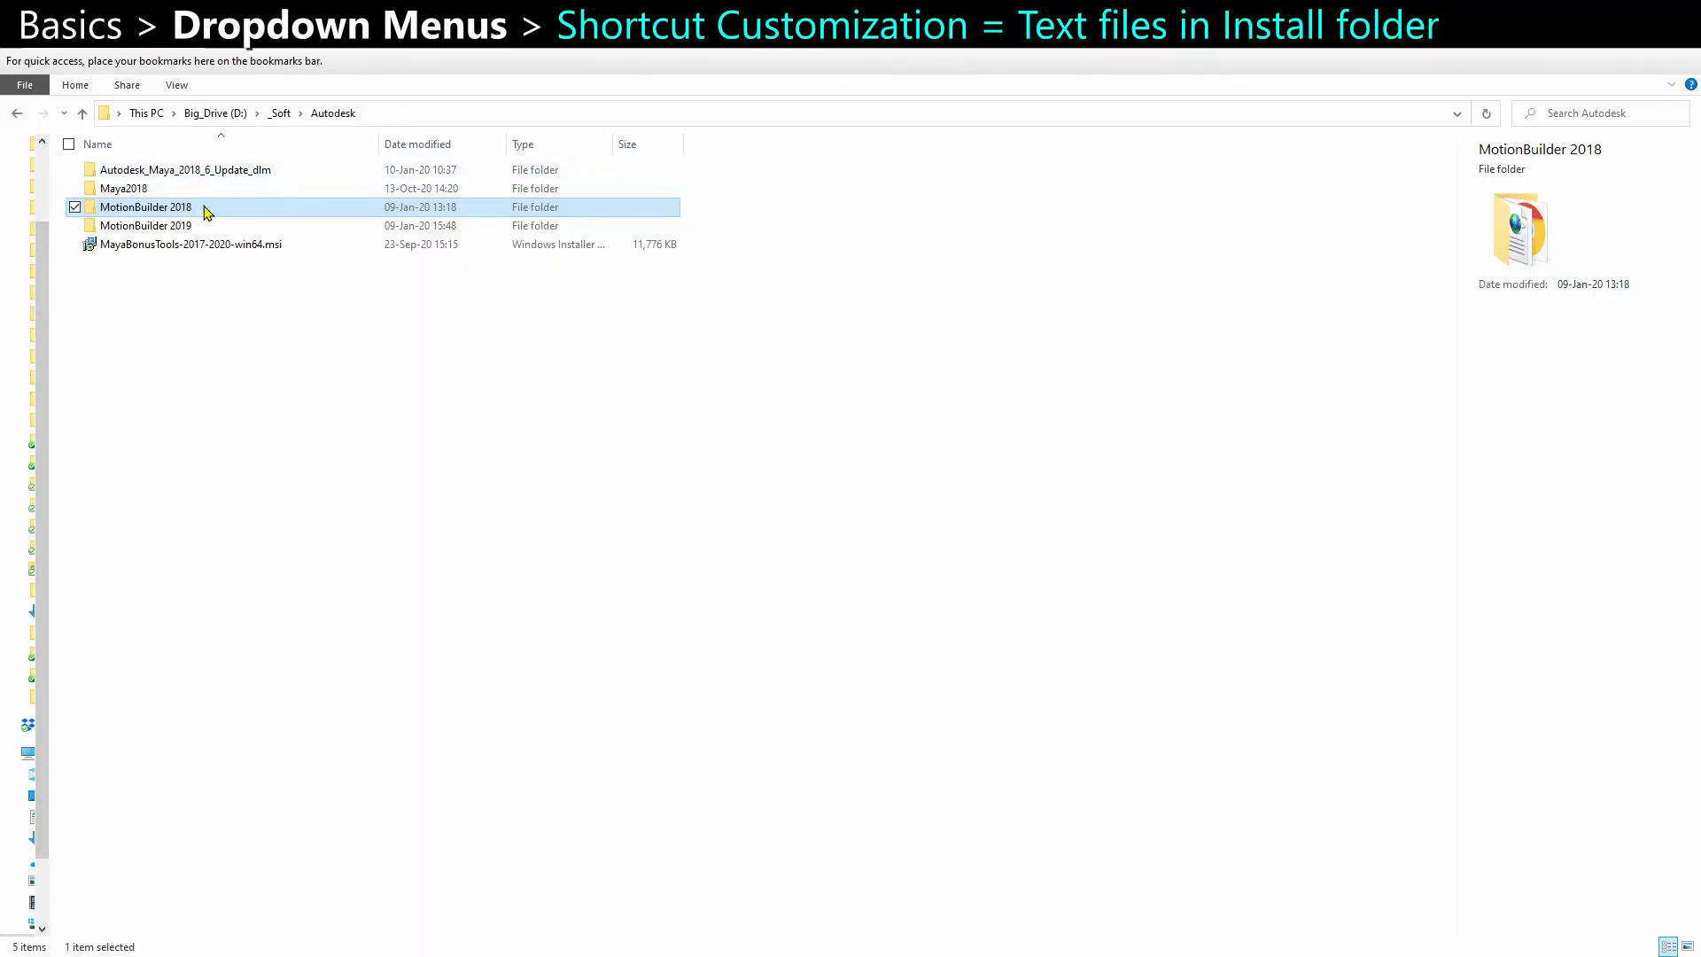
Navigate into MotionBuilder 2018's bin\config\Keyboard folder to show the shortcut text files.
double_click(205, 211)
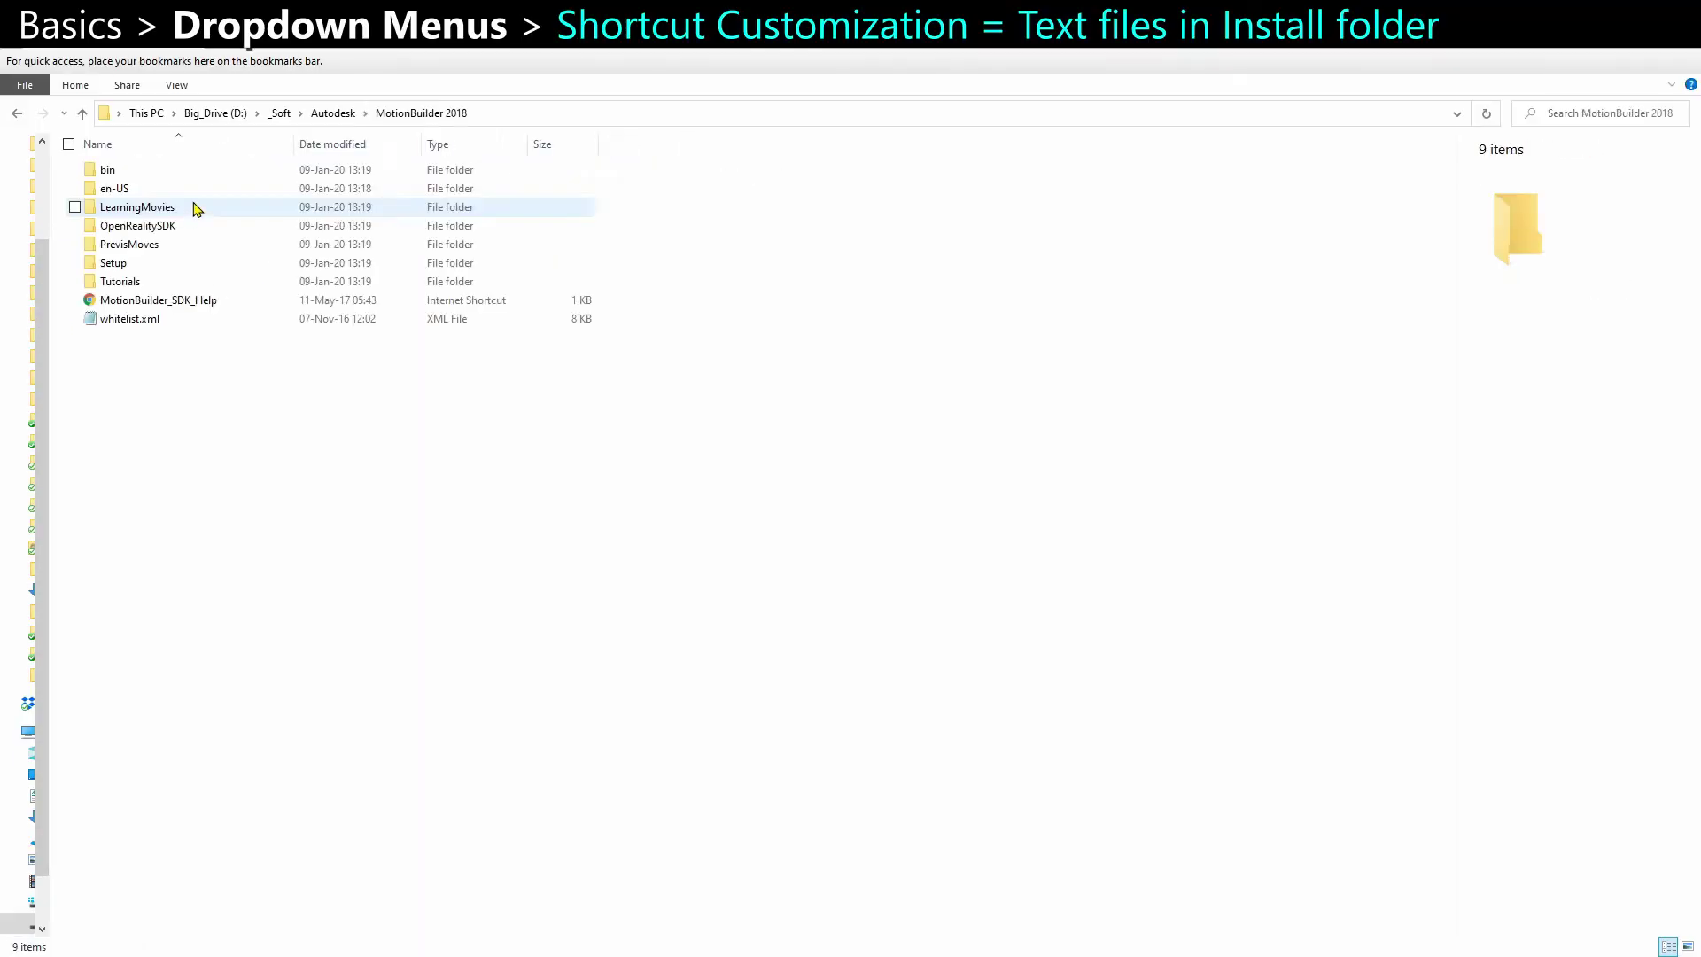
double_click(140, 176)
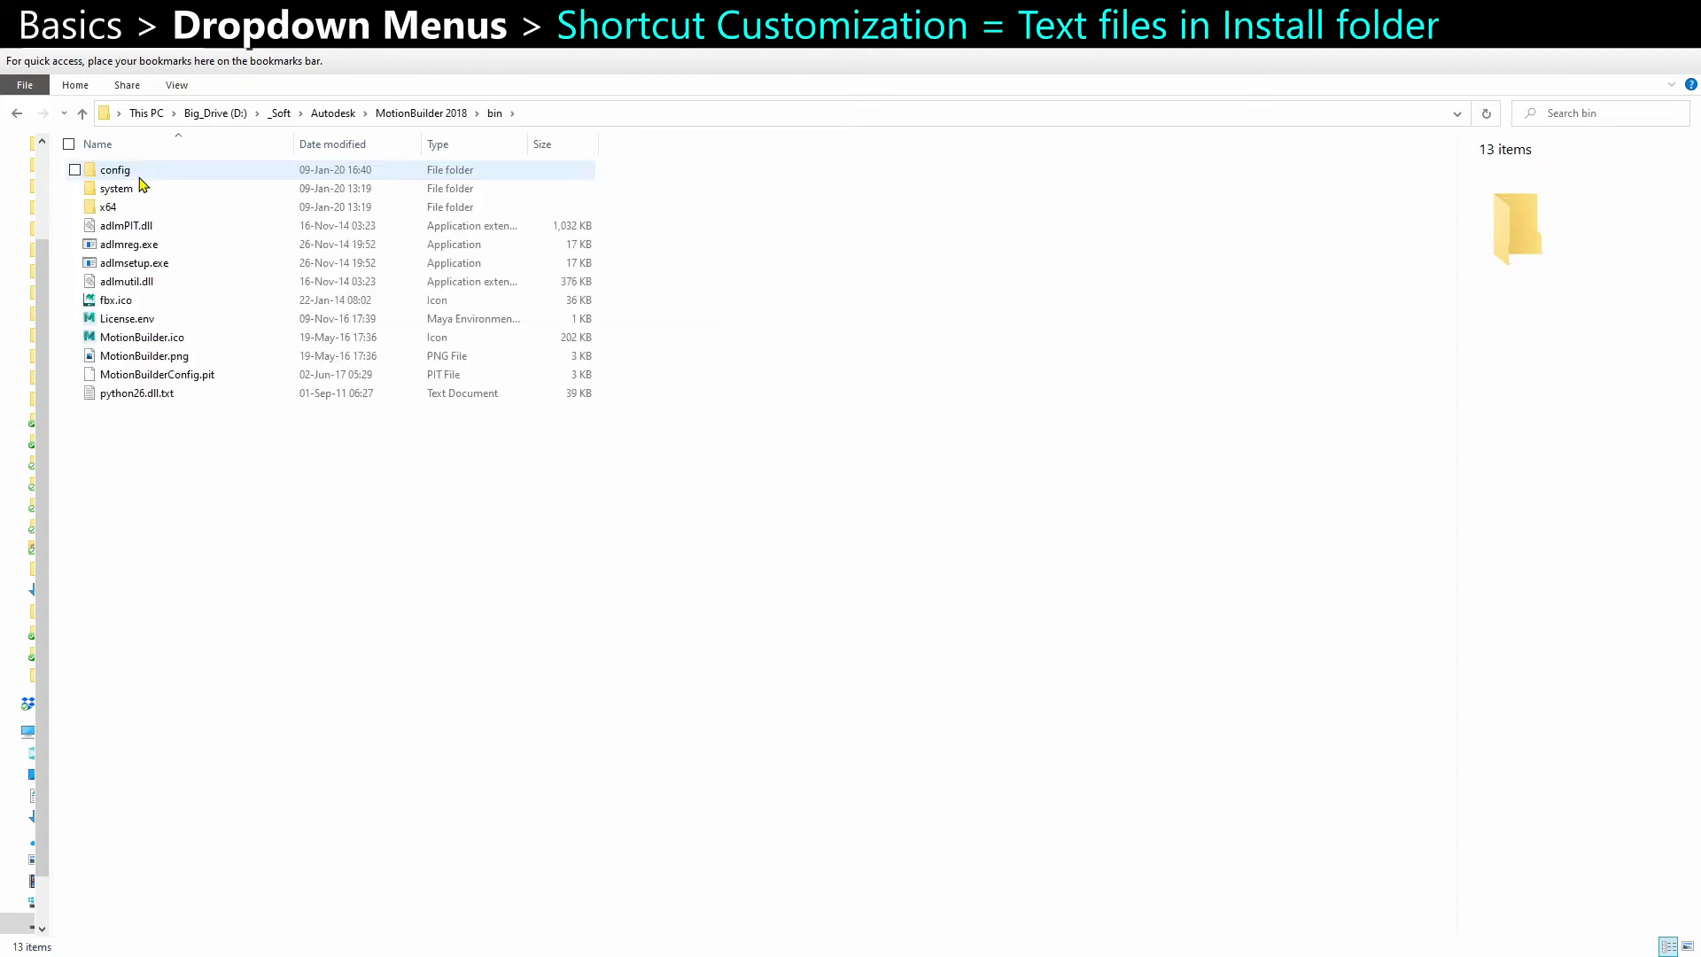
double_click(140, 176)
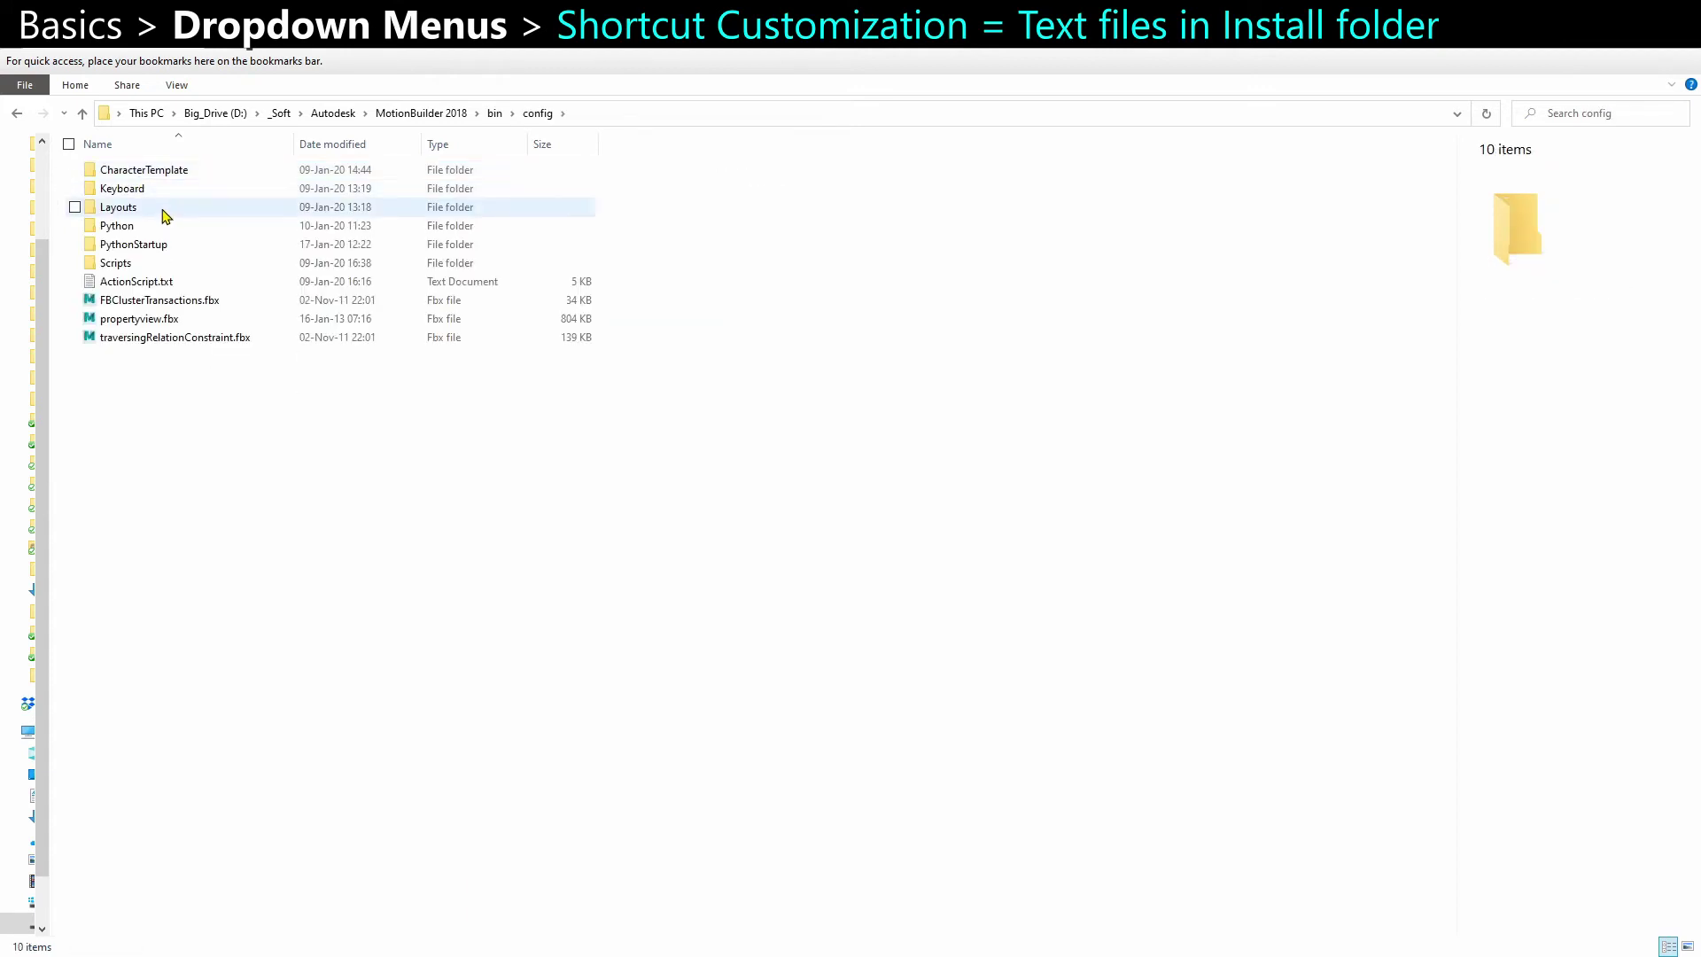
double_click(160, 192)
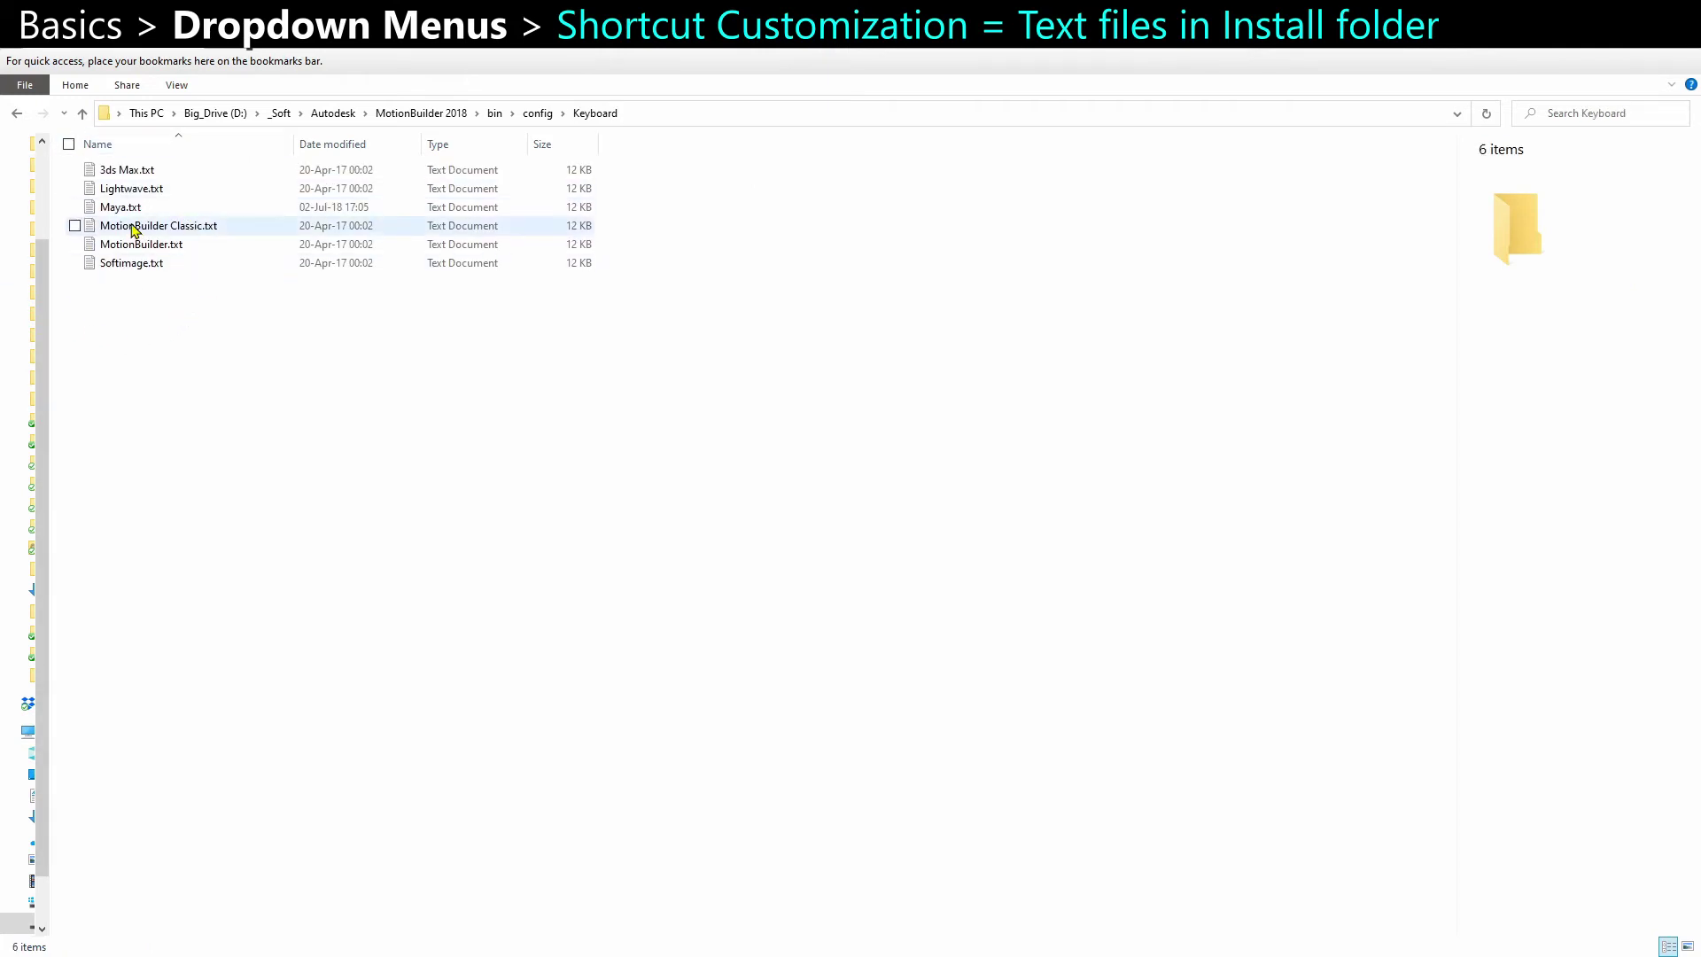
Snap Explorer aside, view MotionBuilder's Interaction Mode list, then return to the Keyboard folder.
key(super+Right)
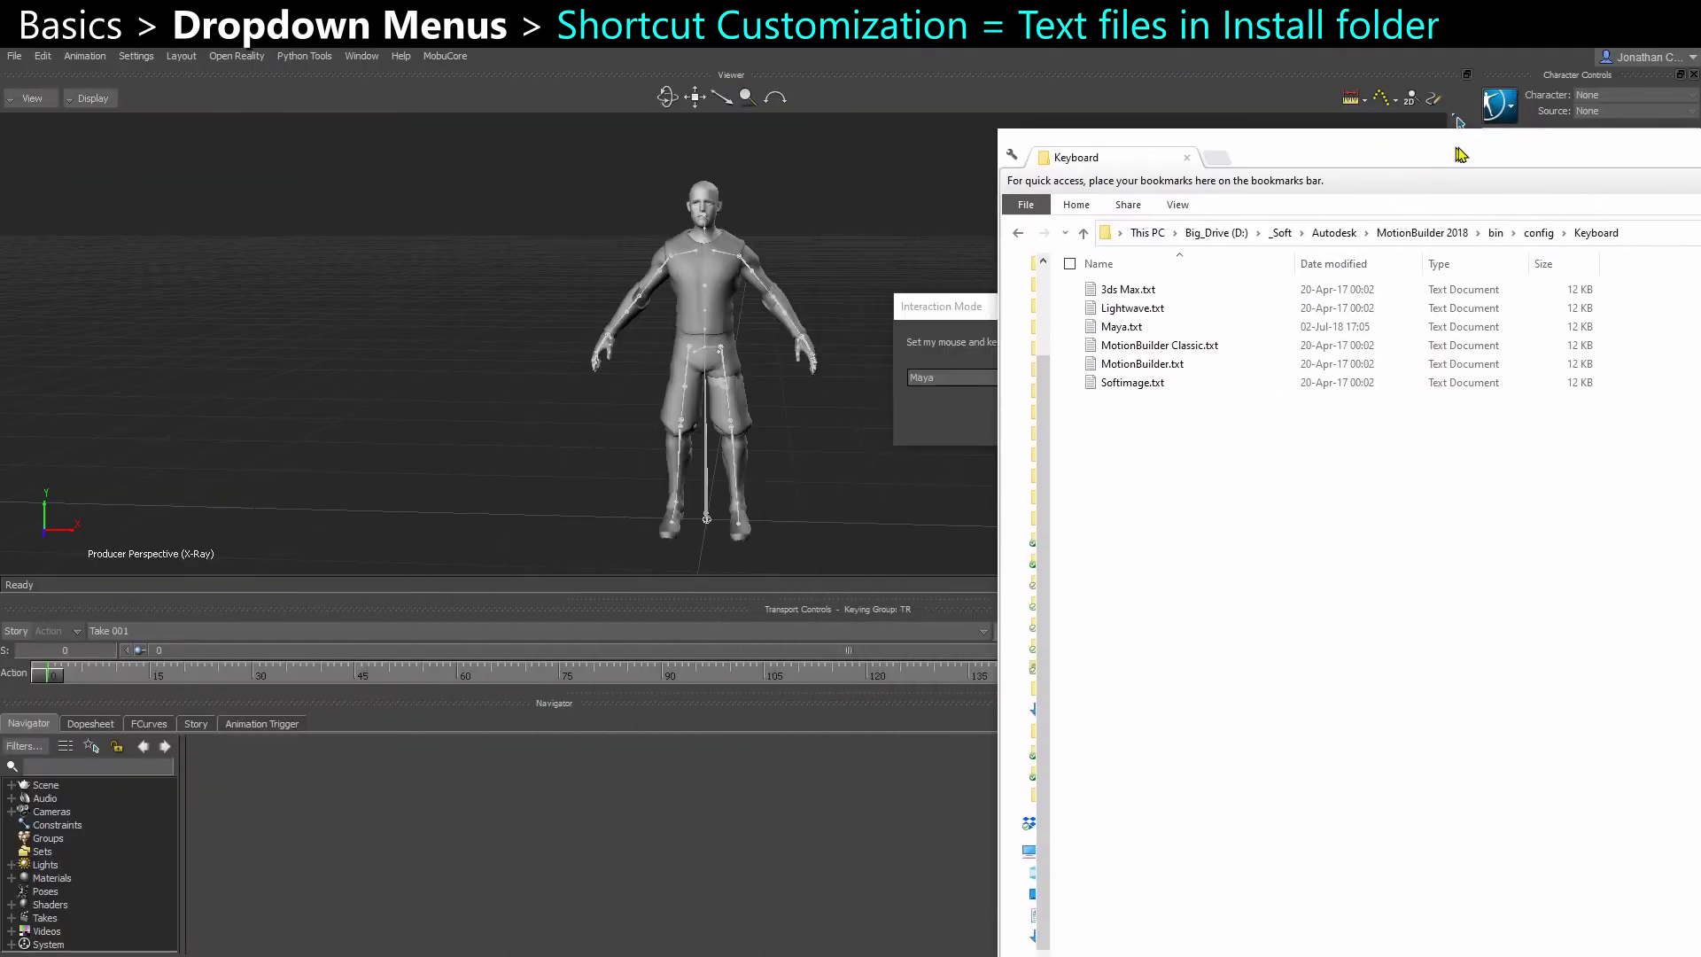
click(930, 379)
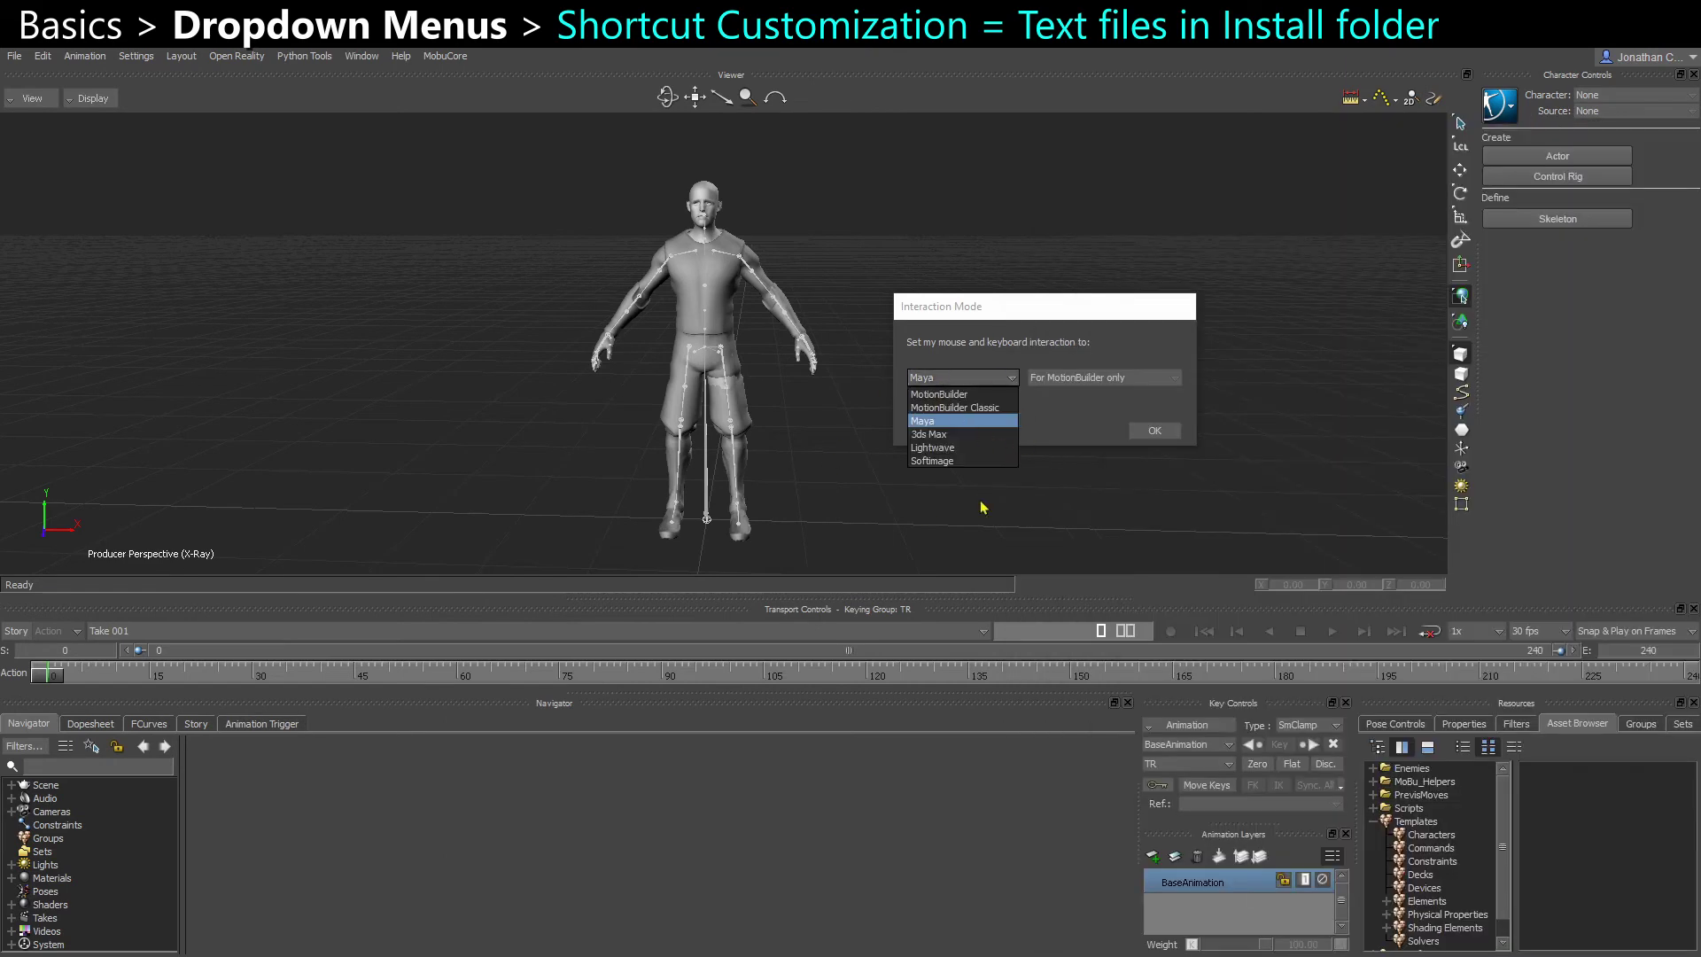
key(alt+Tab)
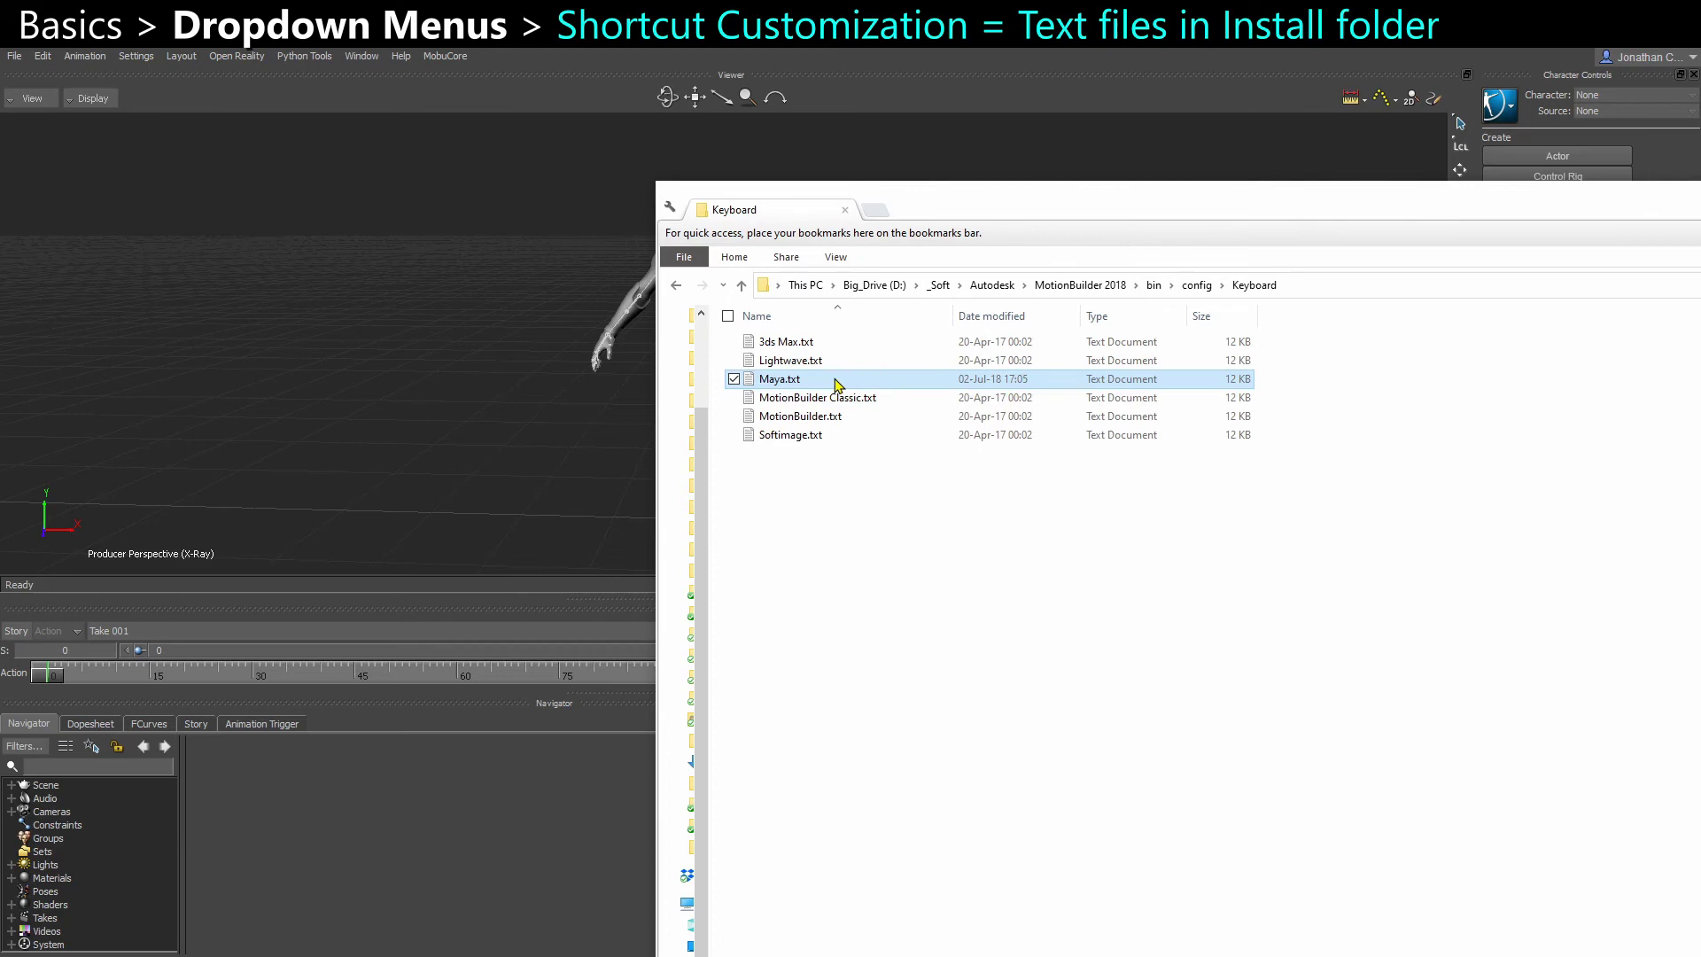
Open Maya.txt in Notepad and scroll through its list of actions and shortcuts.
double_click(813, 381)
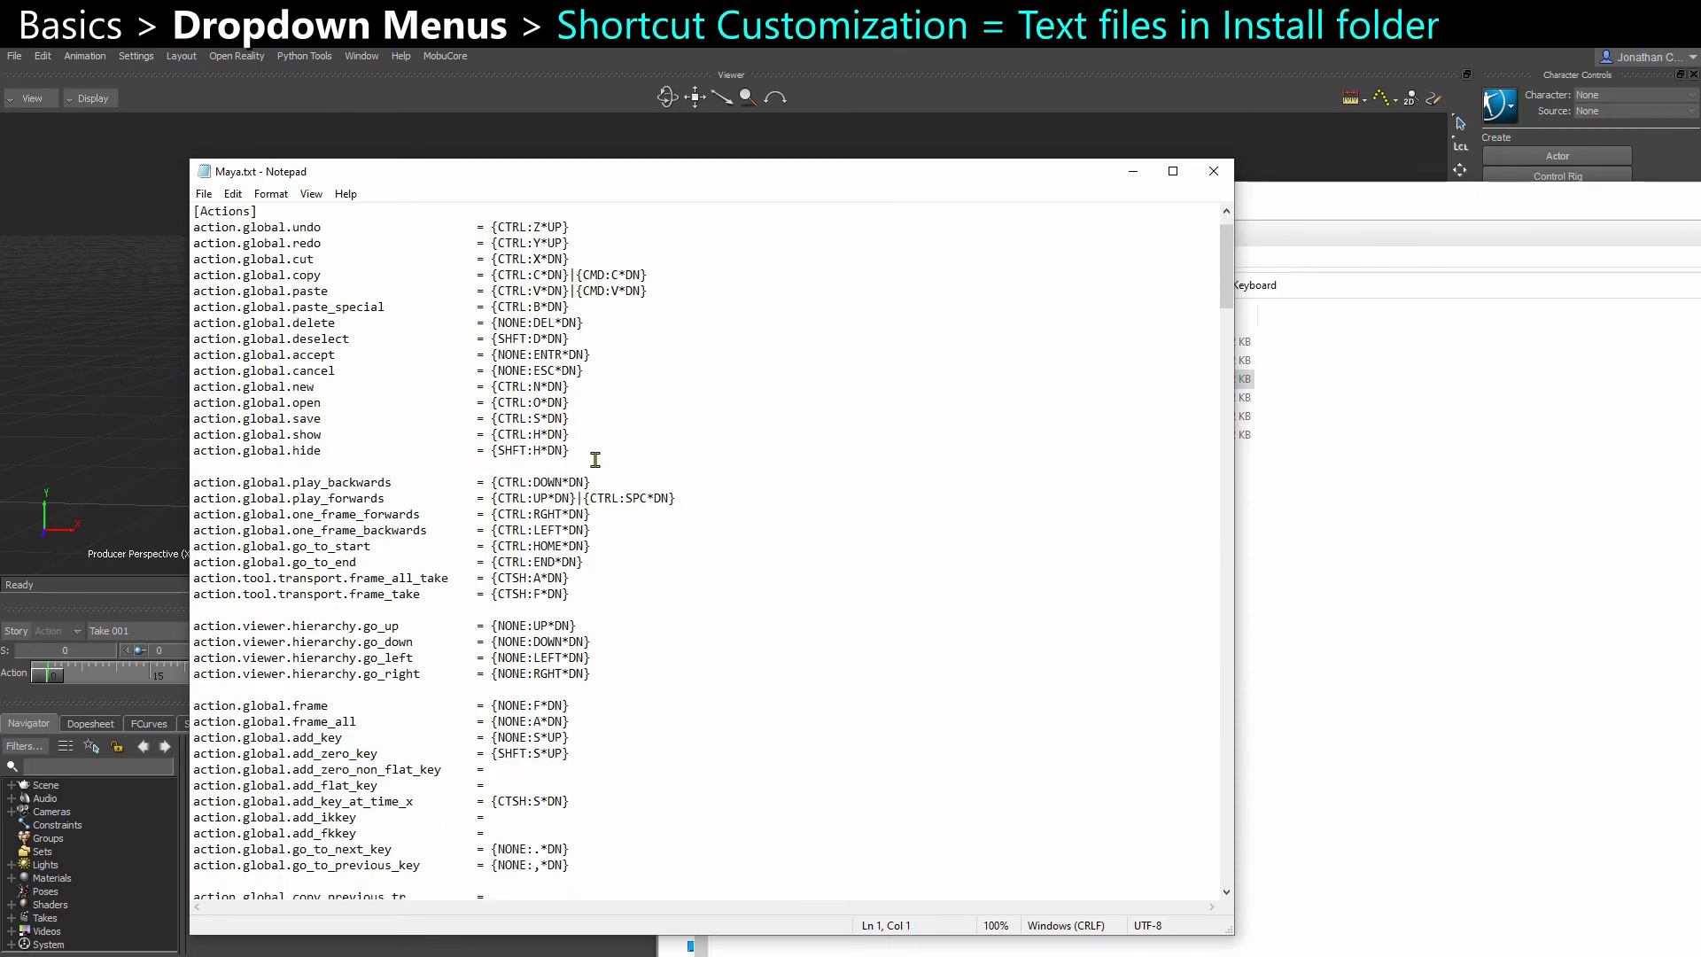
scroll(416, 456, up, 1)
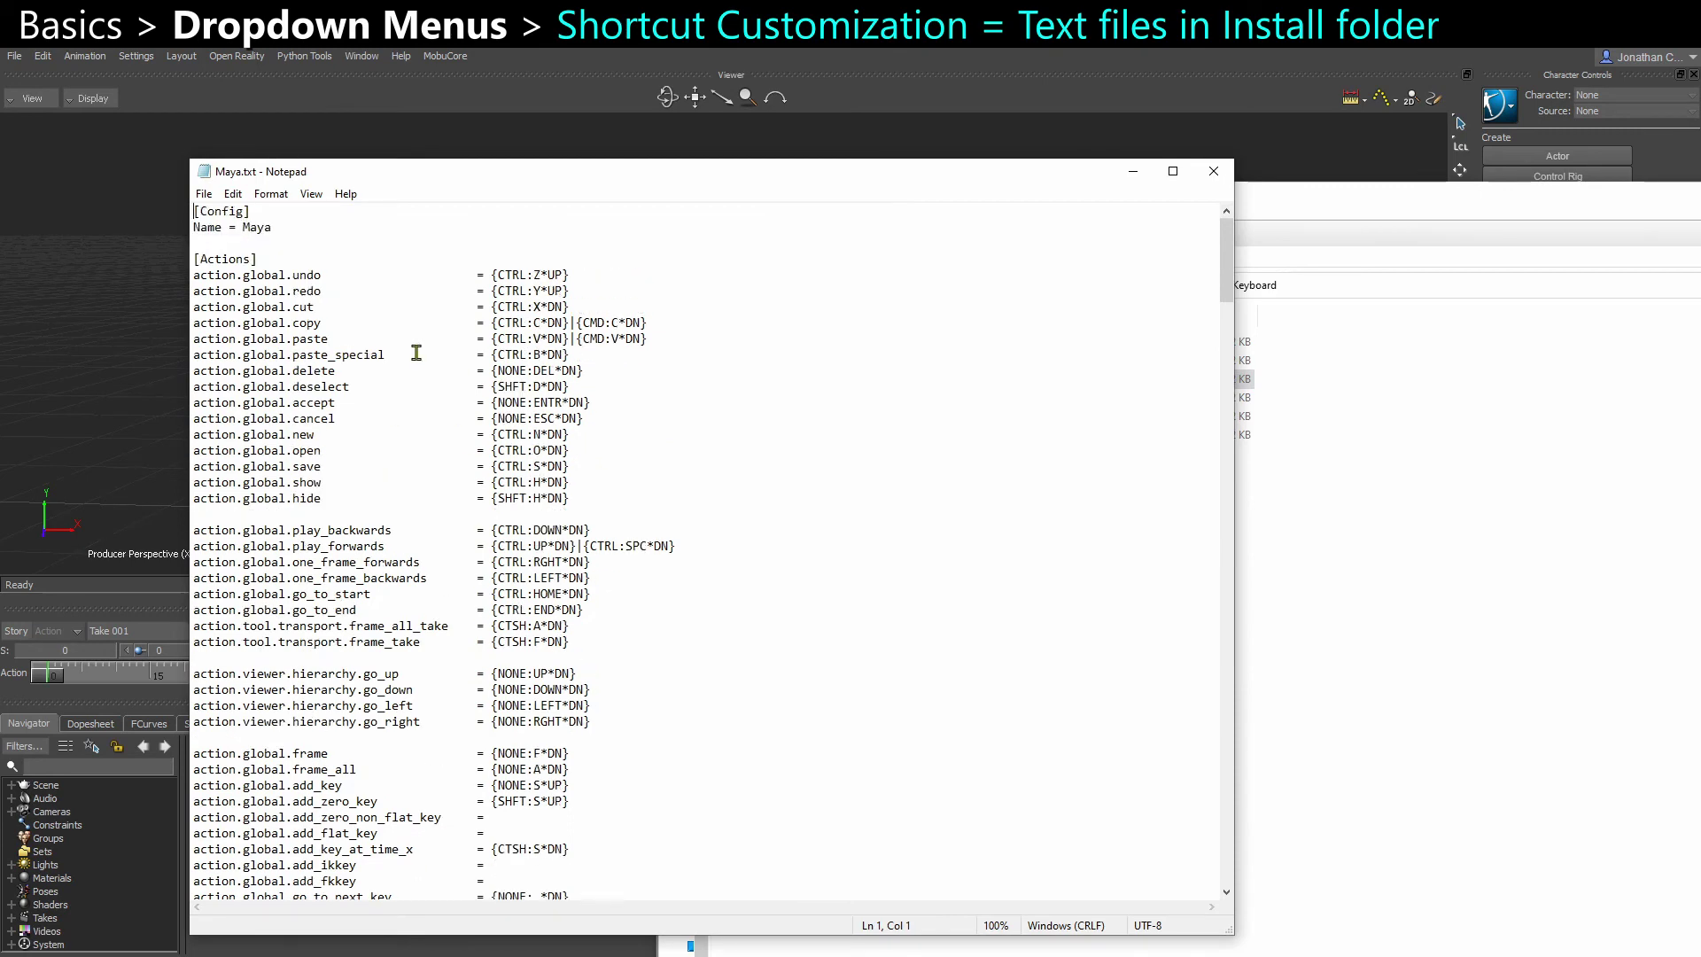
scroll(310, 390, down, 8)
drag(378, 610, 277, 609)
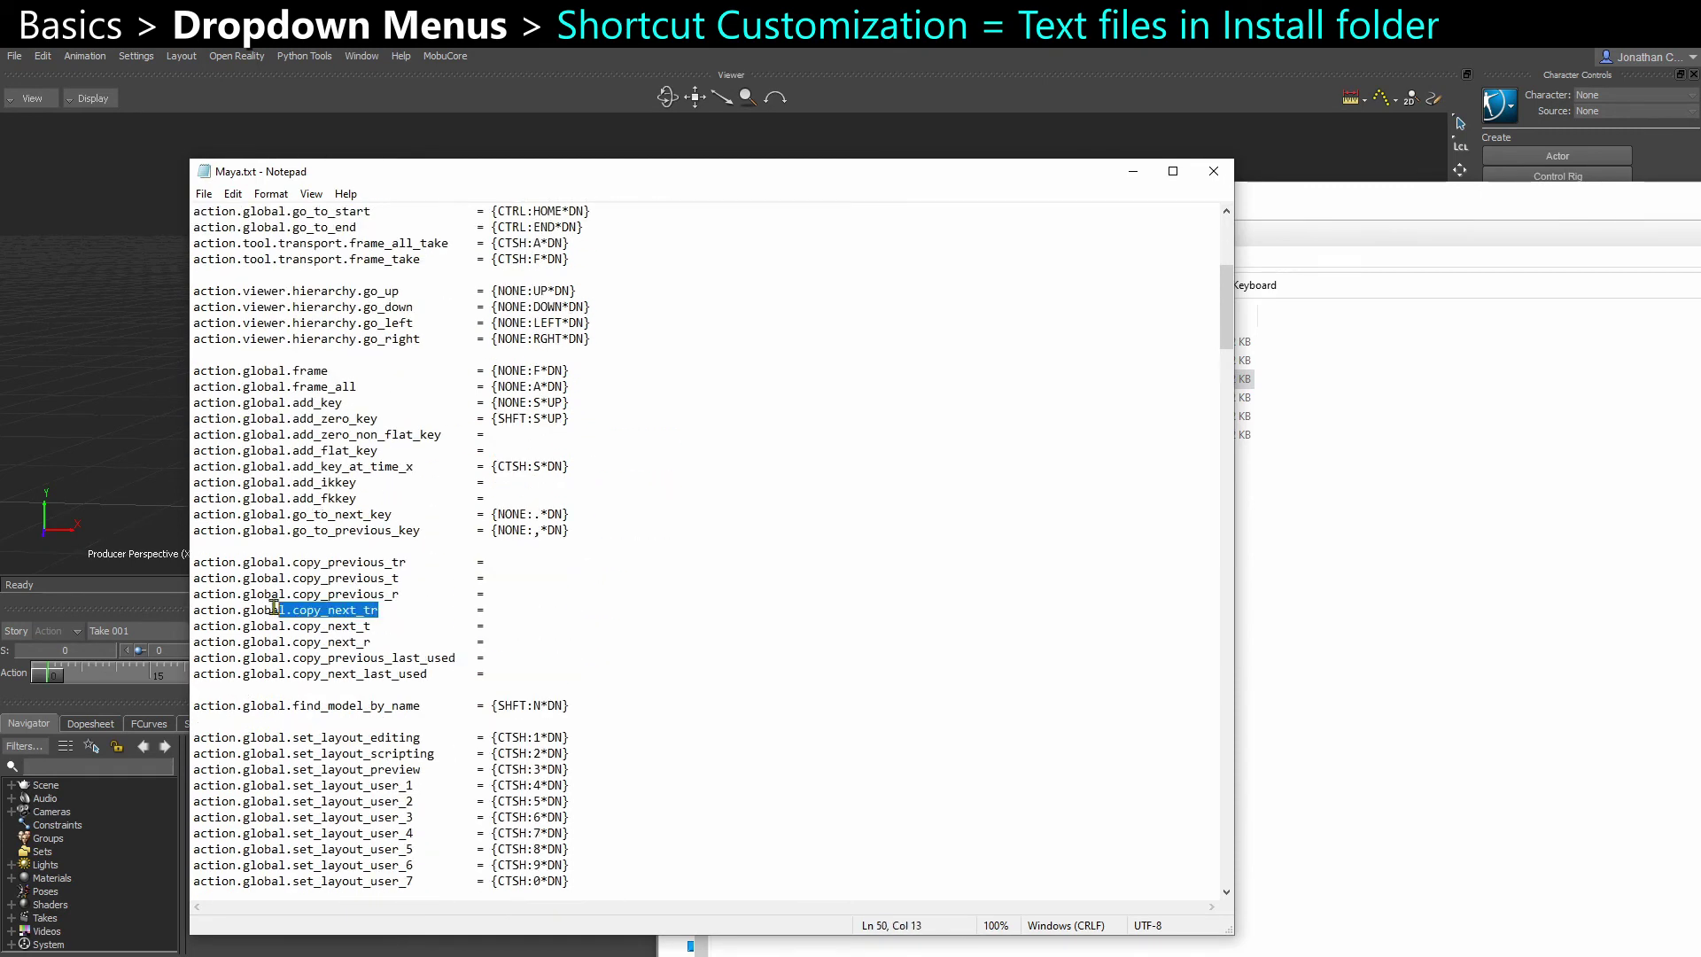
scroll(275, 609, down, 9)
drag(350, 754, 228, 754)
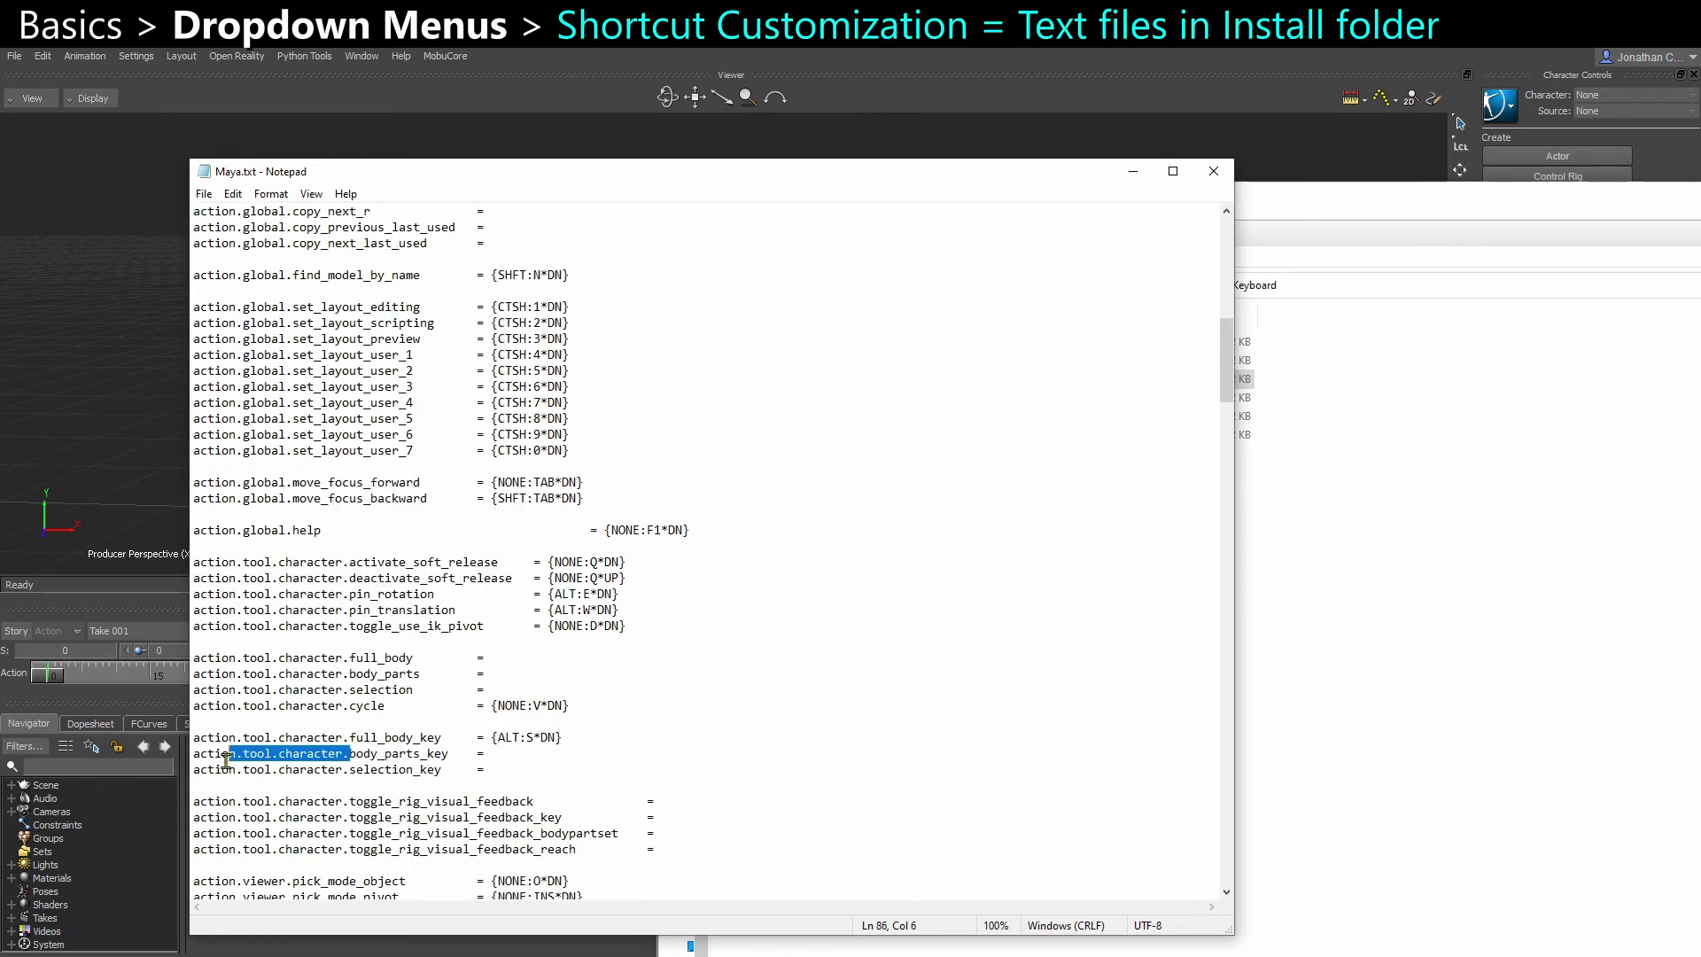
scroll(379, 594, up, 18)
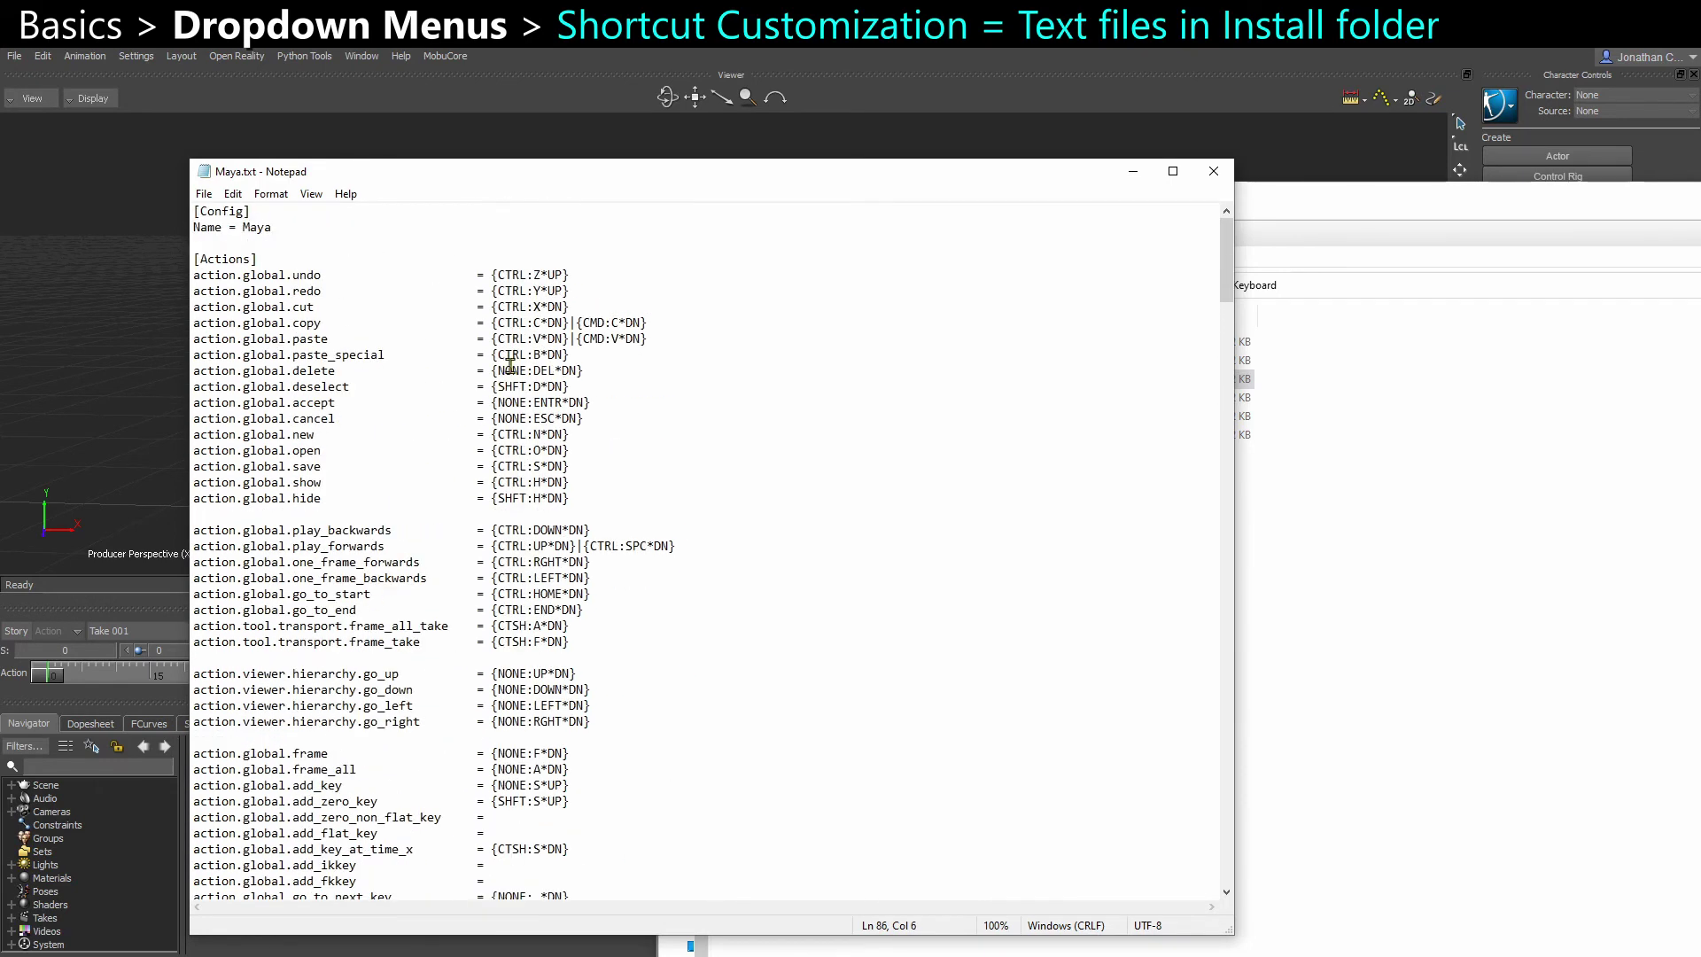
Highlight the CTRL and CTSH modifiers and the show, save, add_zero_key and hide shortcuts.
drag(496, 354, 527, 386)
drag(497, 849, 526, 849)
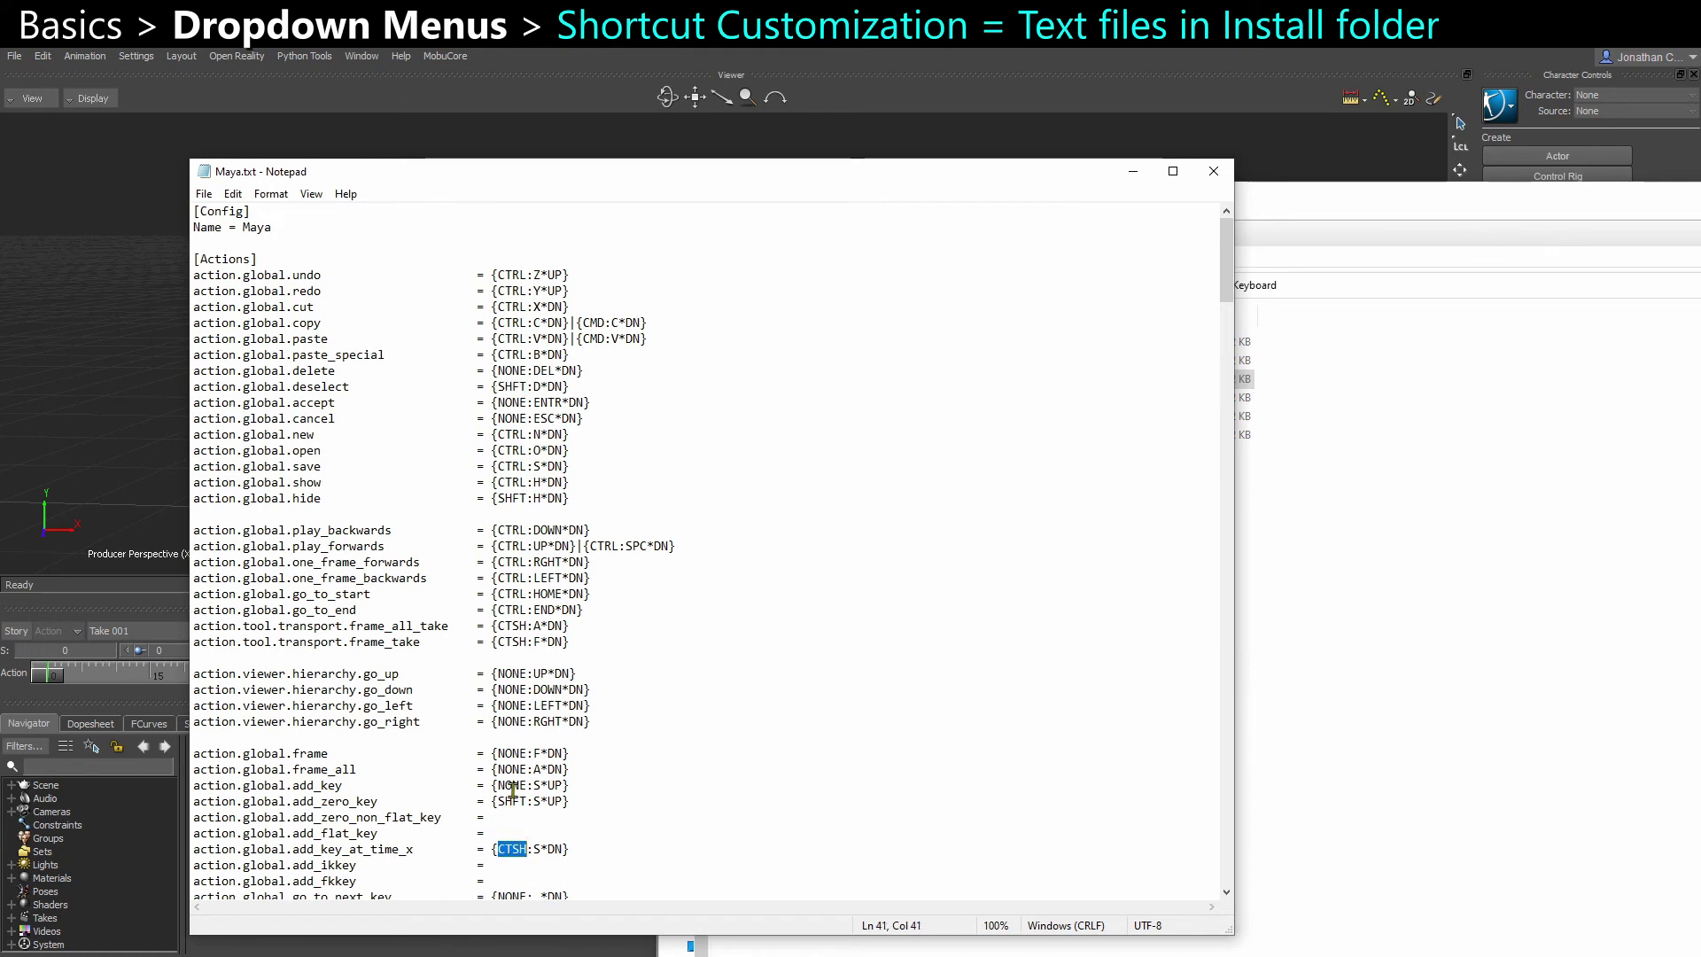
click(538, 482)
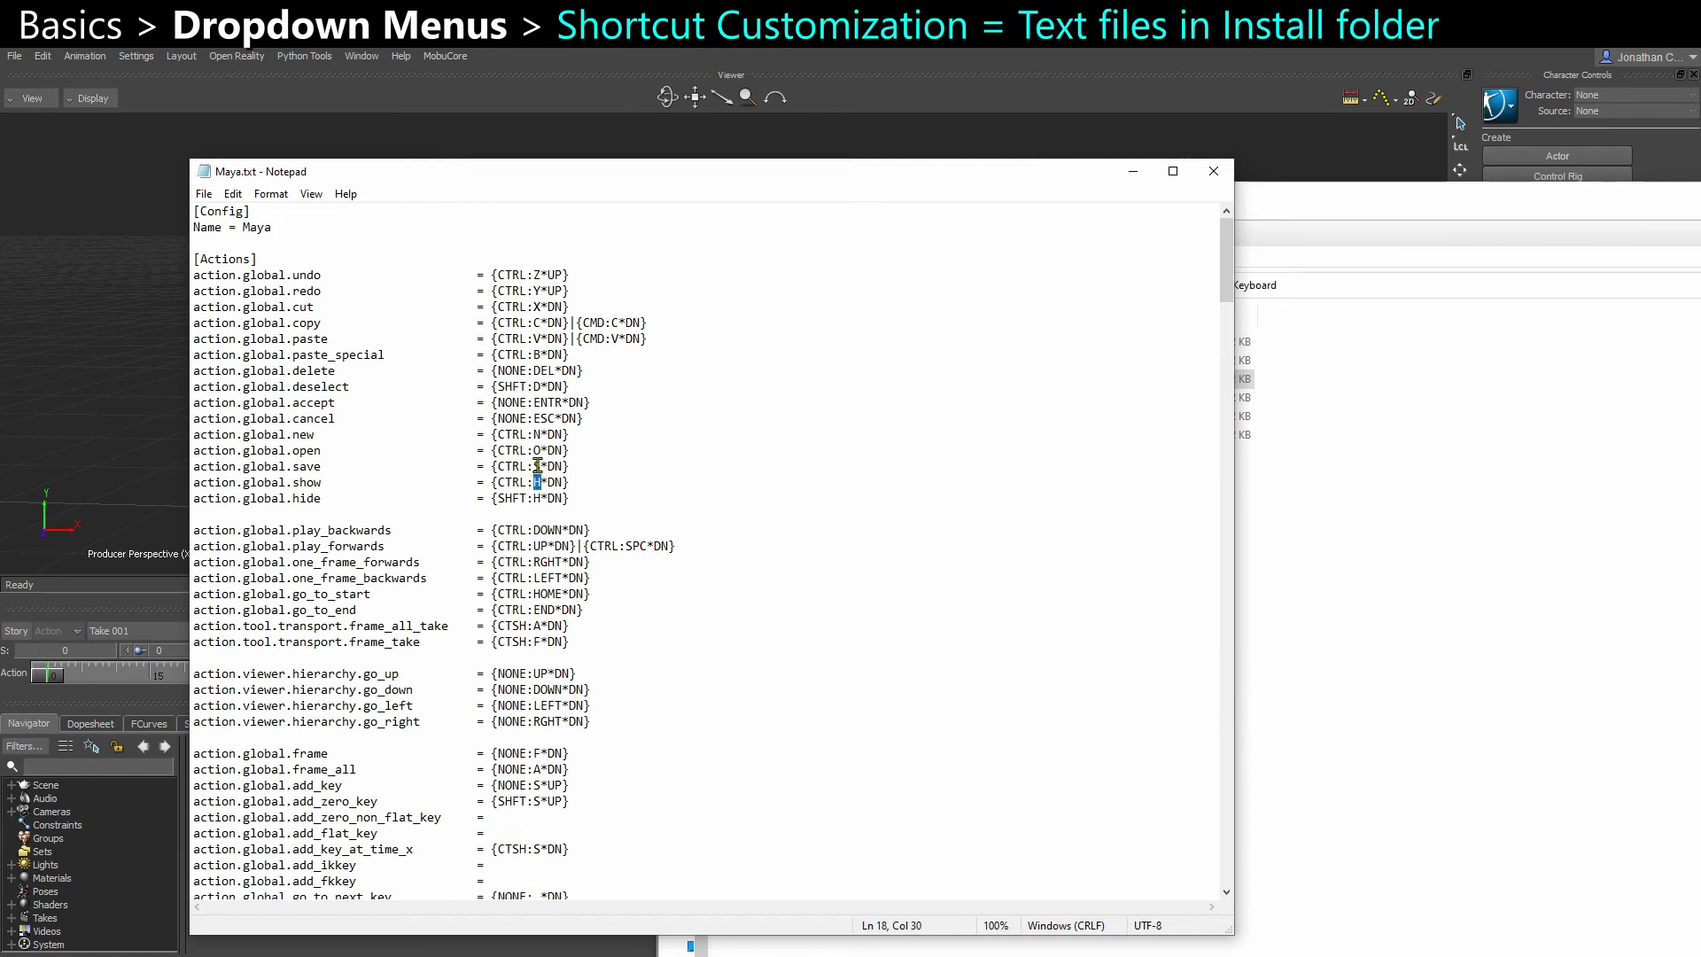
click(536, 465)
click(551, 801)
double_click(551, 801)
click(572, 494)
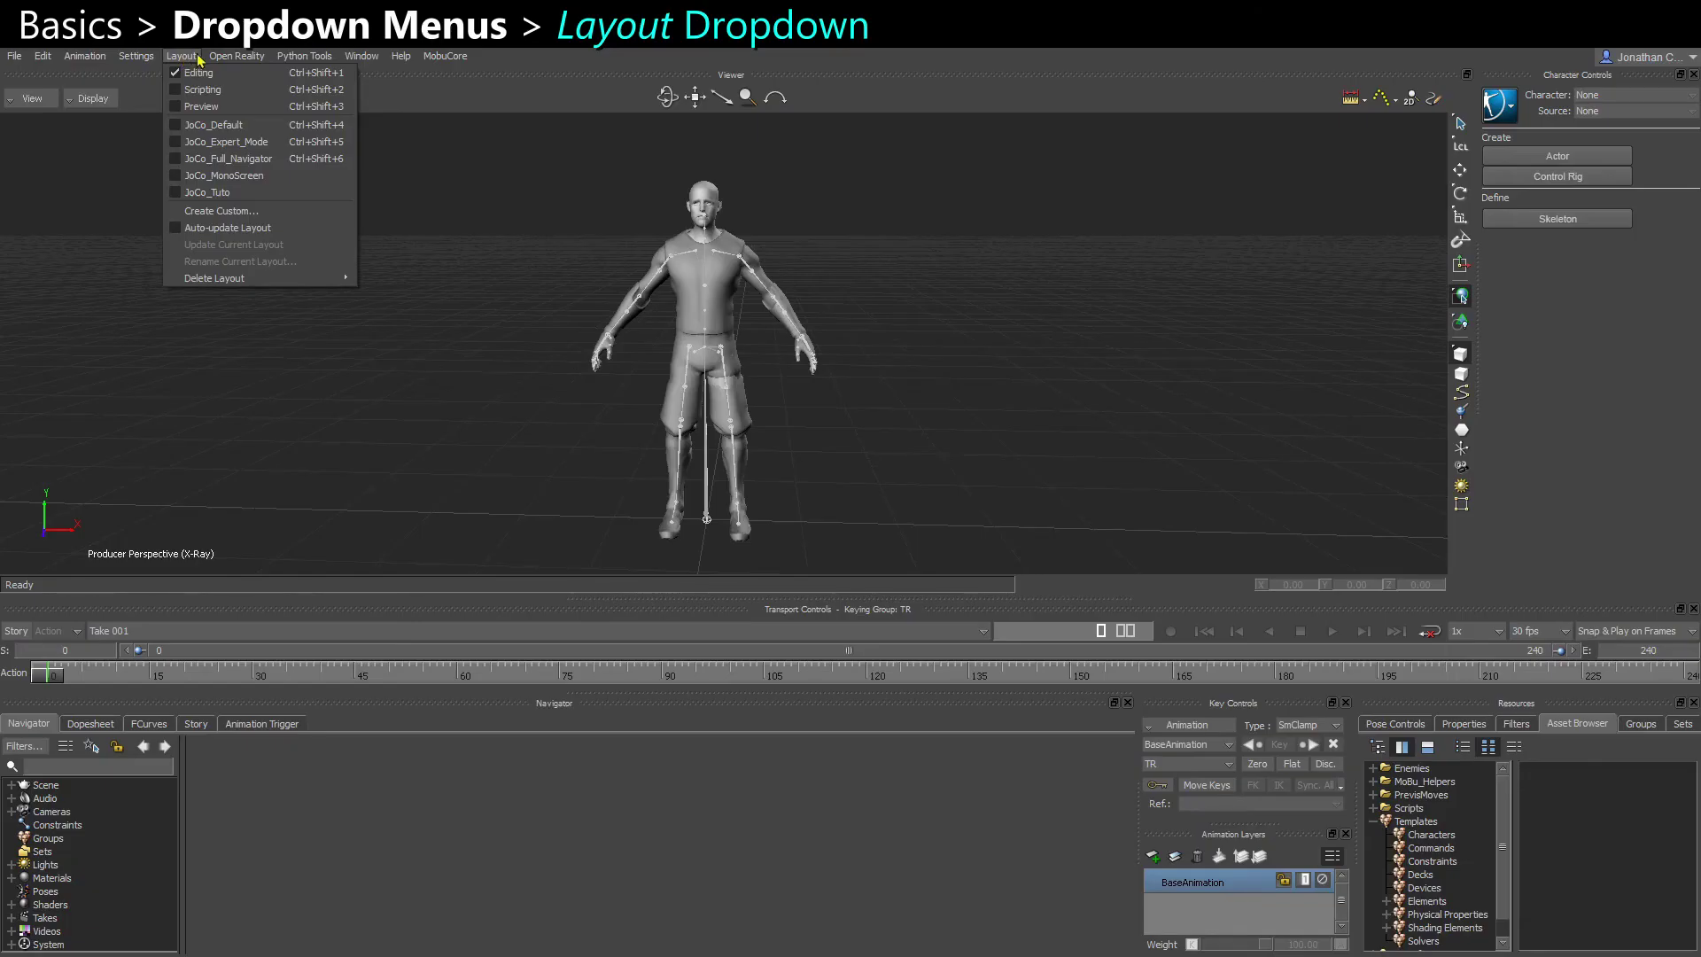
Browse the saved layouts list, trying the JoCo custom layouts.
click(182, 56)
click(184, 57)
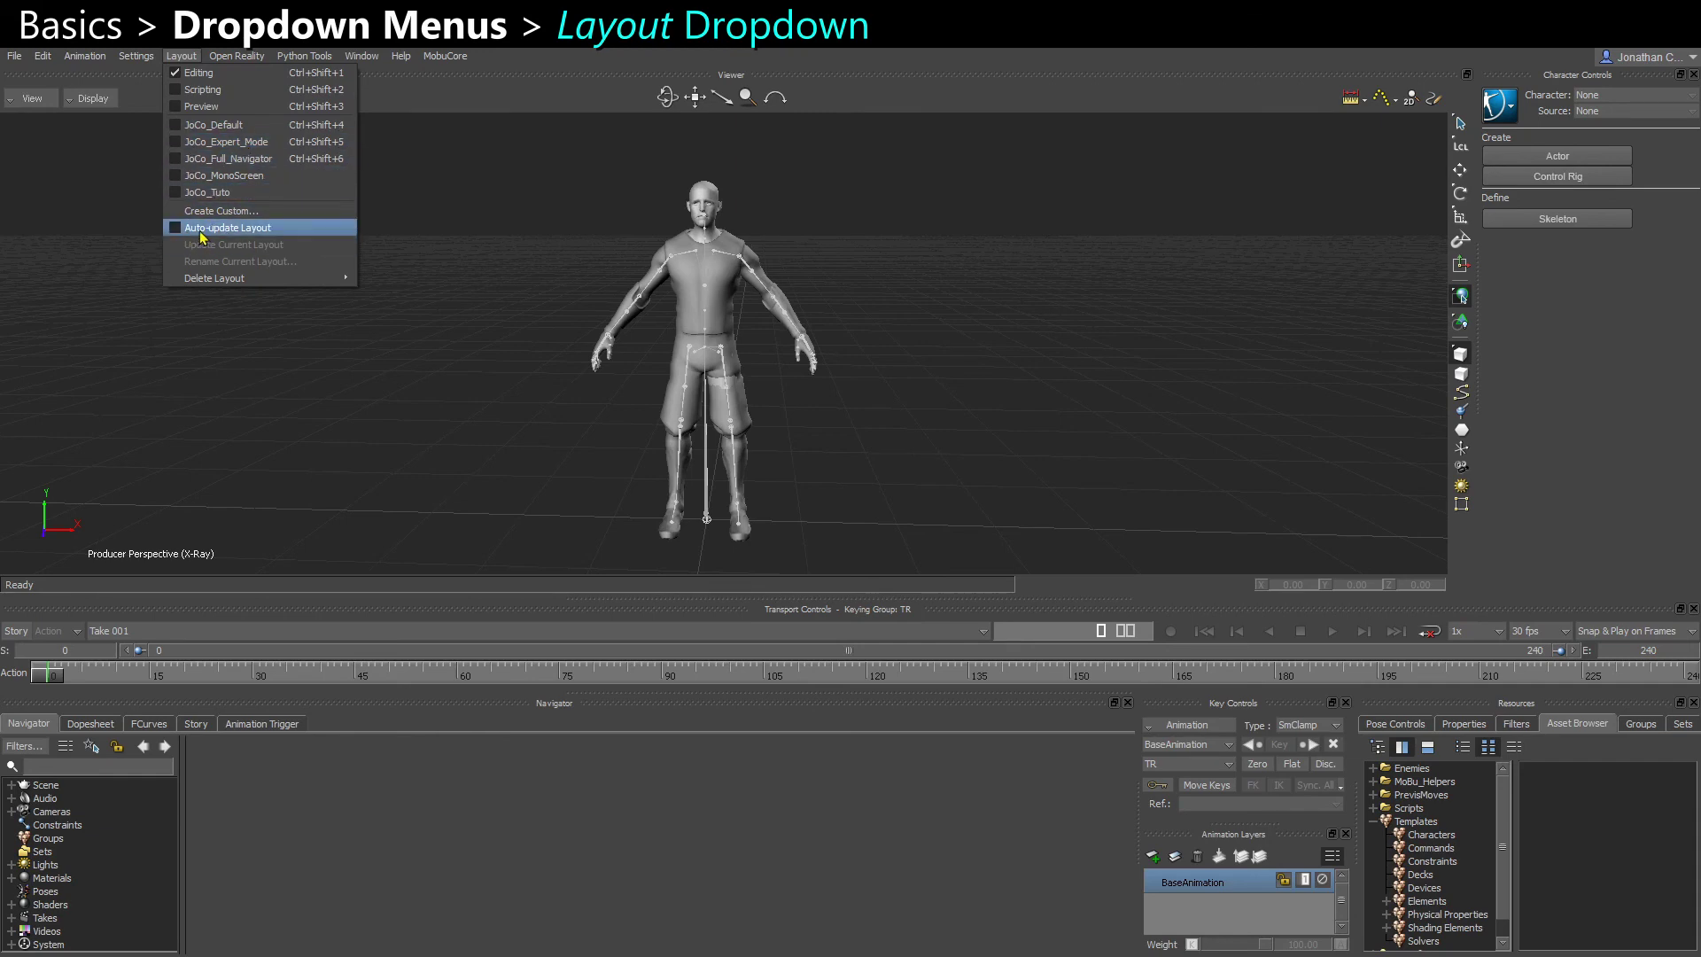
click(256, 372)
Dock the Transport Controls above the viewer, float it again, then restore the Editing layout.
drag(707, 429, 642, 245)
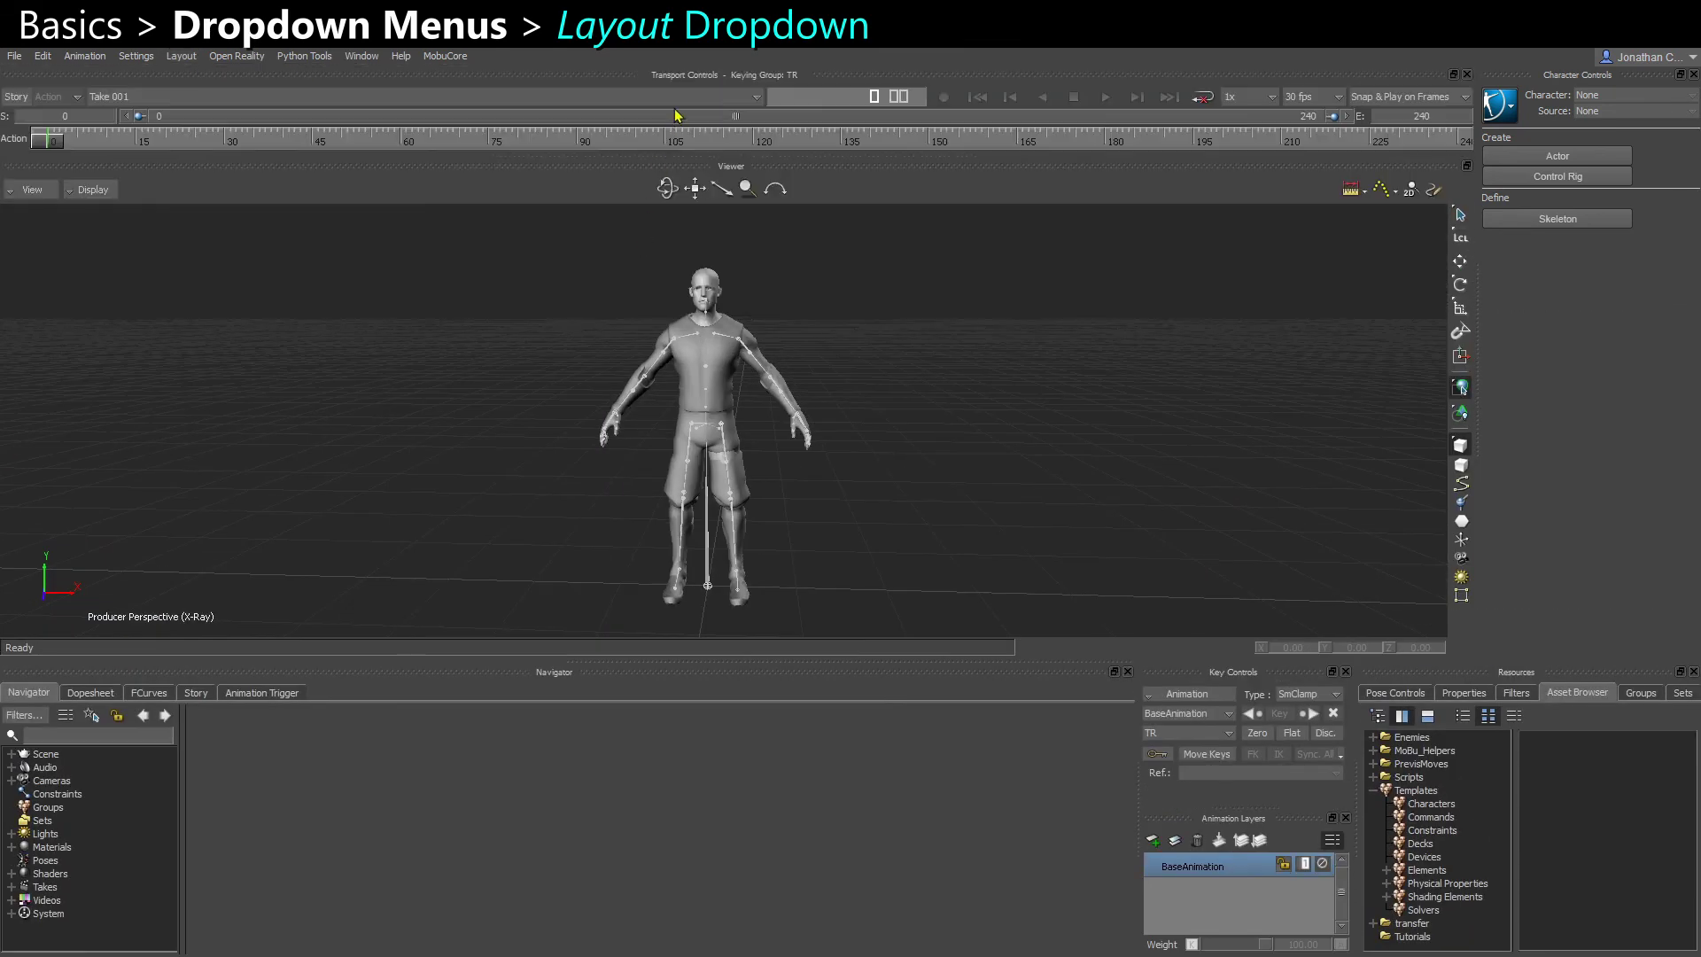
drag(716, 78, 866, 513)
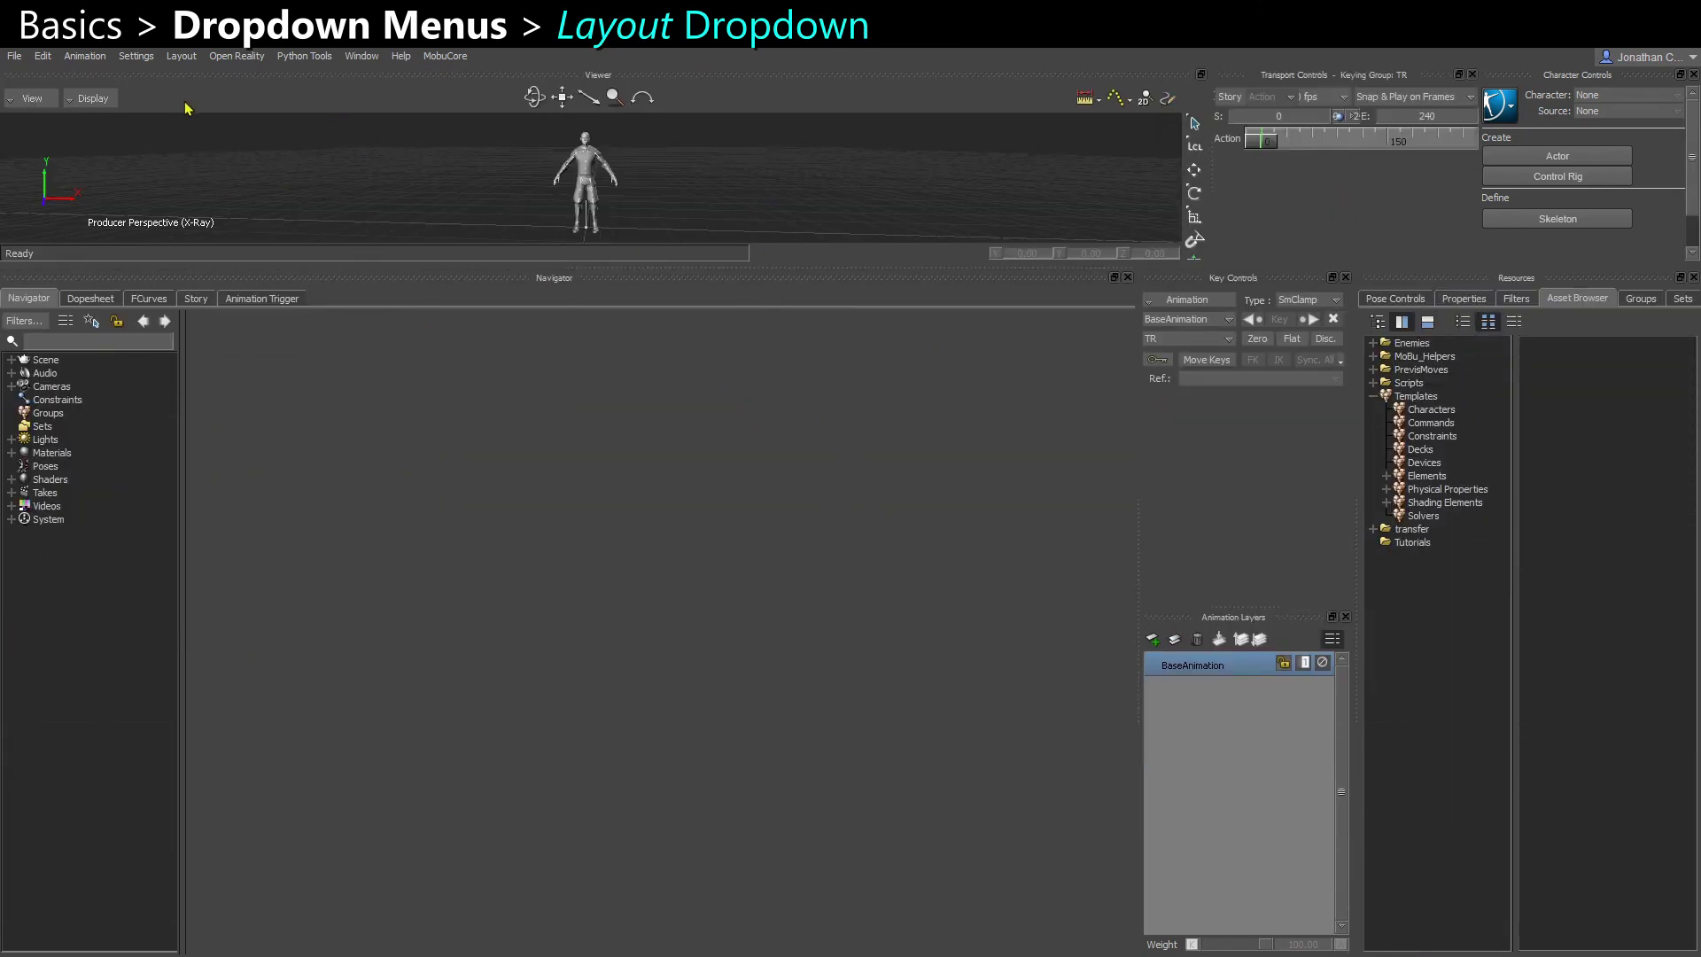
click(181, 56)
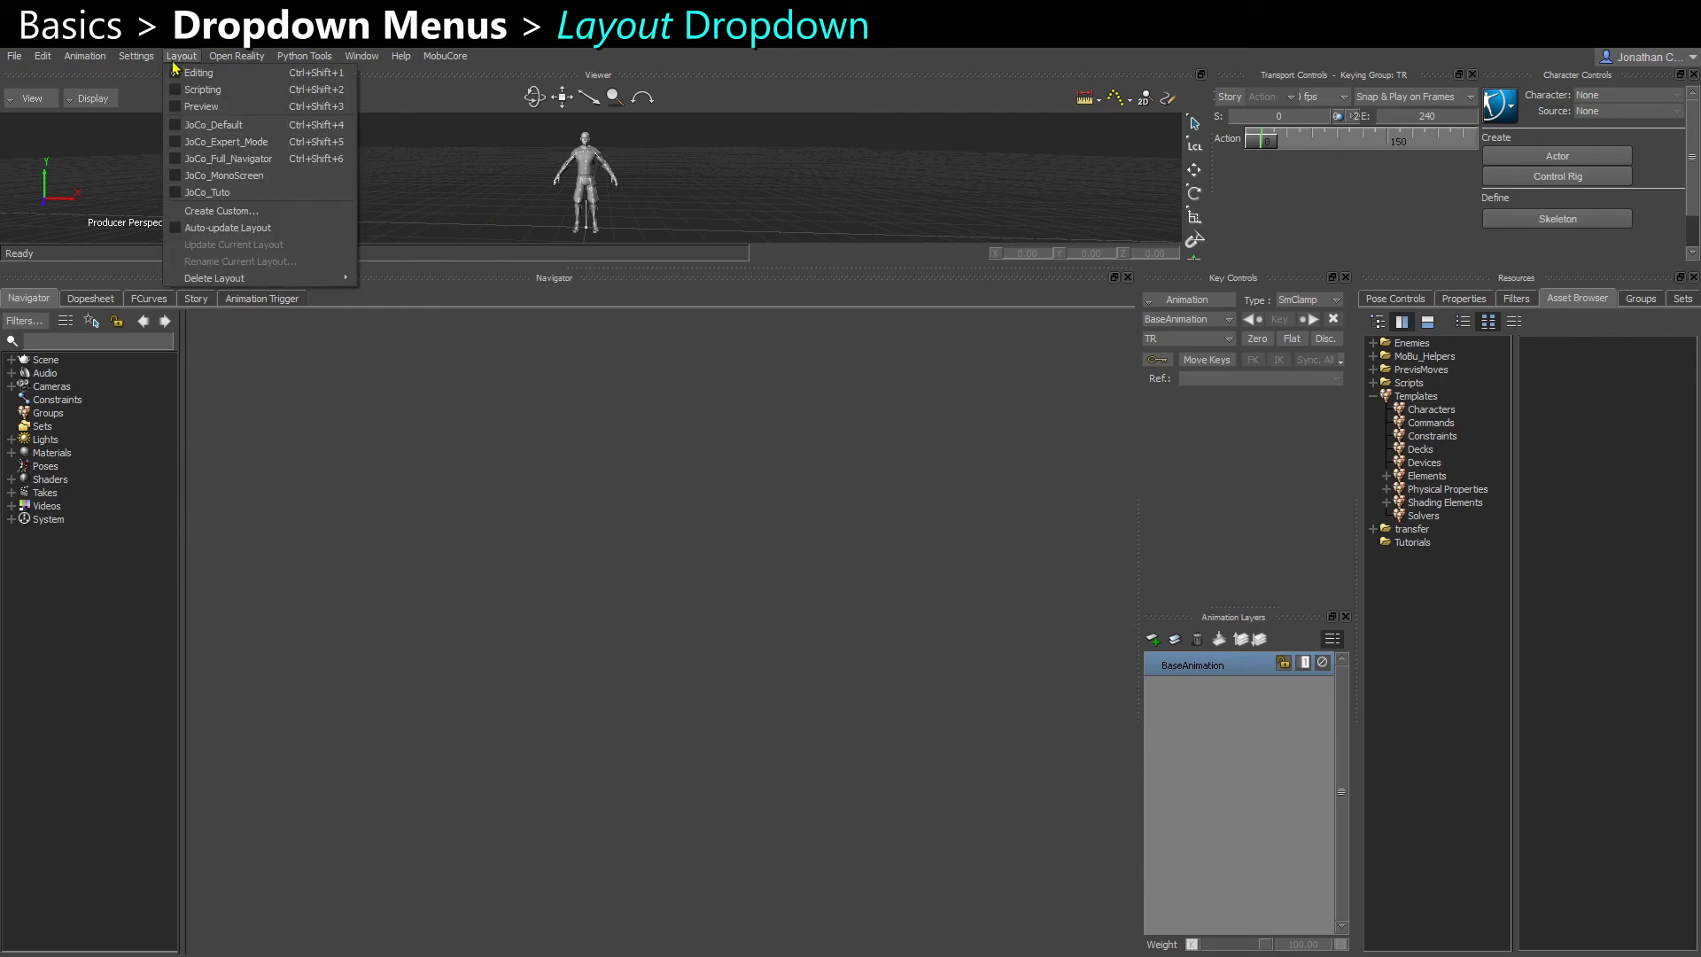
click(203, 76)
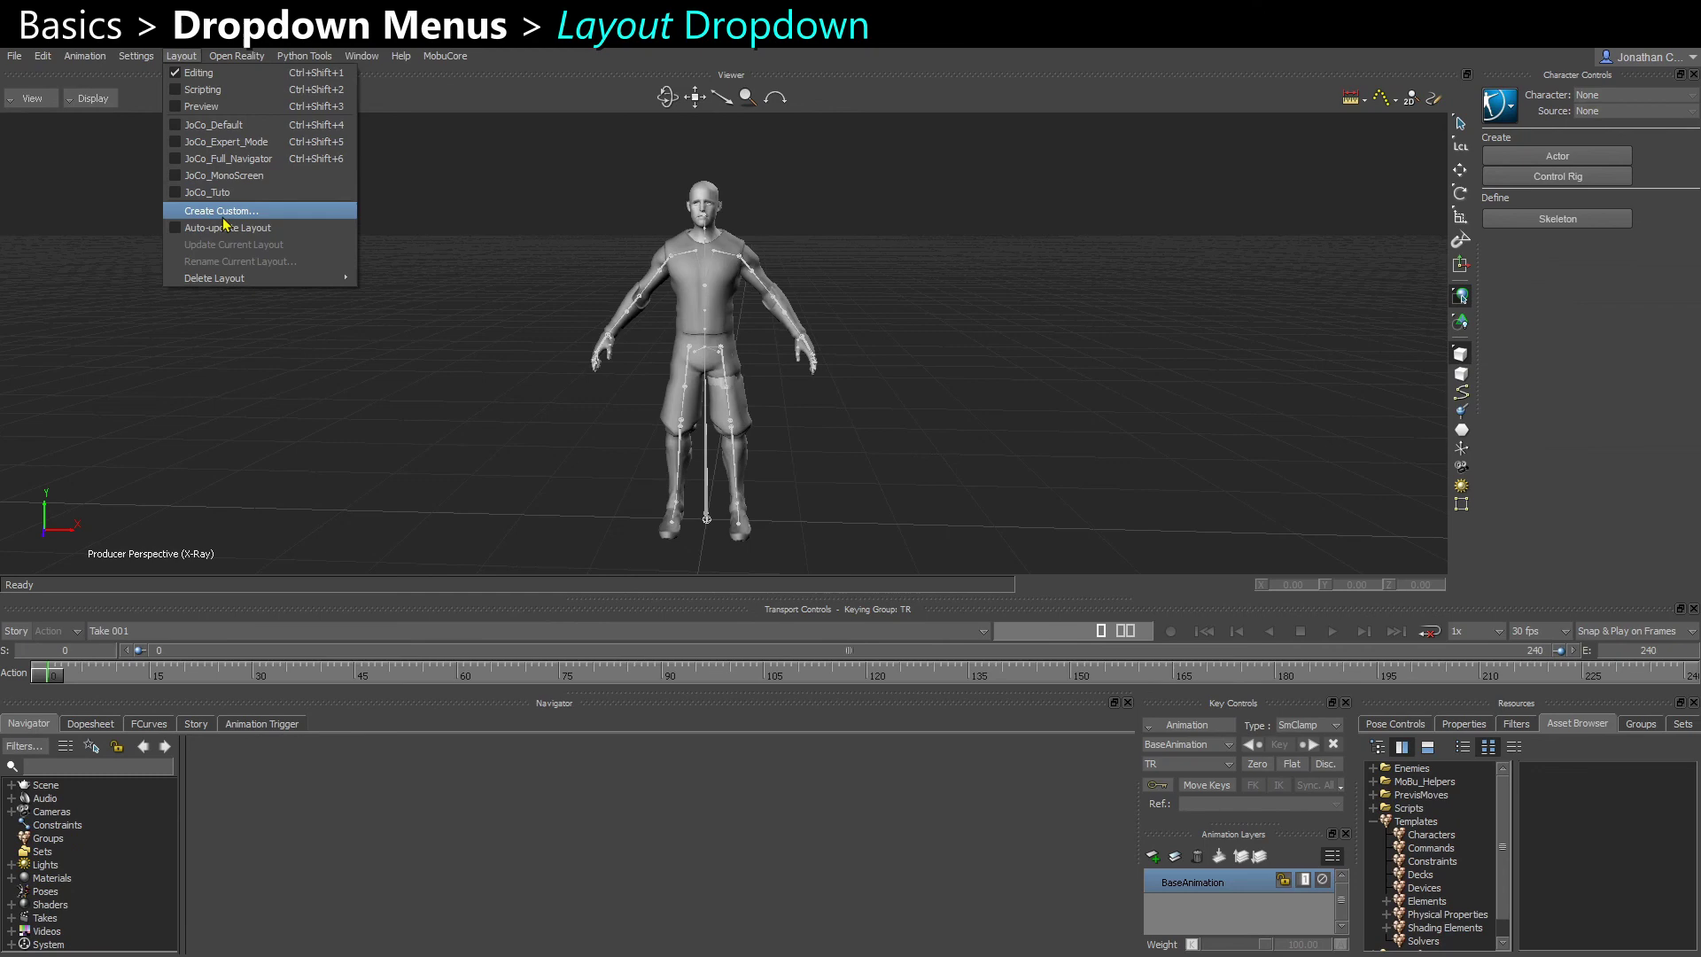
Create a custom layout named Test_Layout and drag the timeline splitter up to enlarge the lower panels.
click(221, 222)
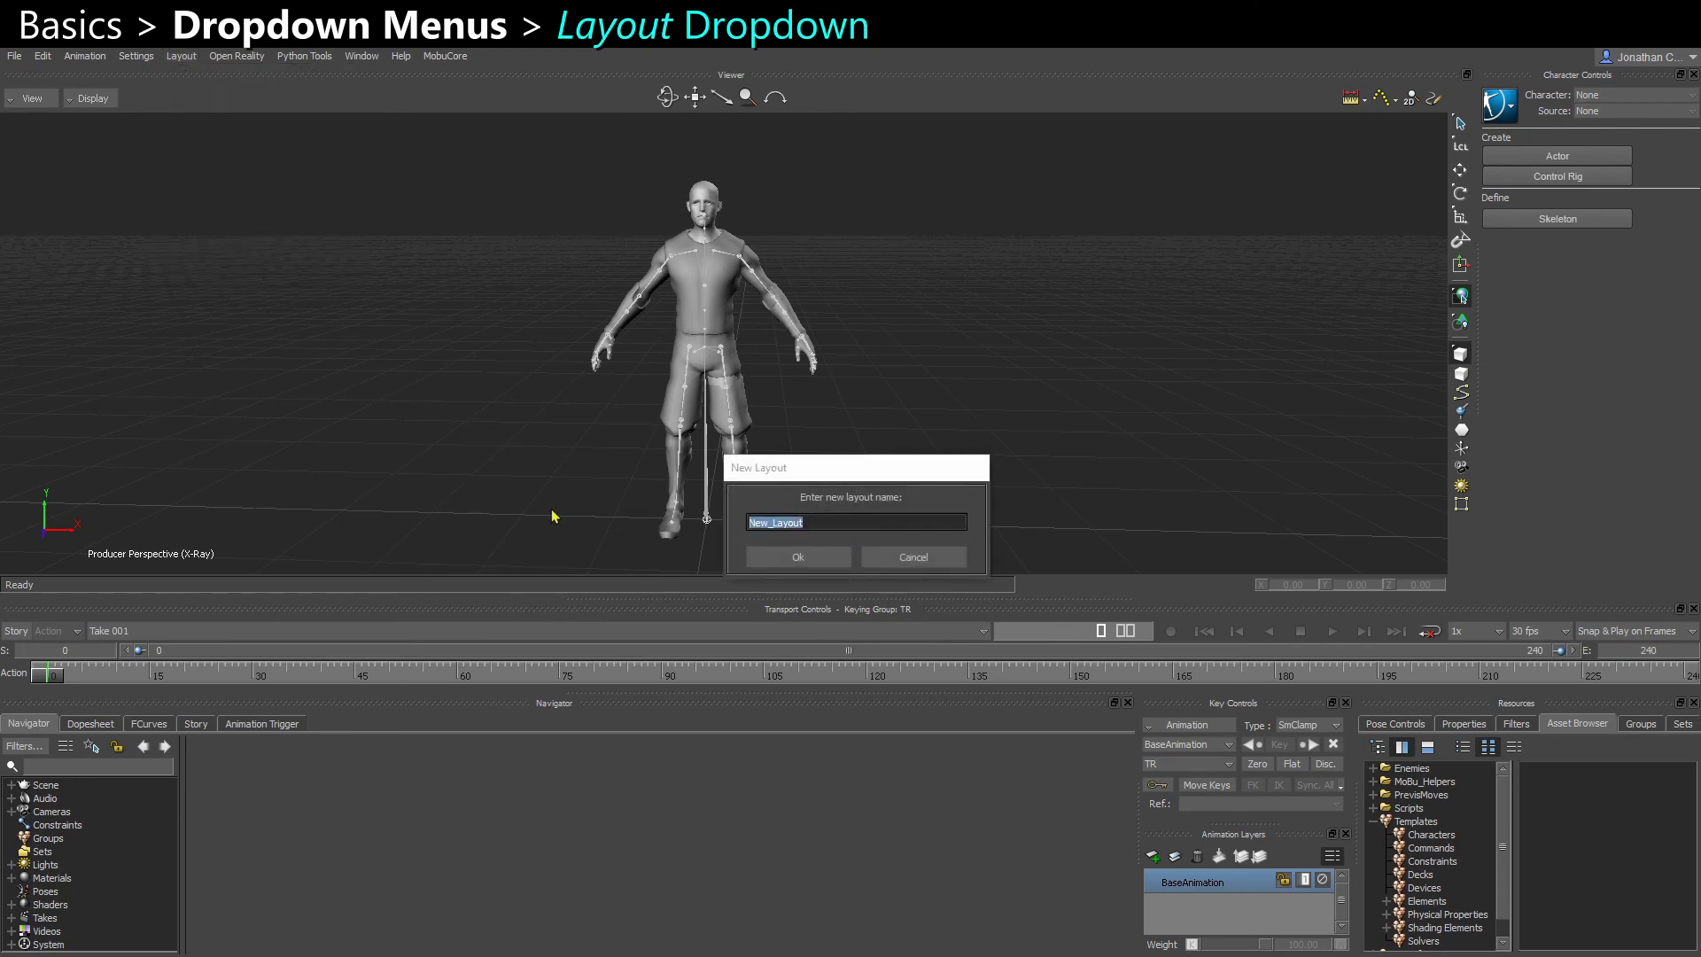
text(Test_Lay)
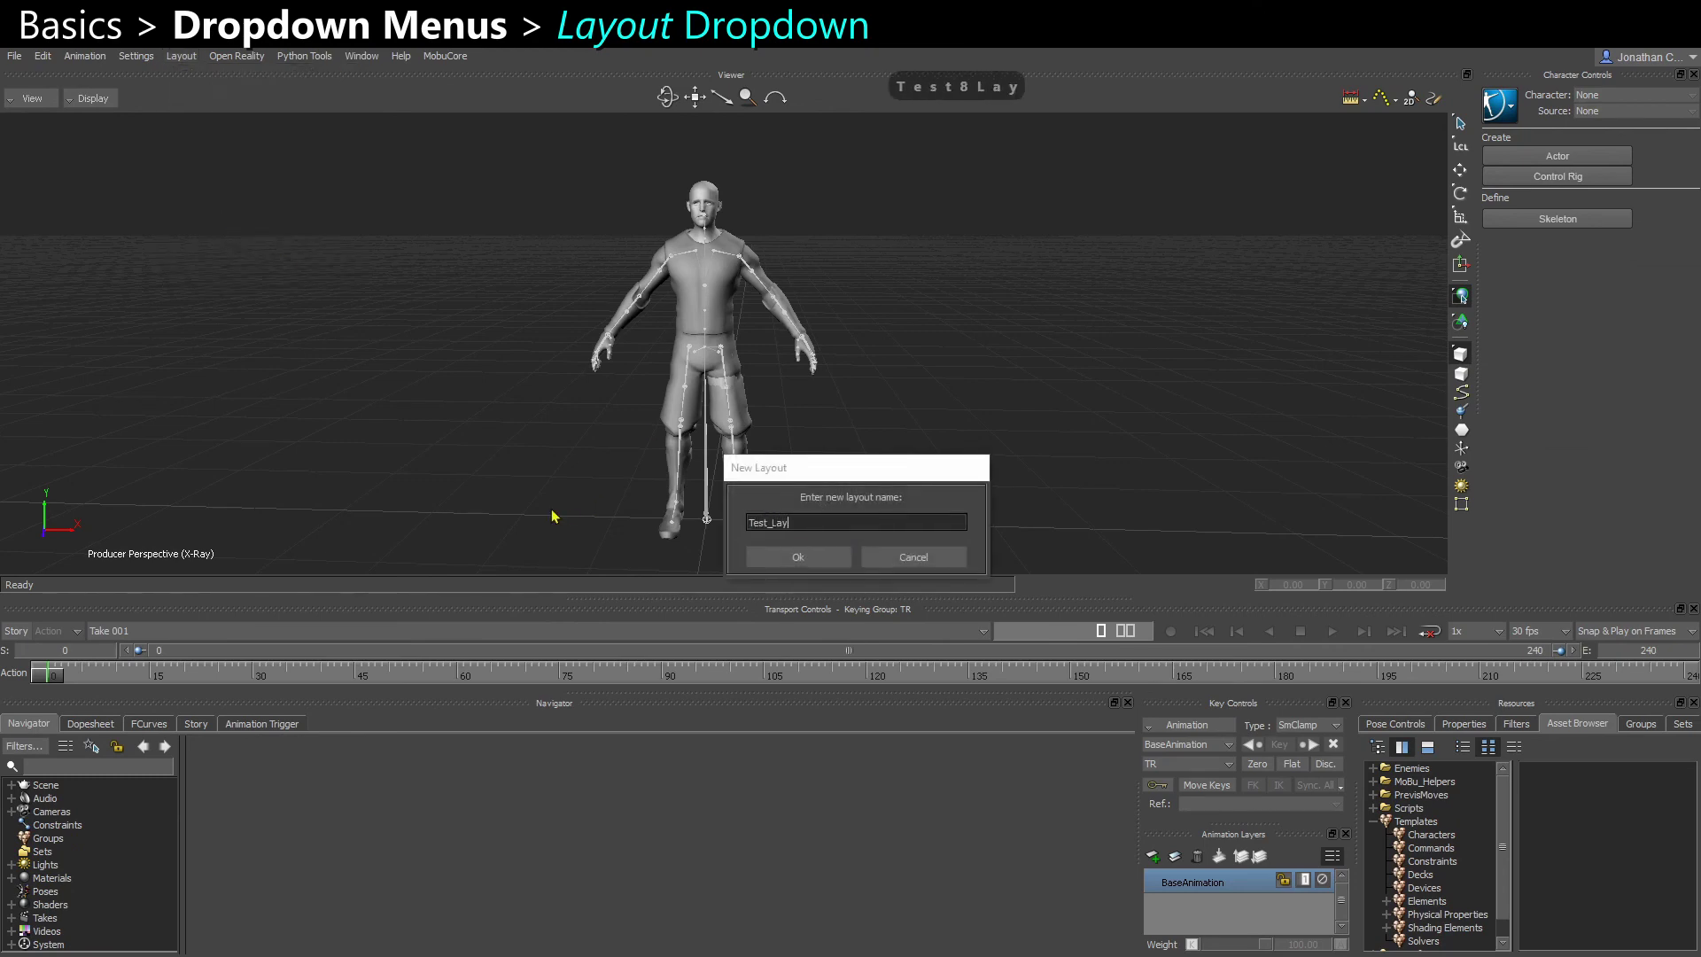
text(out)
key(BackSpace)
key(BackSpace)
key(BackSpace)
text(ut)
click(770, 560)
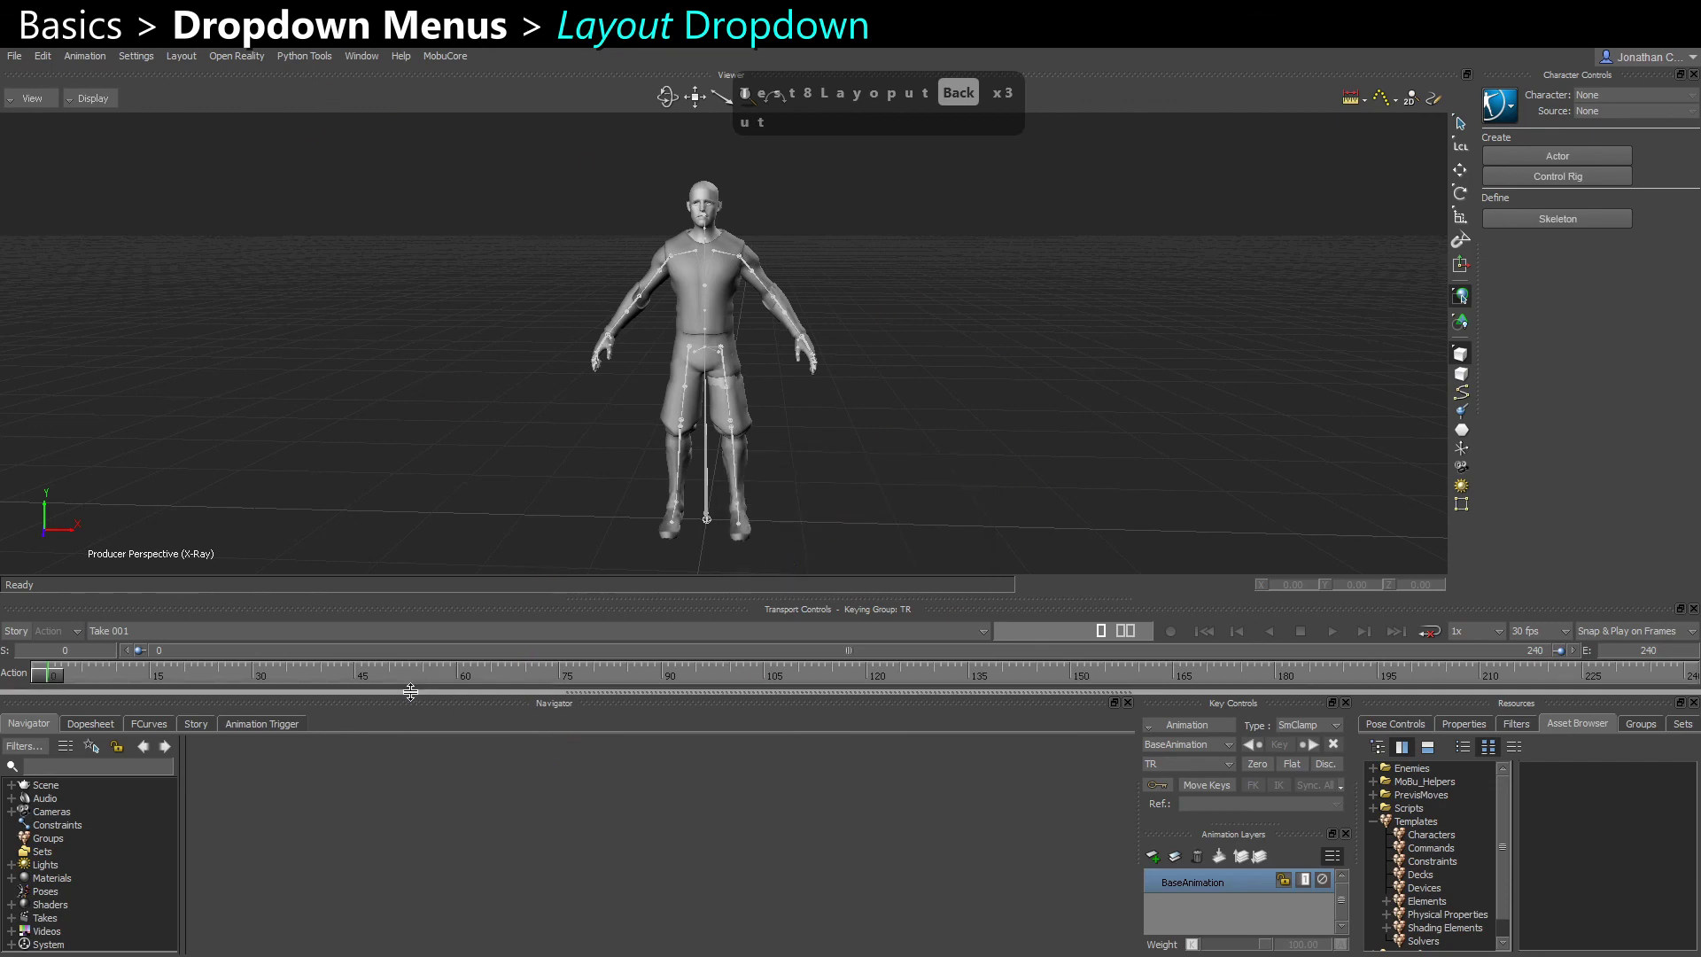
drag(411, 691, 410, 587)
click(180, 56)
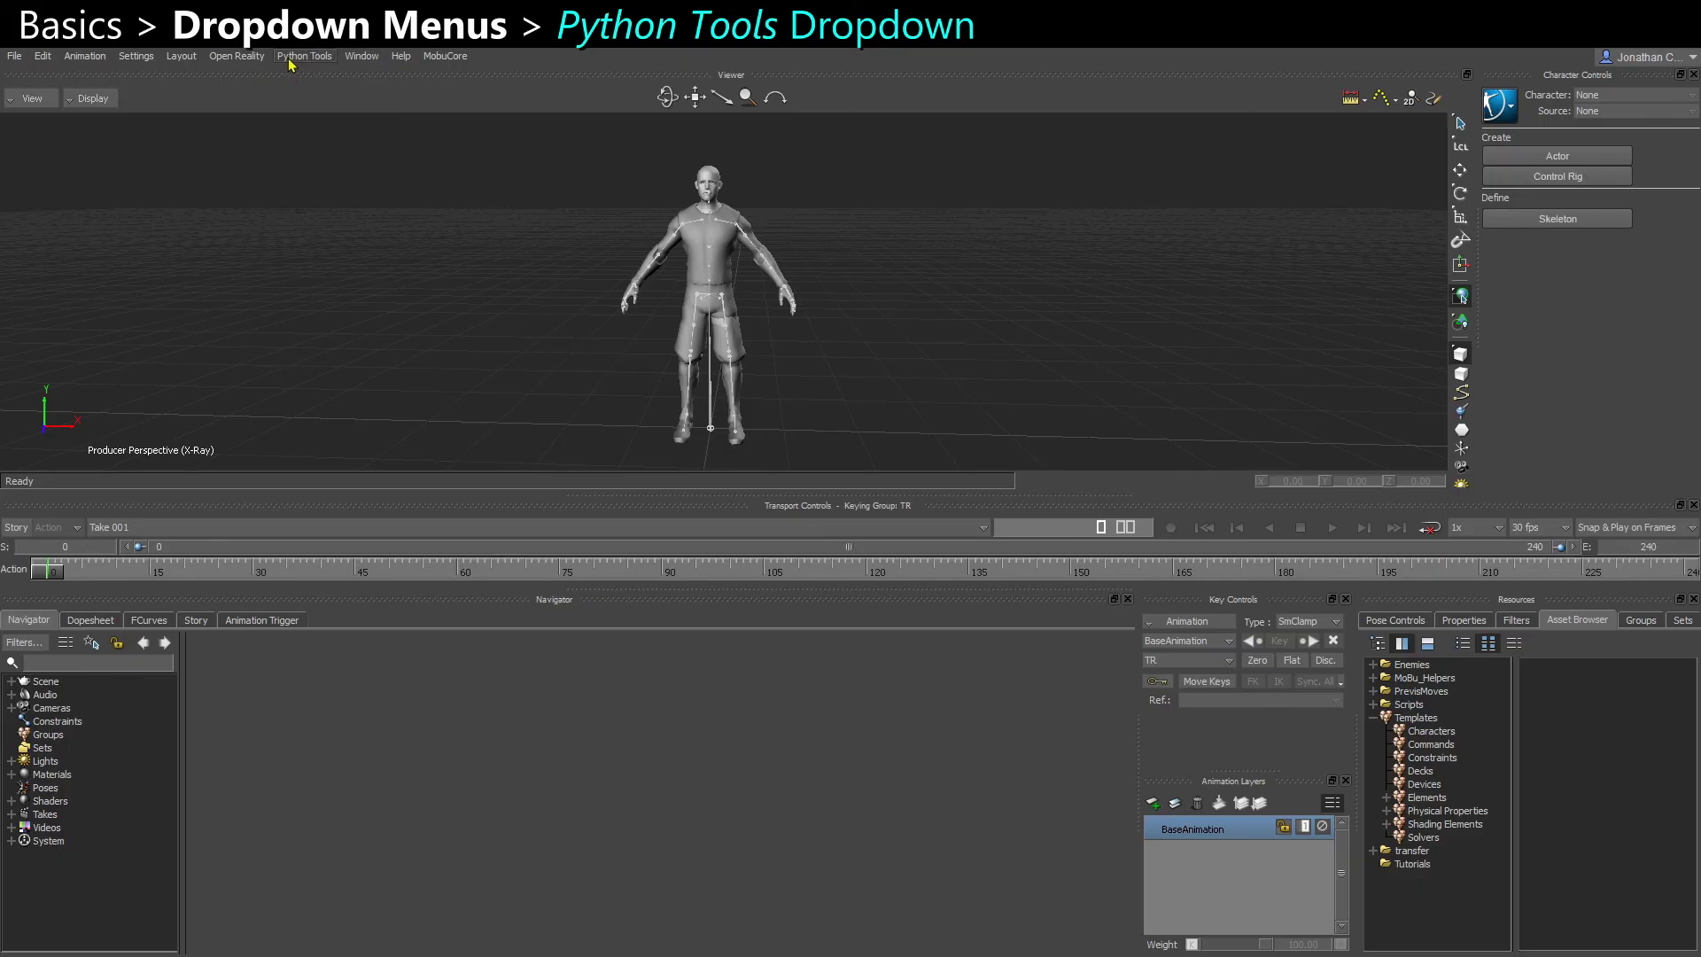
Open the Python Tools menu, then move over to the Window menu's panel list.
click(292, 58)
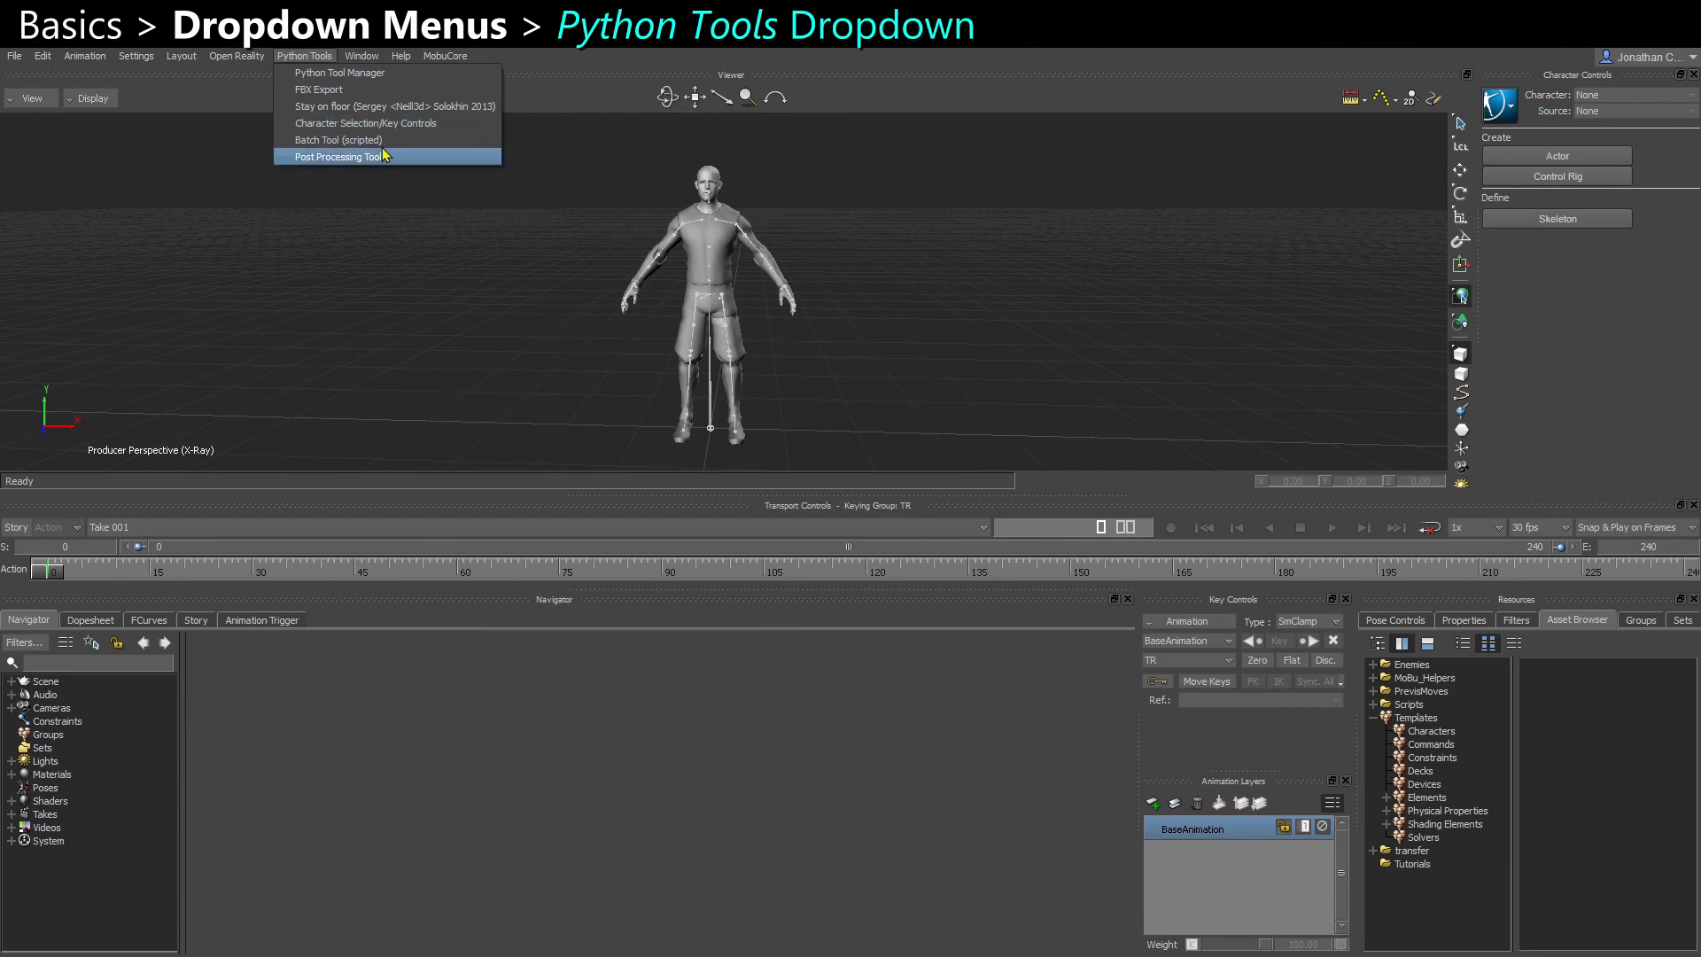
mouse_move(365, 56)
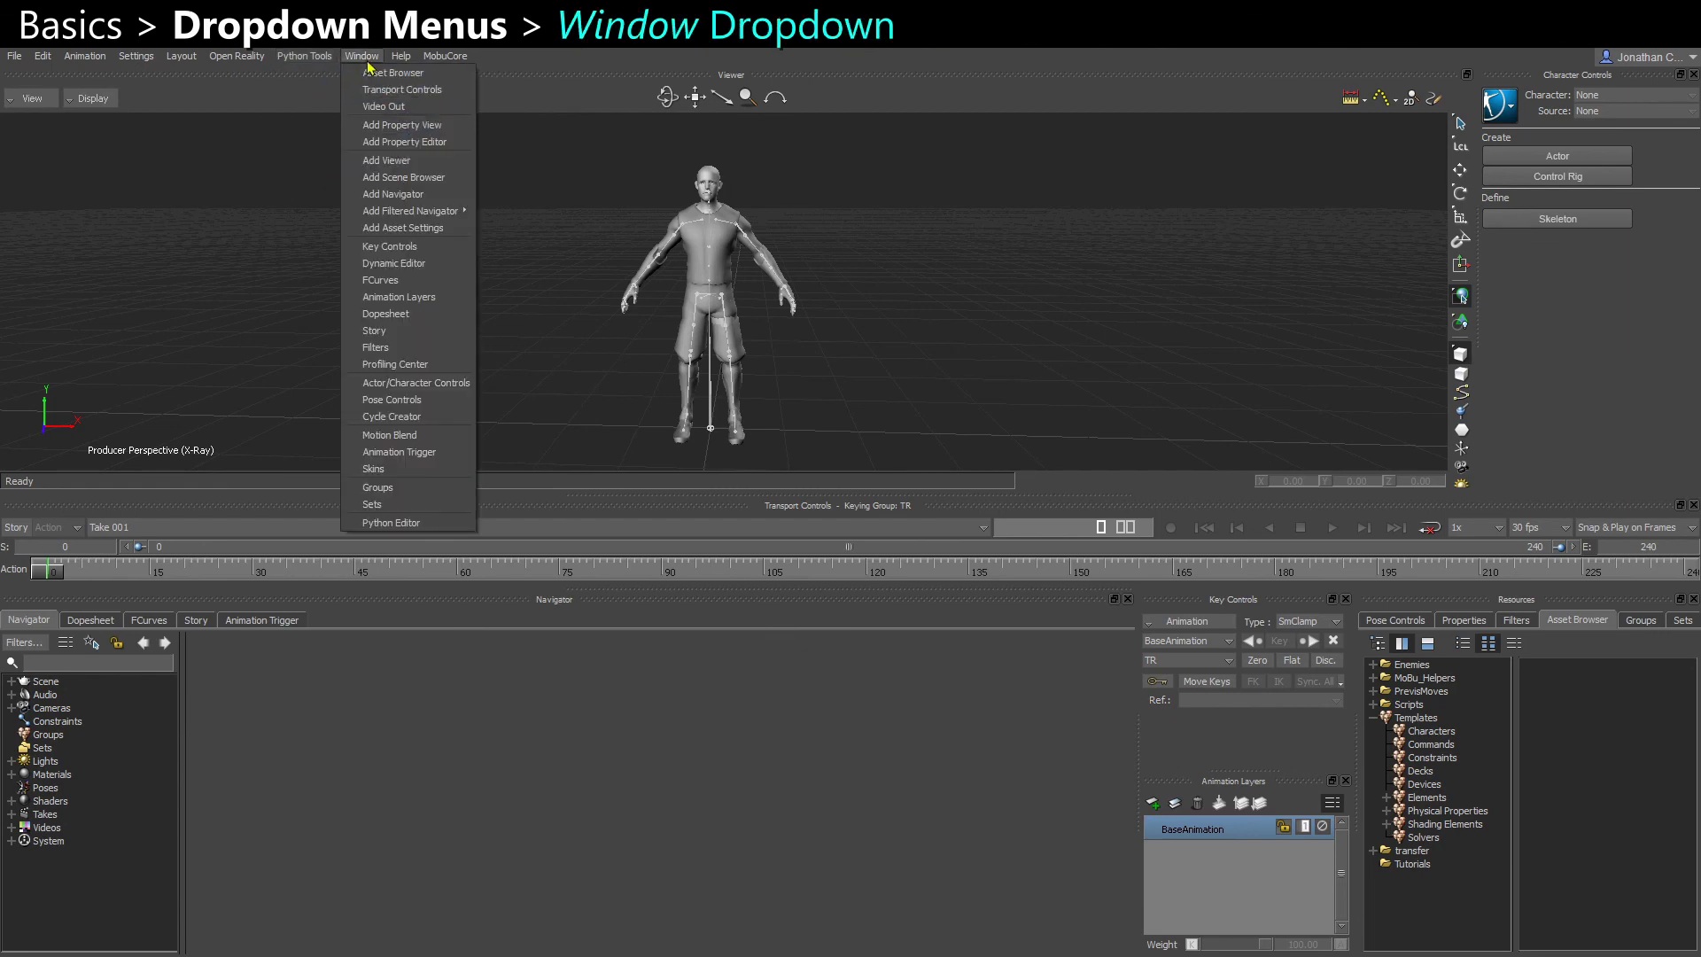